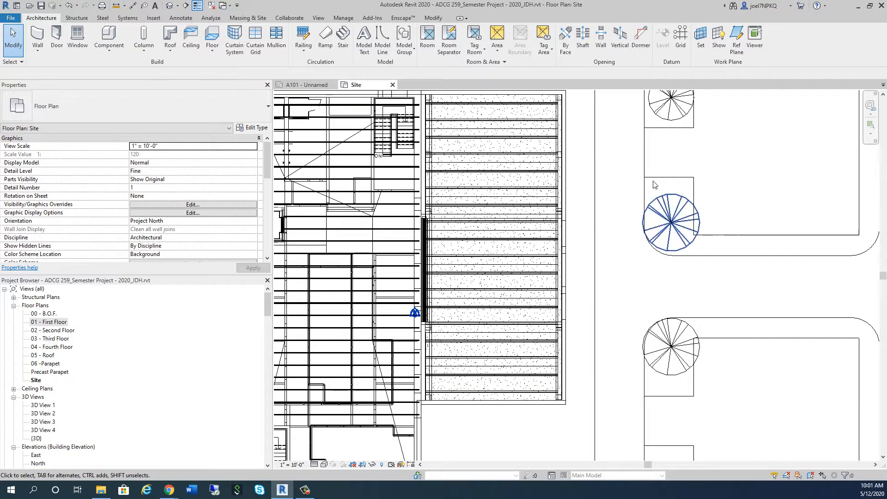
# In the 01 - First Floor plan, draw a horizontal model line 23' long outward from the centre of the revolving door
pyautogui.doubleClick(54, 324)
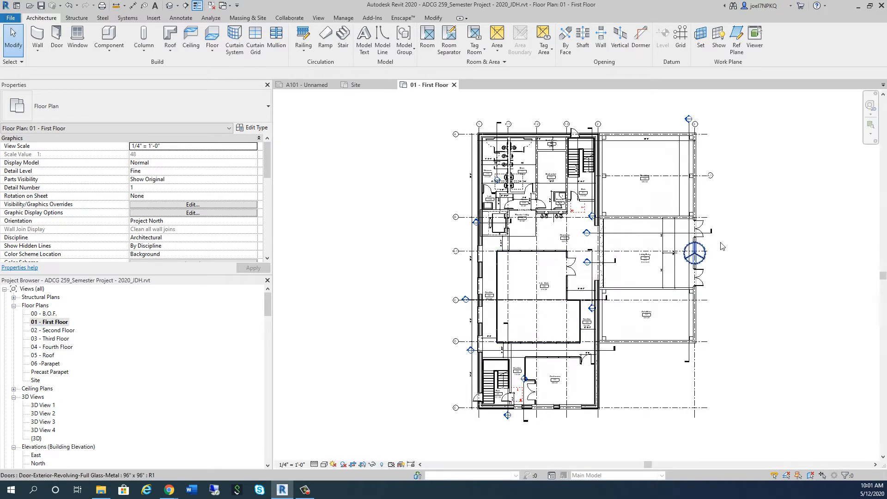
pyautogui.scroll(3, 719, 247)
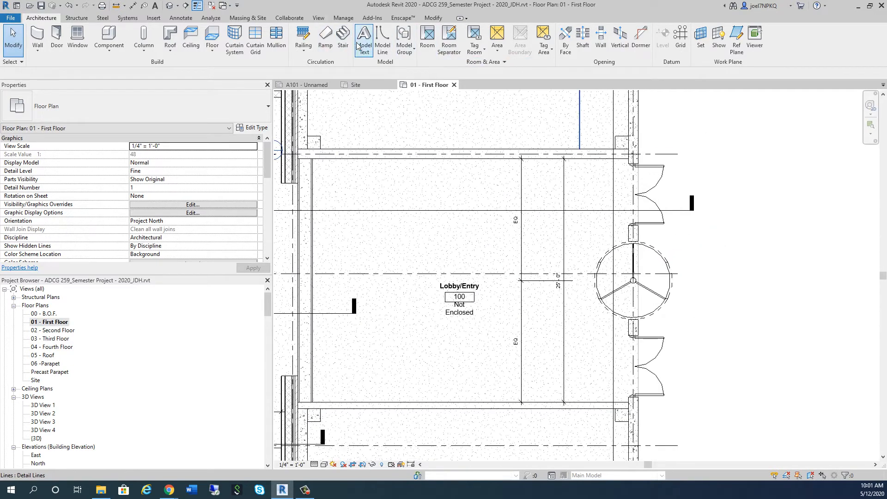
pyautogui.click(383, 45)
pyautogui.scroll(5, 663, 292)
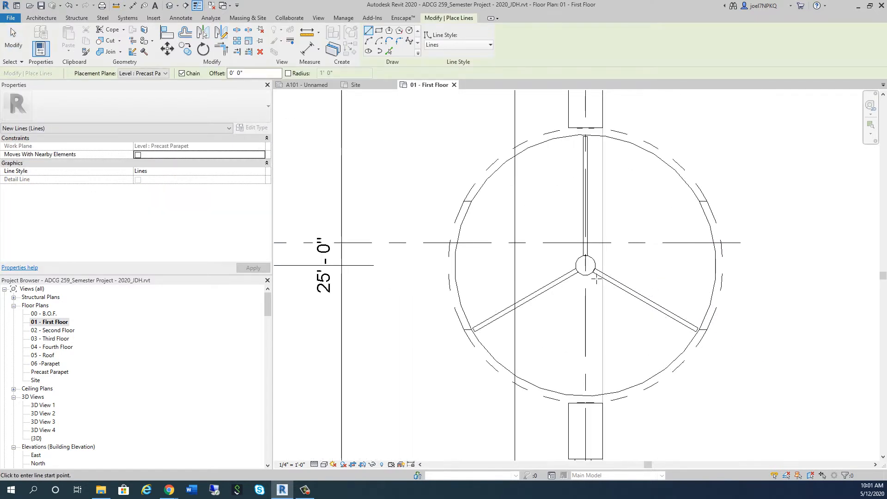
pyautogui.scroll(-5, 601, 250)
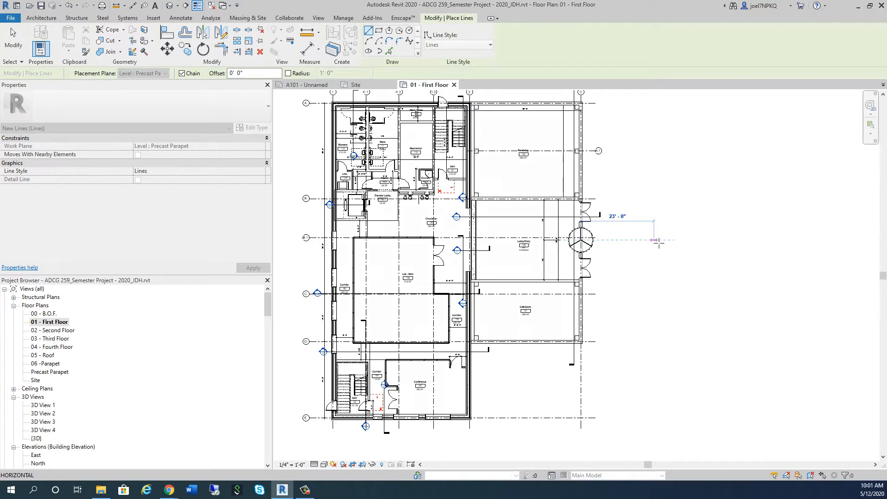
pyautogui.click(658, 241)
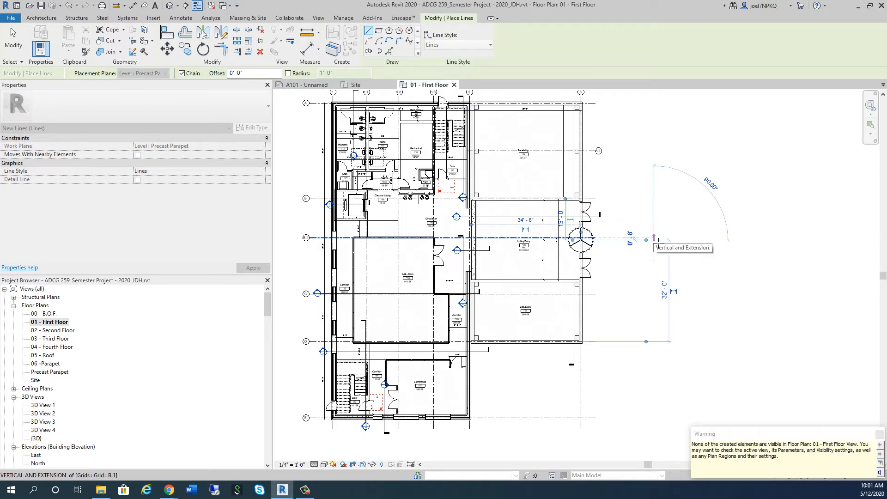
pyautogui.press('Escape')
pyautogui.press('Escape')
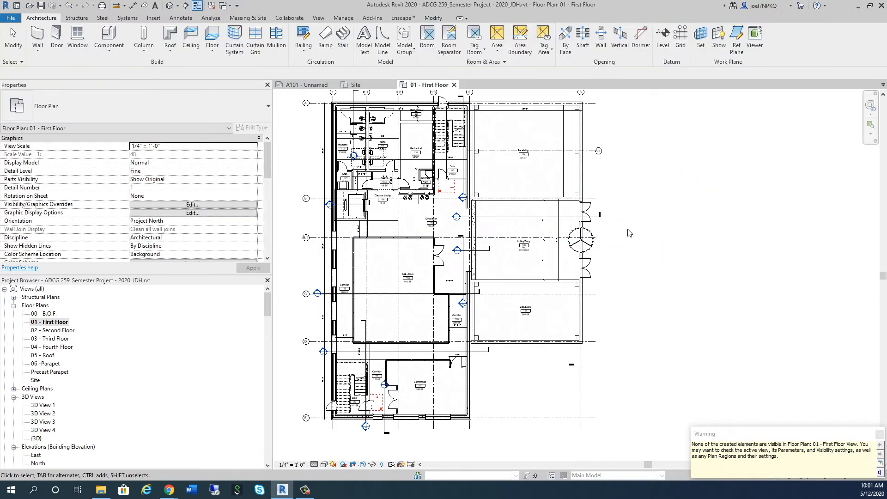
pyautogui.scroll(3, 608, 237)
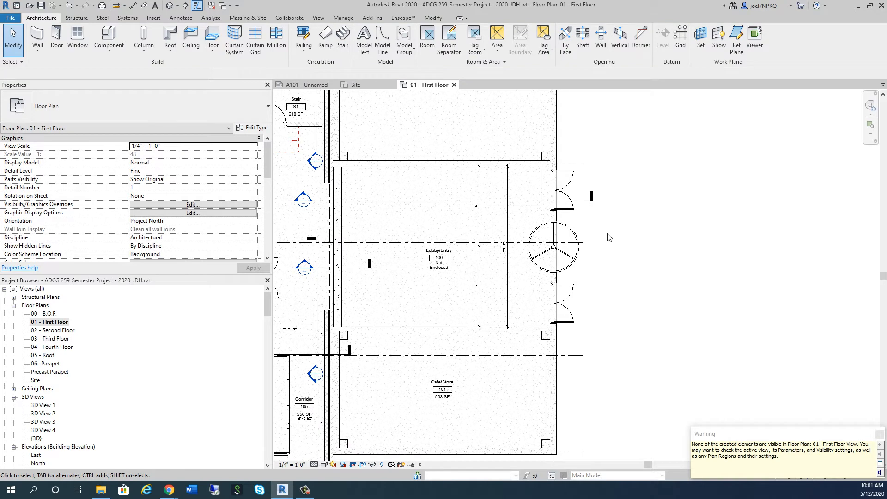
# Return to the Site plan and examine the new entrance centre line in relation to the building and driveway
pyautogui.click(354, 84)
pyautogui.click(614, 271)
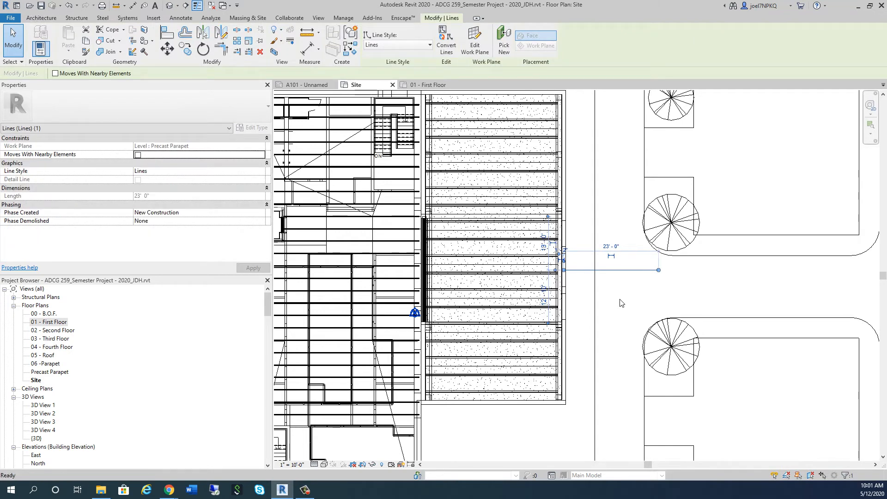
pyautogui.click(620, 302)
pyautogui.scroll(-3, 557, 339)
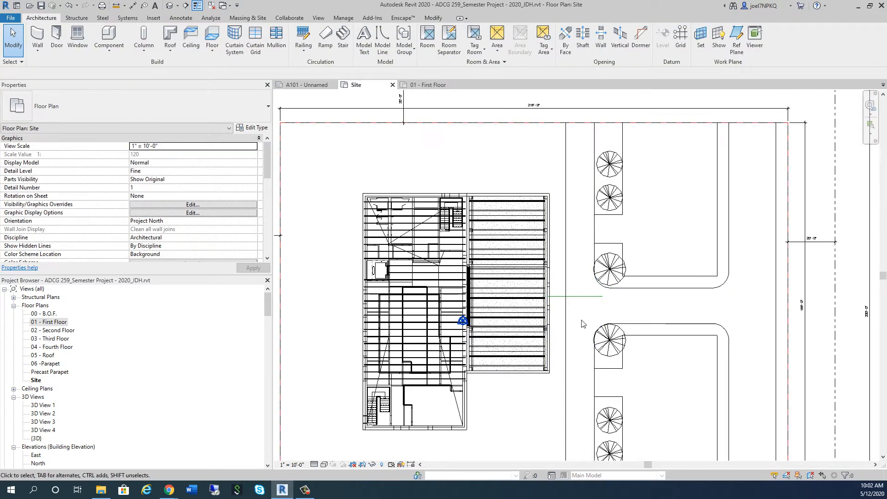
pyautogui.scroll(4, 555, 324)
pyautogui.scroll(1, 551, 293)
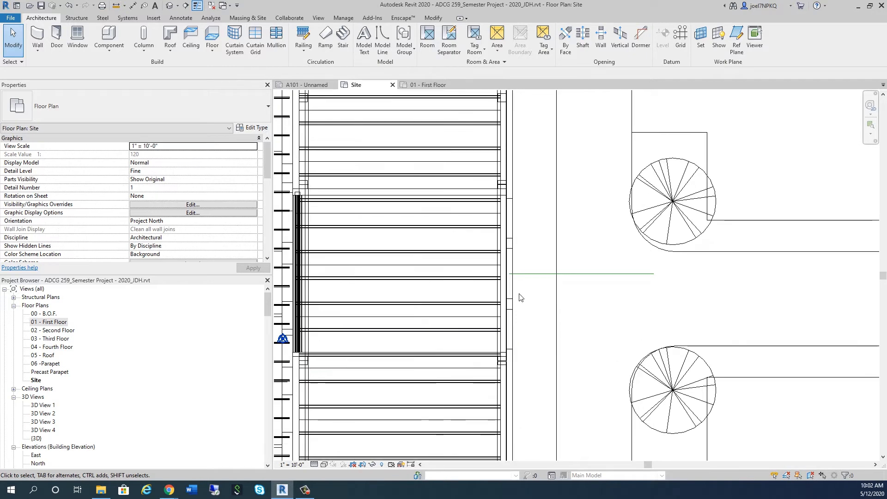
pyautogui.scroll(1, 531, 288)
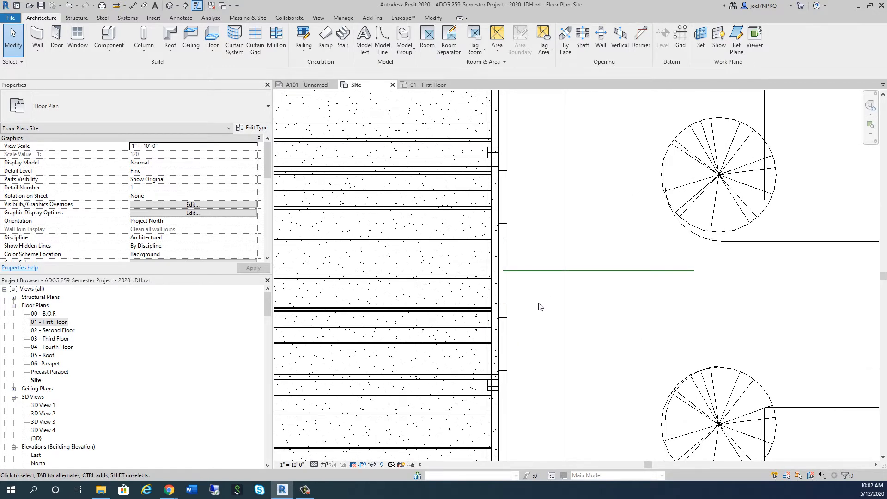
pyautogui.scroll(-5, 541, 295)
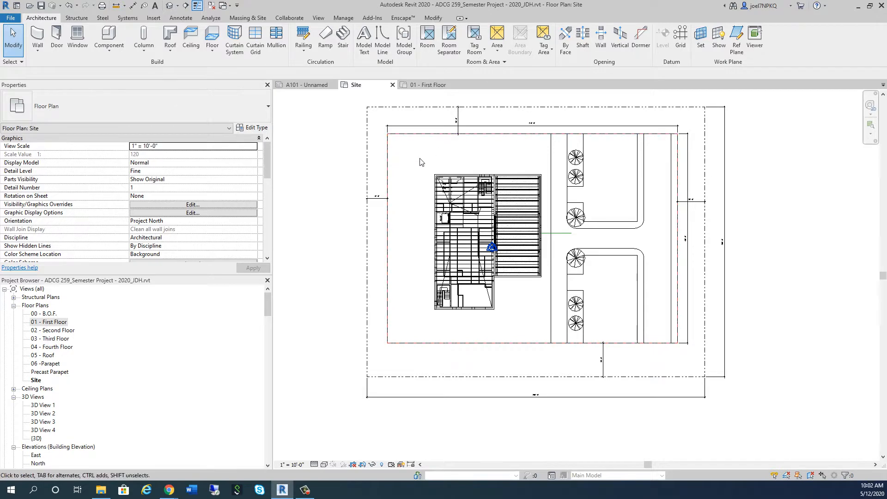
pyautogui.click(389, 165)
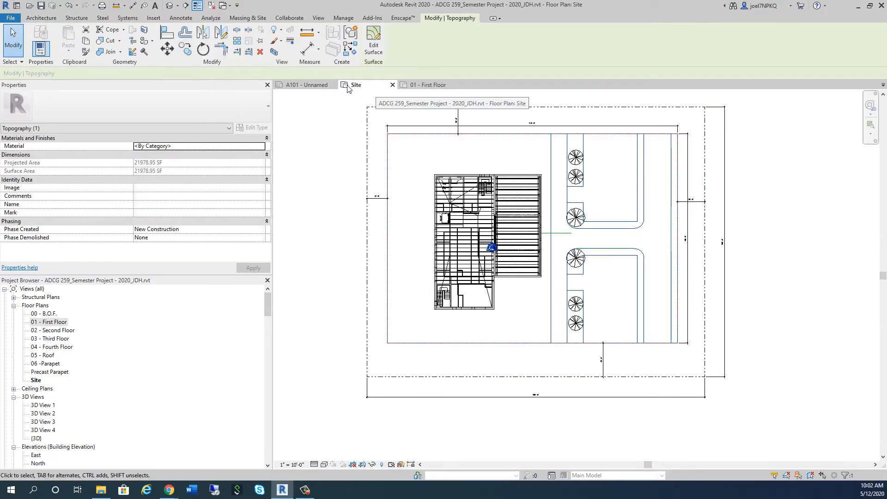
pyautogui.press('Escape')
pyautogui.click(248, 18)
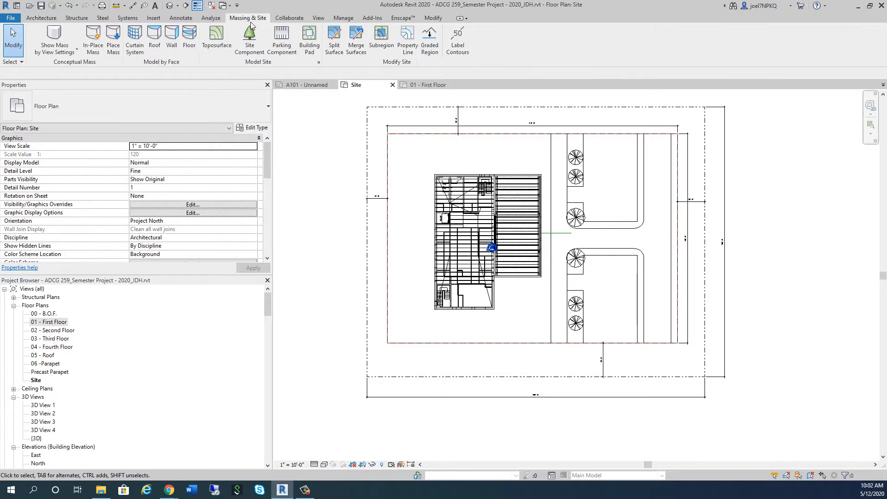
pyautogui.click(220, 40)
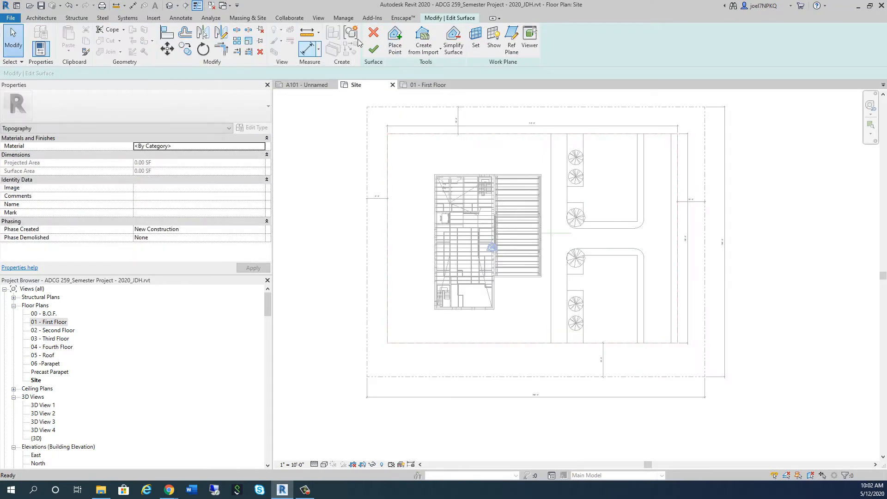
pyautogui.click(373, 34)
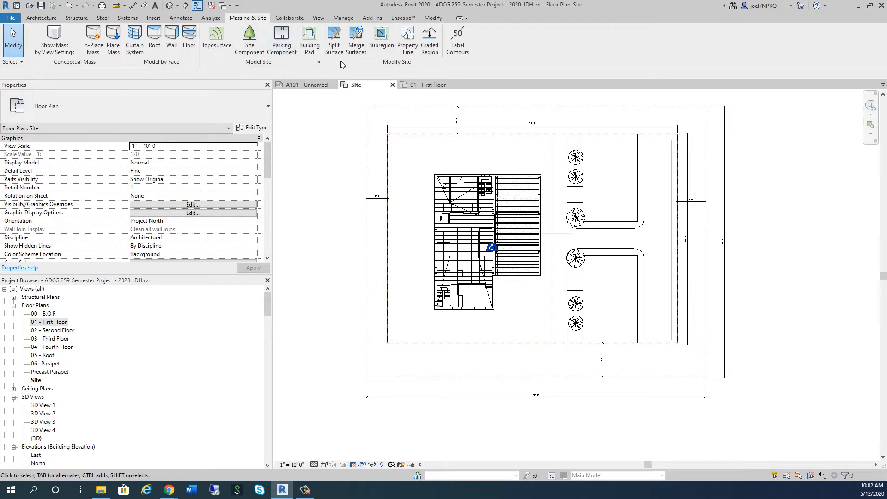
# Start a topography subregion and sketch a vertical 10' boundary line downward from the entrance centre line, just outside the building wall
pyautogui.click(381, 39)
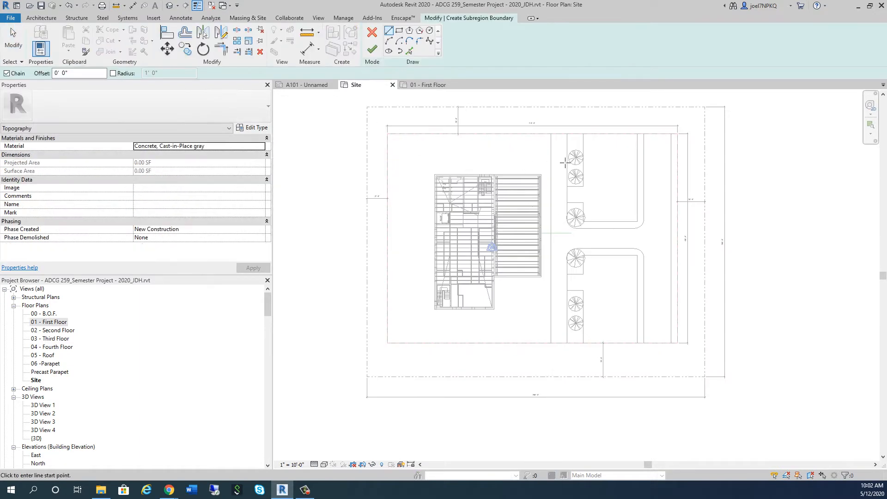
pyautogui.scroll(6, 560, 275)
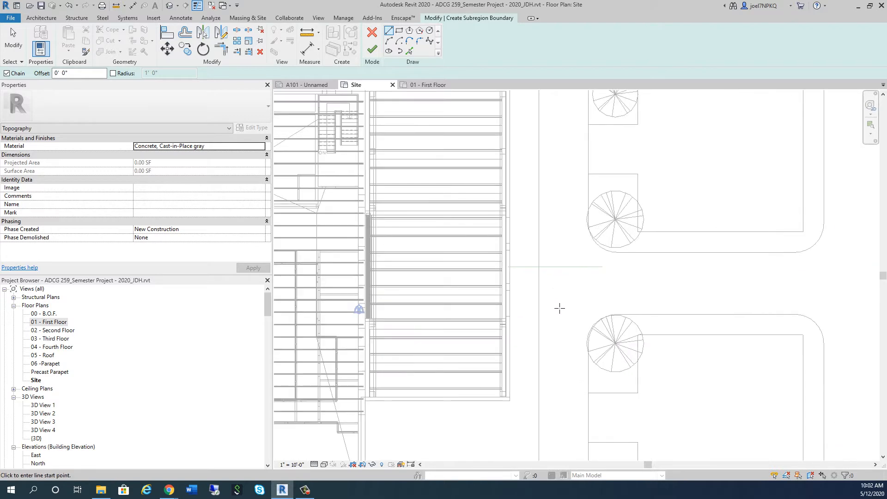
pyautogui.scroll(3, 524, 282)
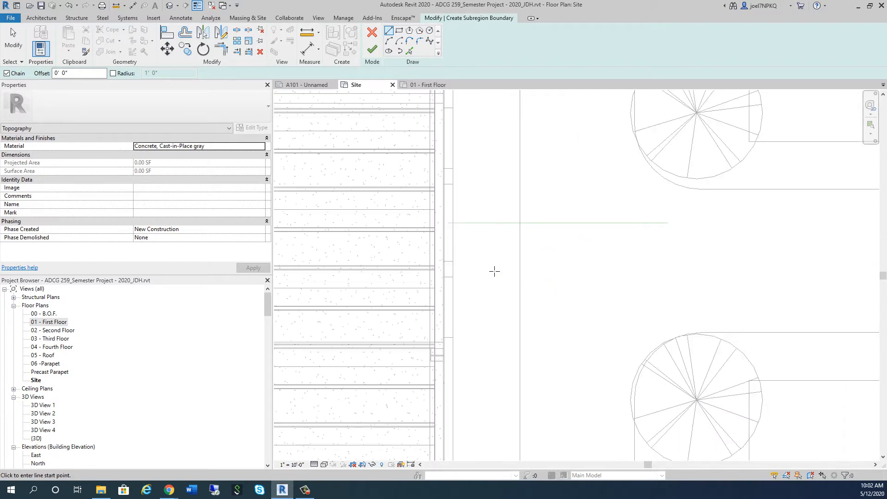
pyautogui.click(456, 216)
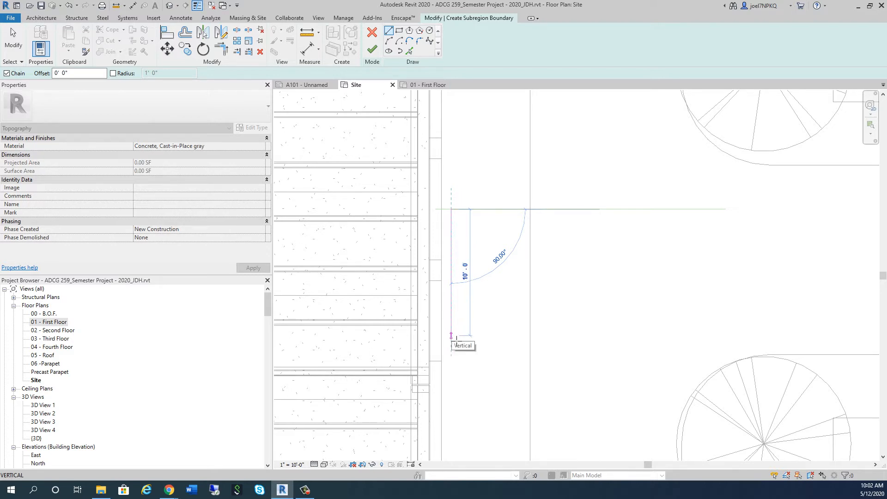
pyautogui.click(451, 337)
pyautogui.press('Escape')
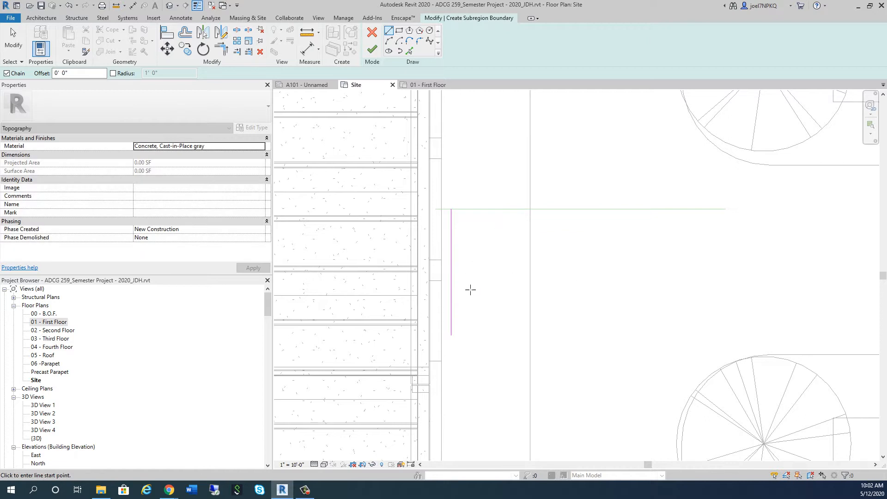
# Sketch a second vertical 10' boundary line upward from the same point on the entrance centre line
pyautogui.scroll(-2, 471, 290)
pyautogui.click(457, 244)
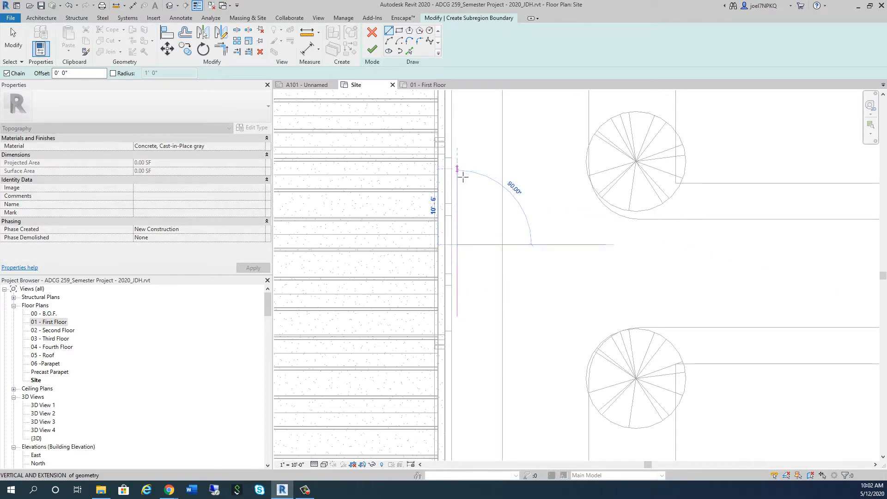
pyautogui.press('Escape')
pyautogui.press('Escape')
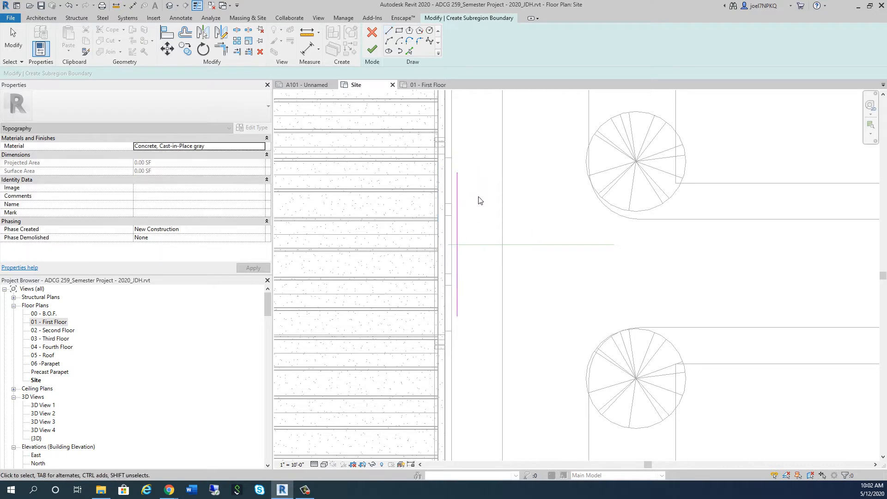
# Offset copies of both vertical boundary lines 8' away from the building toward the driveway
pyautogui.scroll(2, 508, 201)
pyautogui.scroll(-4, 492, 249)
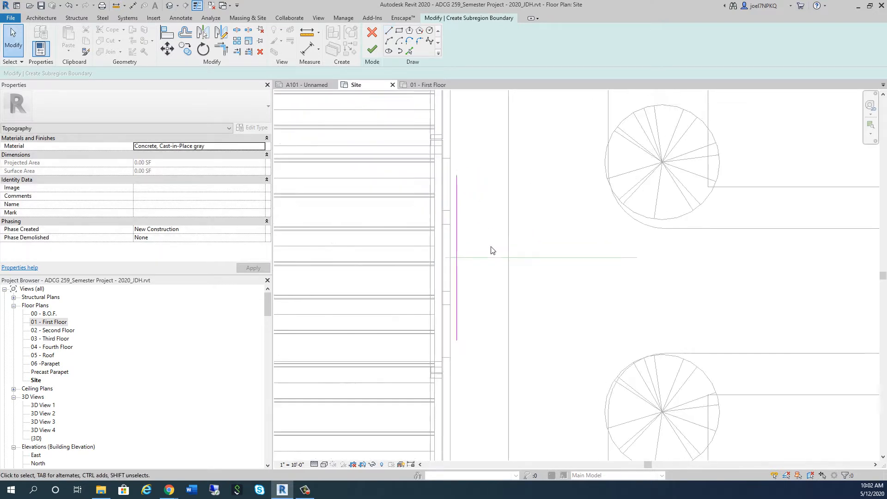
pyautogui.scroll(-2, 600, 279)
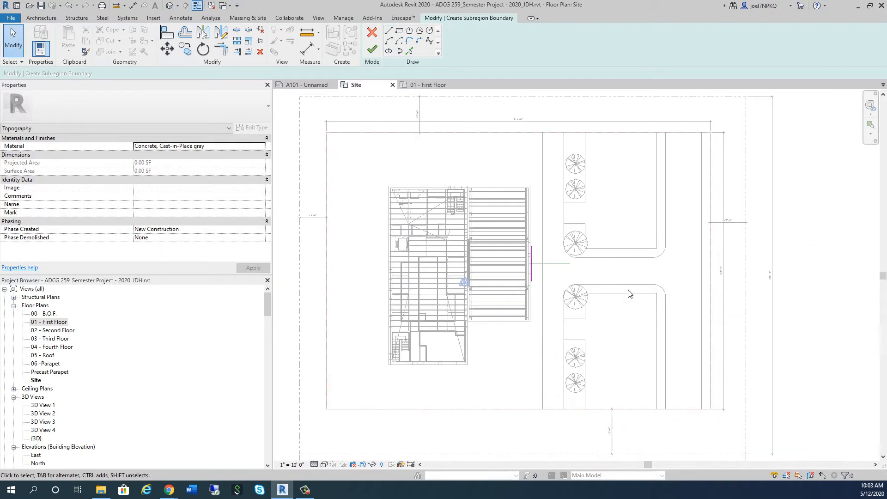
pyautogui.scroll(5, 572, 286)
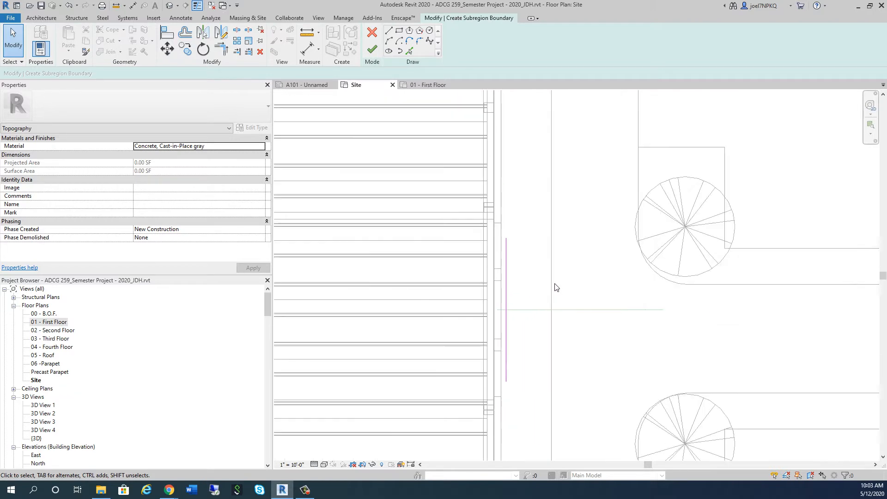
pyautogui.scroll(2, 514, 259)
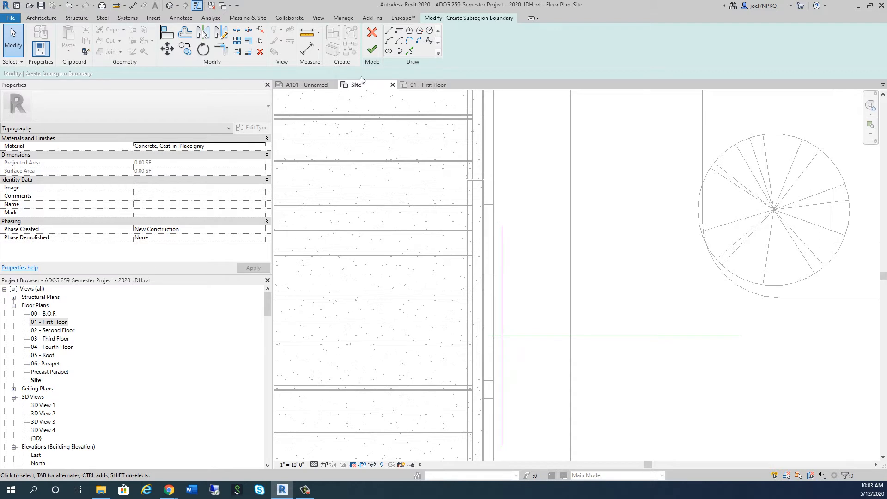
pyautogui.click(184, 36)
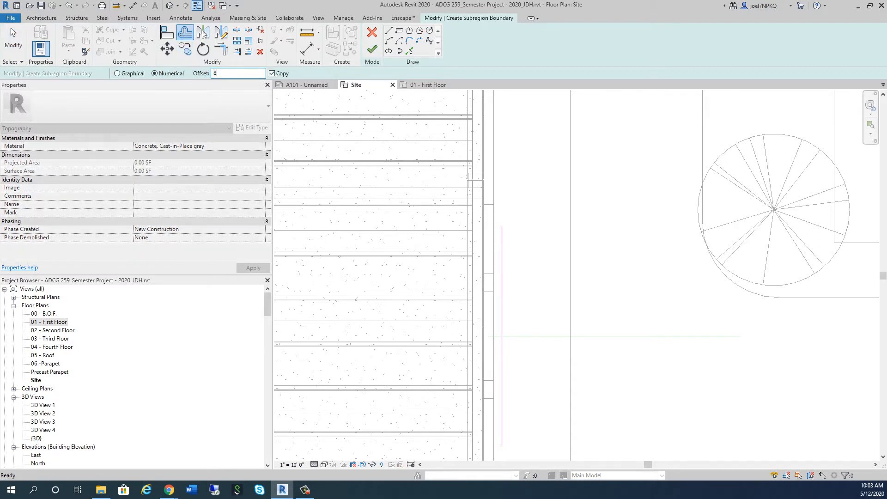
pyautogui.click(505, 273)
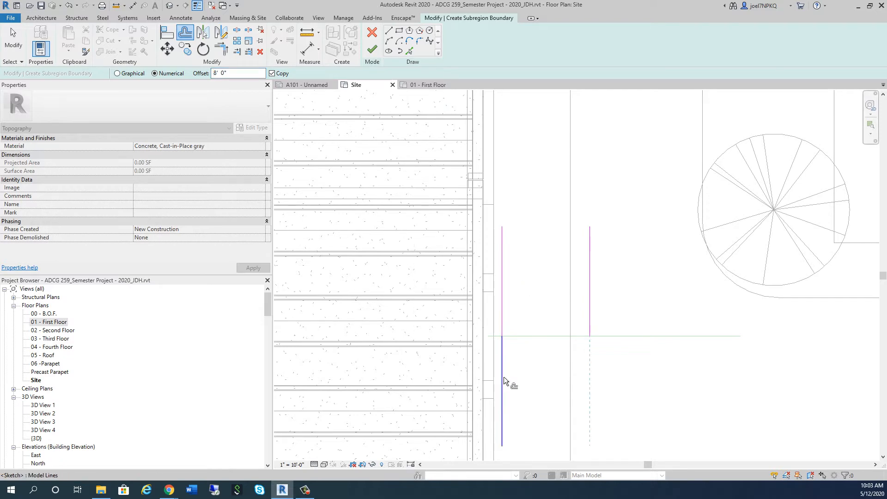
pyautogui.press('Escape')
# Stretch the upper half of the outer boundary line to 43', ending level with the building's upper edge
pyautogui.scroll(-4, 508, 318)
pyautogui.scroll(-2, 508, 319)
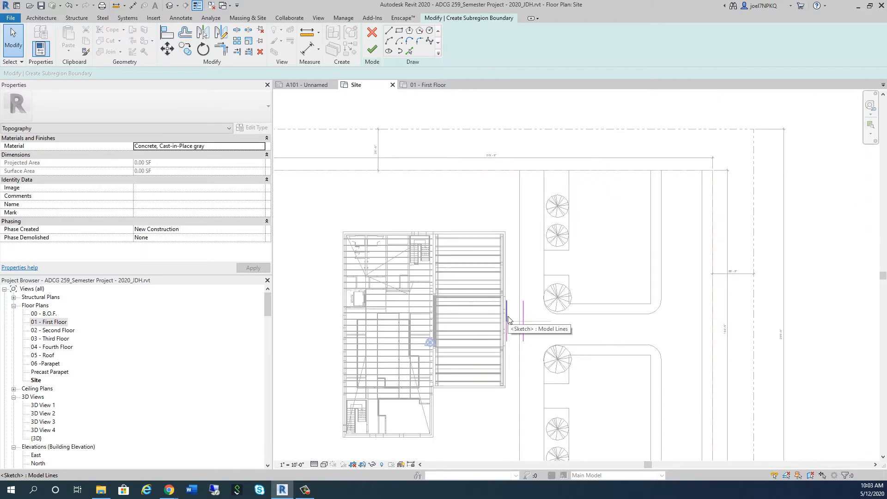
pyautogui.click(524, 309)
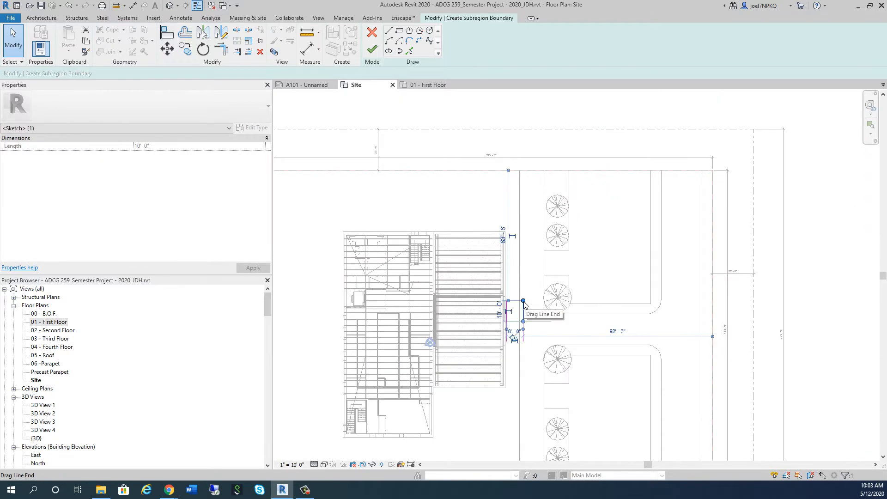
pyautogui.moveTo(523, 301); pyautogui.dragTo(526, 288)
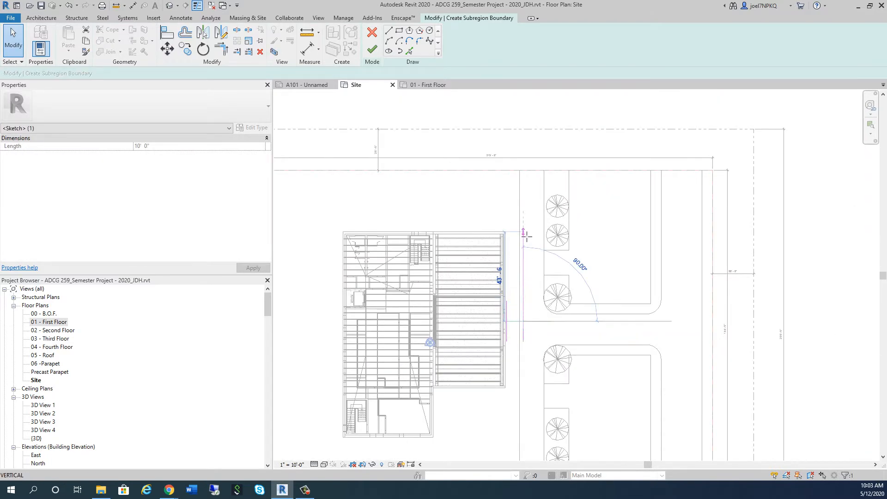
pyautogui.moveTo(526, 238); pyautogui.dragTo(526, 237)
pyautogui.scroll(3, 515, 266)
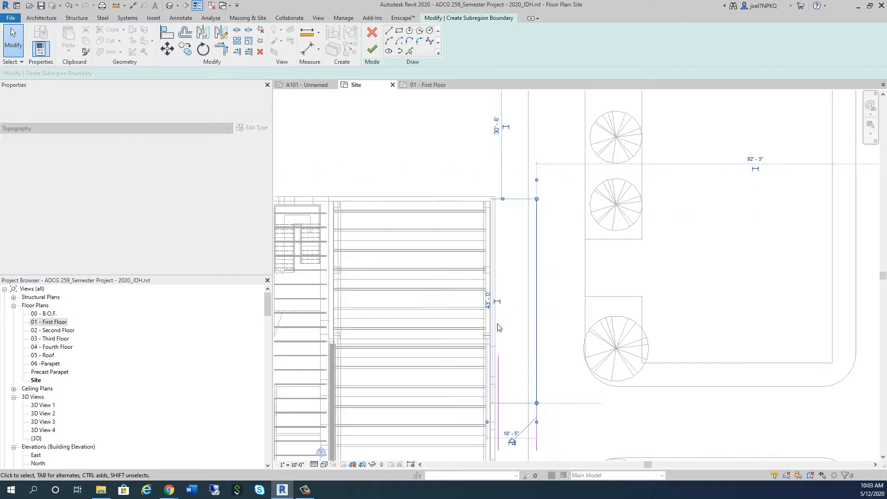
# Stretch the upper half of the inner boundary line up to near the building's upper corner
pyautogui.moveTo(498, 355); pyautogui.dragTo(503, 342)
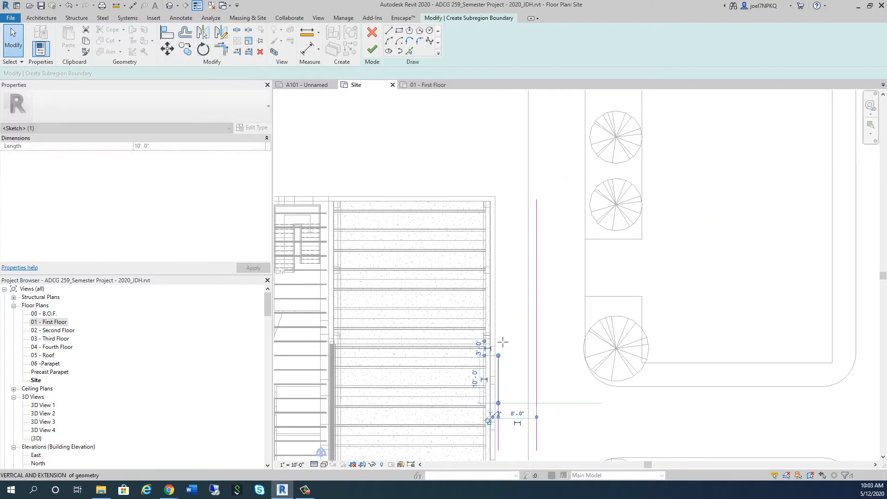
pyautogui.moveTo(506, 271); pyautogui.dragTo(503, 199)
pyautogui.scroll(8, 503, 196)
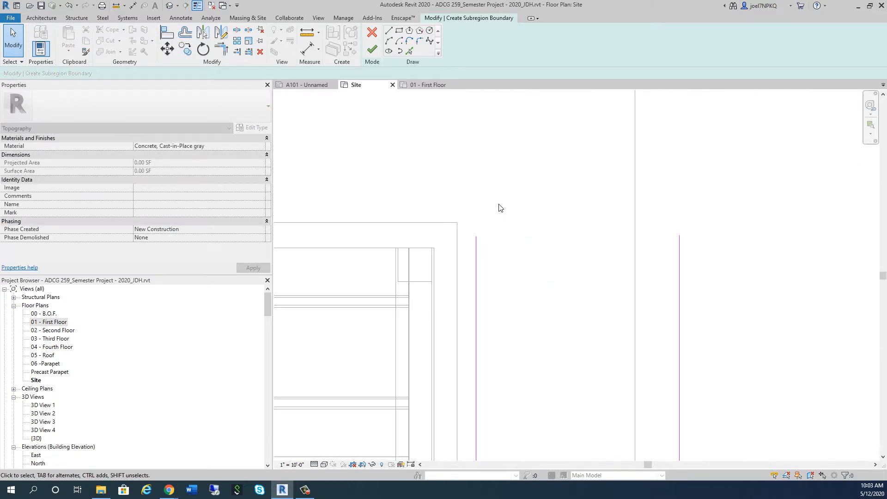
# Extend the inner boundary line's upper end slightly and sketch a horizontal line across to just past the outer line, level with the building's upper edge
pyautogui.click(475, 246)
pyautogui.moveTo(476, 237)
pyautogui.mouseDown()
pyautogui.moveTo(479, 226)
pyautogui.moveTo(479, 234)
pyautogui.mouseUp()
pyautogui.click(389, 30)
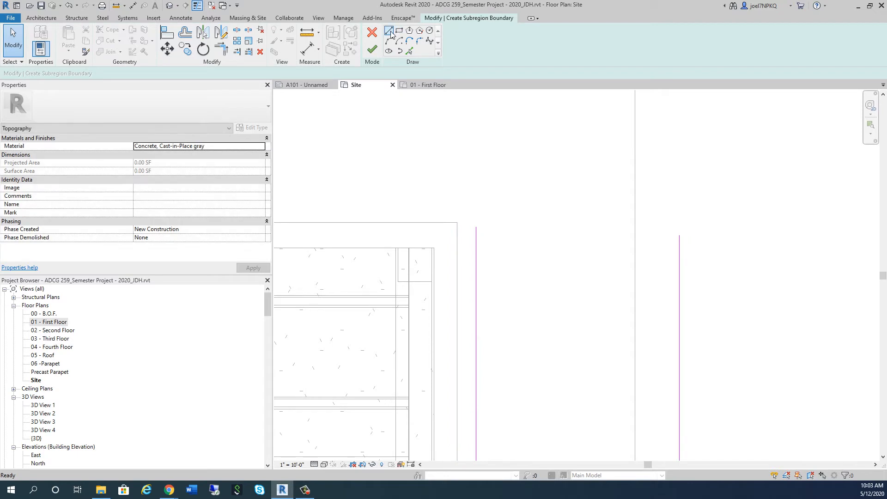
pyautogui.click(462, 227)
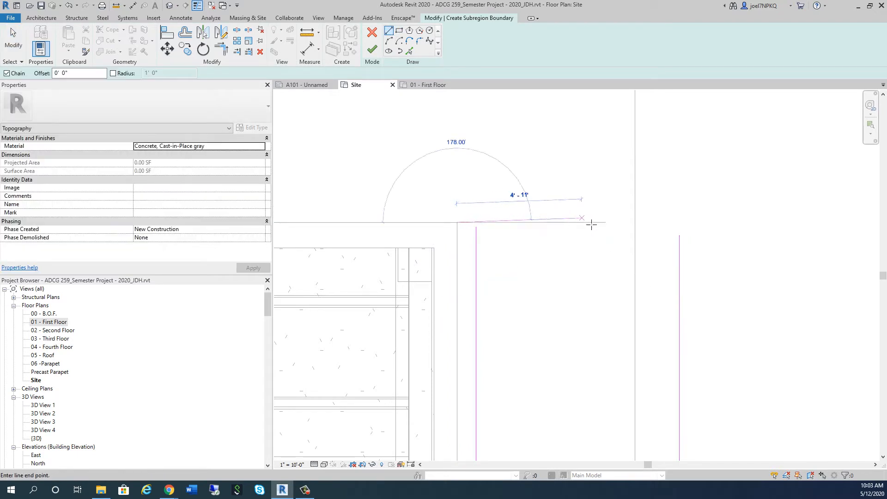
pyautogui.click(687, 223)
pyautogui.press('Escape')
# Trim/Extend the upper horizontal line and the outer boundary line to a corner
pyautogui.press('t')
pyautogui.press('r')
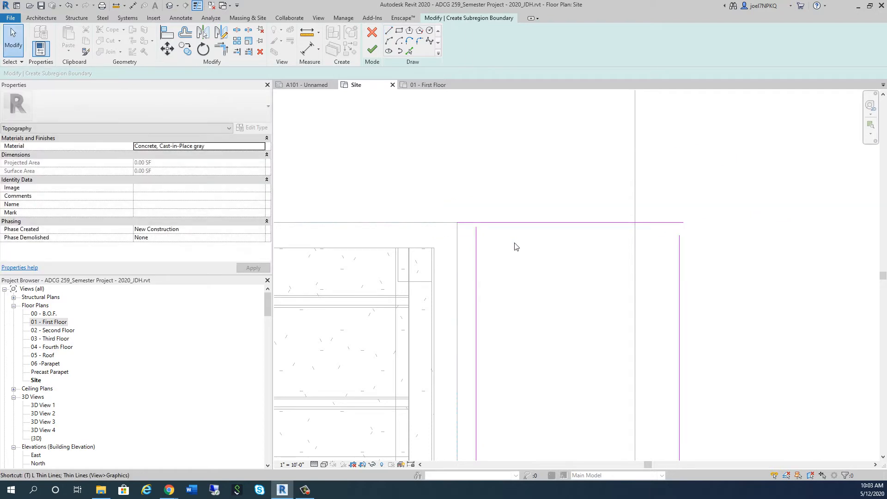
pyautogui.click(628, 224)
pyautogui.click(679, 257)
# Stretch the lower halves of both boundary lines down past the building's lower corner, the inner one to about 33'-10"
pyautogui.scroll(-5, 499, 162)
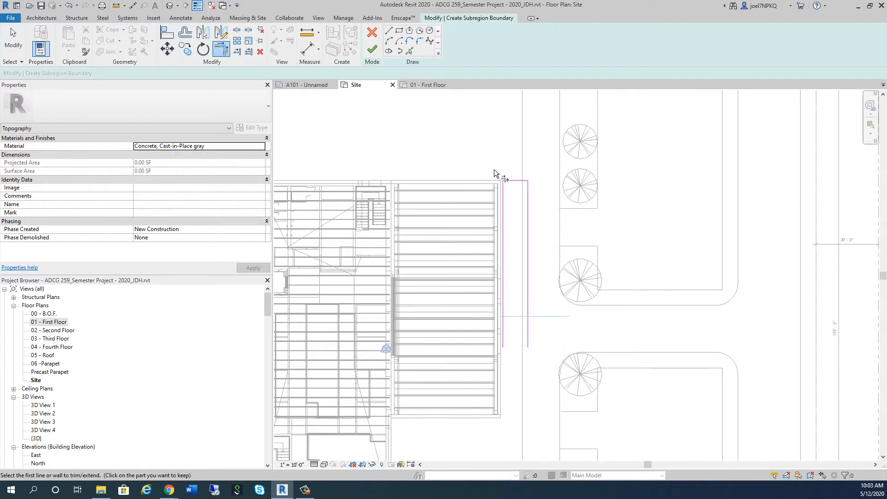
pyautogui.scroll(2, 501, 349)
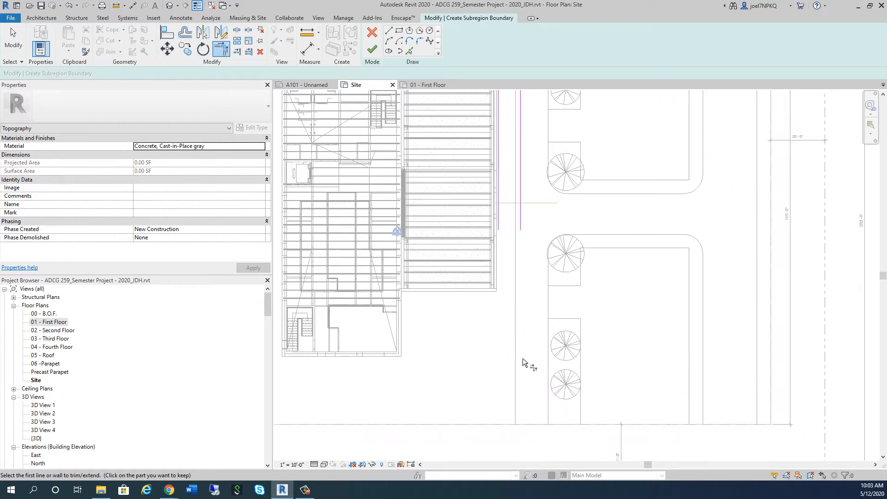
pyautogui.scroll(2, 471, 307)
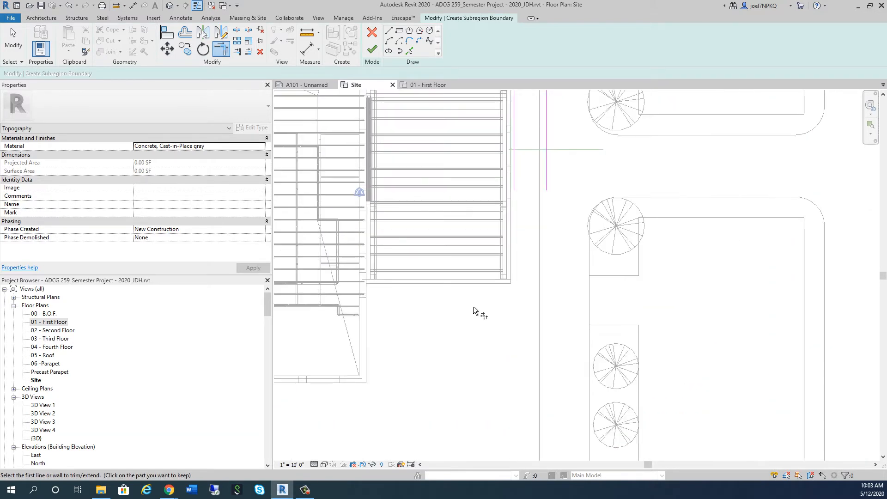
pyautogui.press('Escape')
pyautogui.click(514, 185)
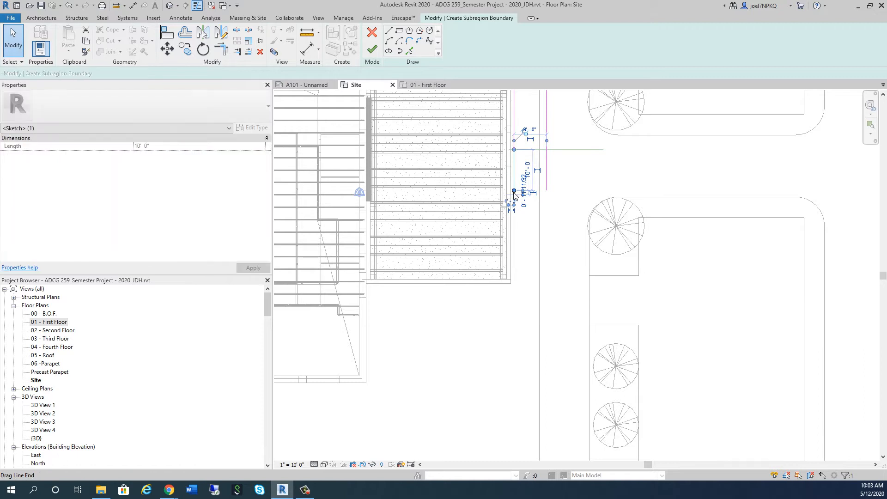
pyautogui.click(513, 290)
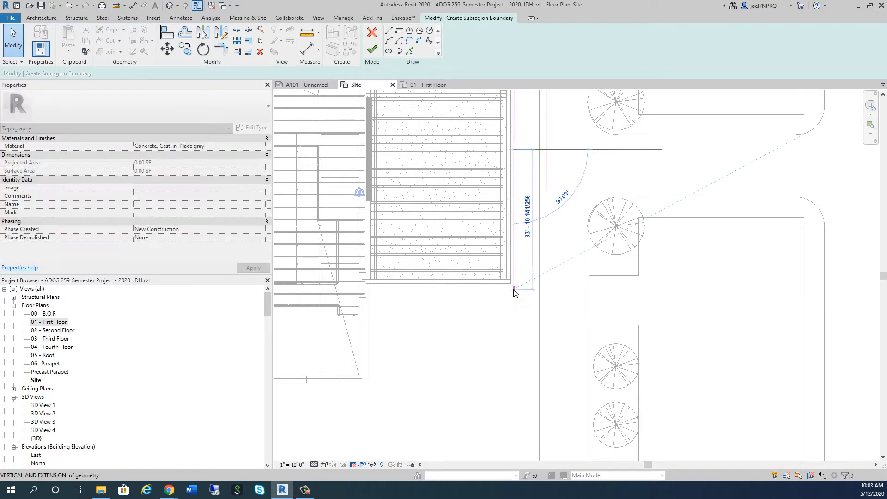
pyautogui.click(514, 191)
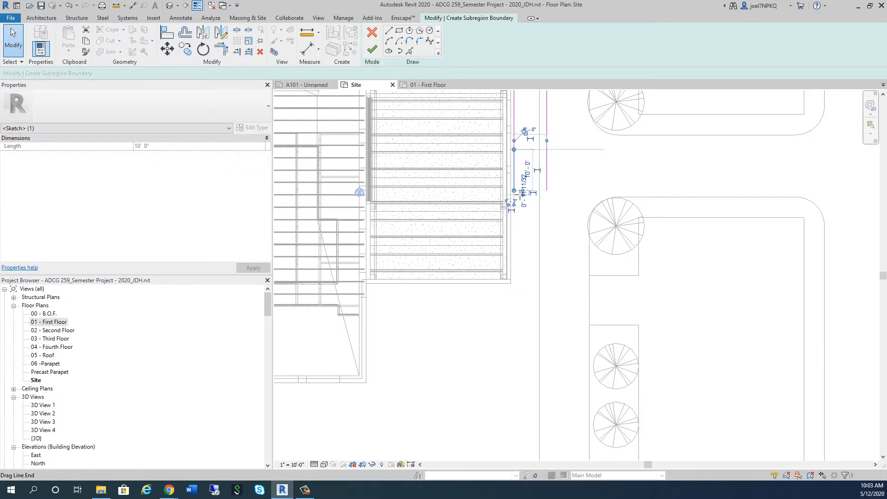
pyautogui.moveTo(514, 191); pyautogui.dragTo(515, 291)
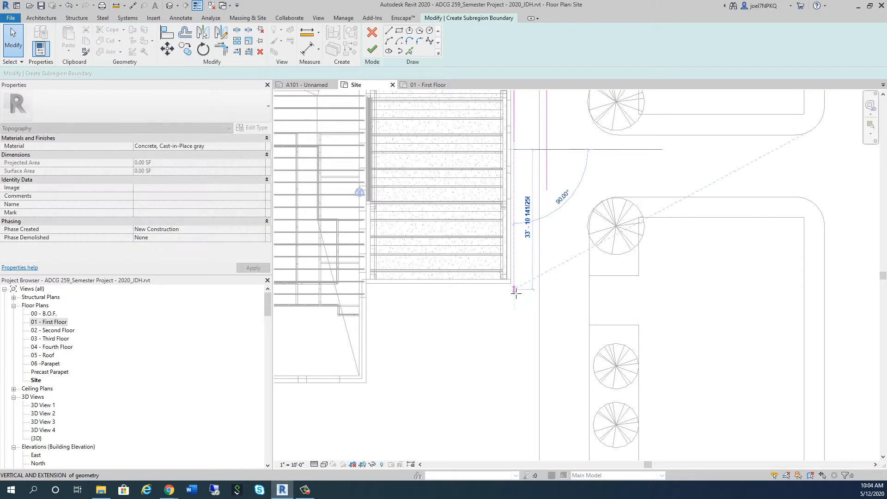
pyautogui.click(548, 191)
pyautogui.moveTo(552, 199)
pyautogui.mouseDown()
pyautogui.moveTo(541, 291)
pyautogui.moveTo(551, 291)
pyautogui.mouseUp()
# Sketch a horizontal line about 28'-6" long from the inner boundary line's lower end, running back beneath the building's lower wall
pyautogui.scroll(1, 439, 307)
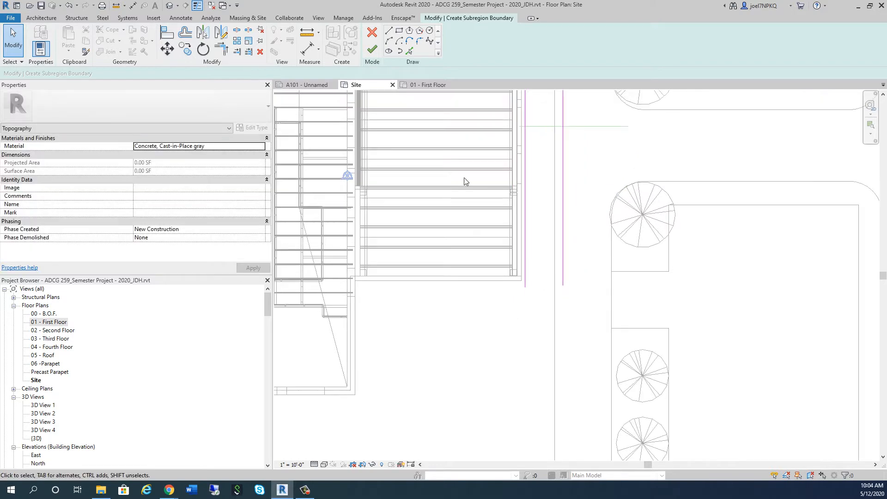
pyautogui.click(388, 30)
pyautogui.scroll(2, 487, 283)
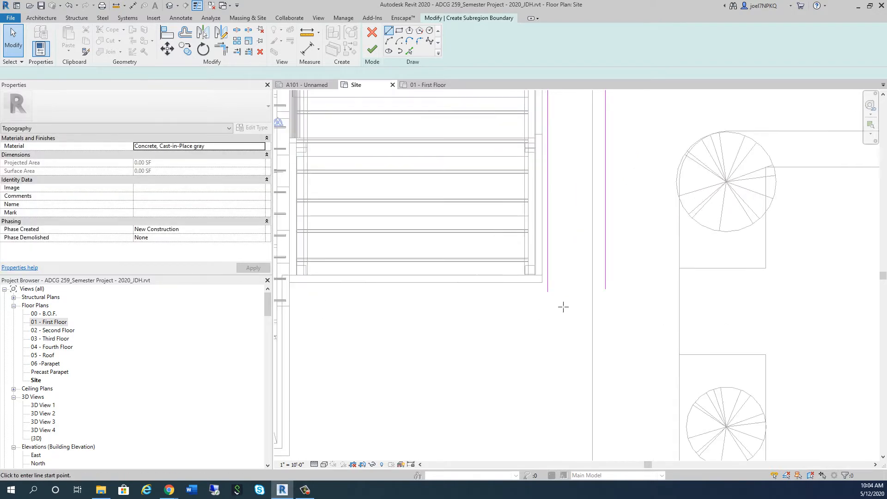
pyautogui.click(552, 293)
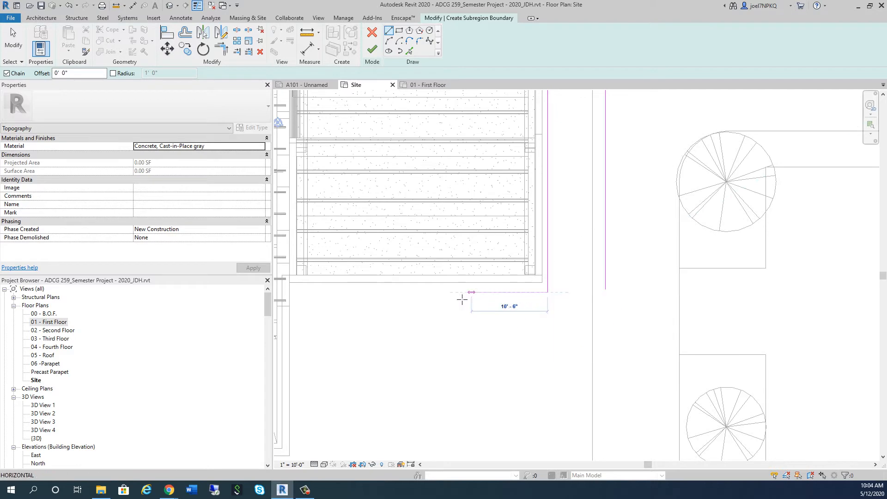
pyautogui.click(347, 300)
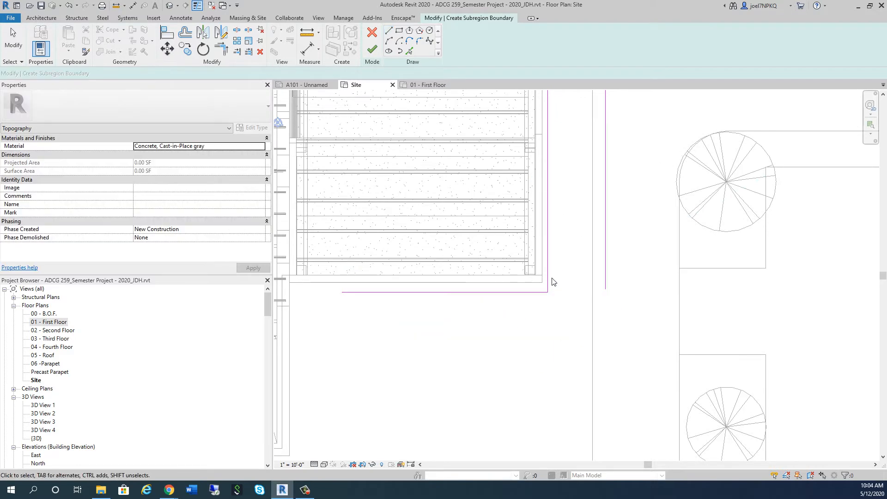
pyautogui.press('Escape')
pyautogui.press('Escape')
# Sketch a 5' vertical reference line downward from the lower wall's outer face, crossing the horizontal boundary line
pyautogui.scroll(-2, 542, 362)
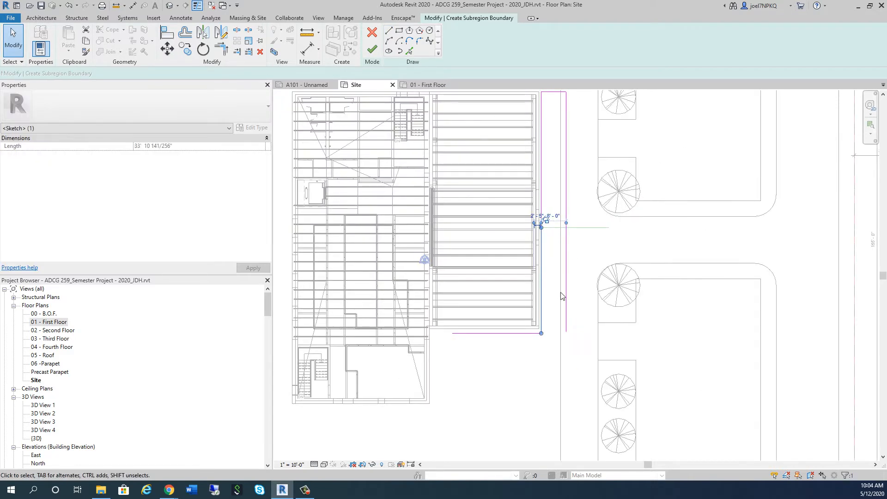
pyautogui.scroll(1, 561, 293)
pyautogui.press('Escape')
pyautogui.scroll(3, 472, 355)
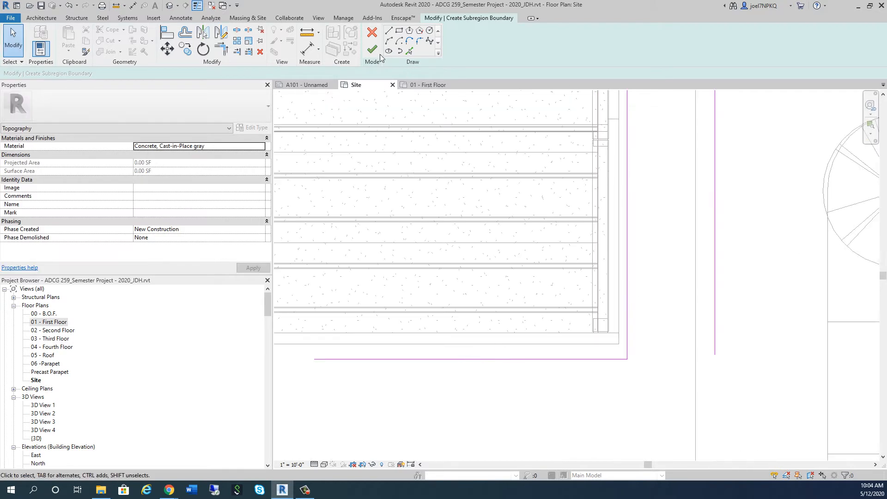
pyautogui.click(389, 31)
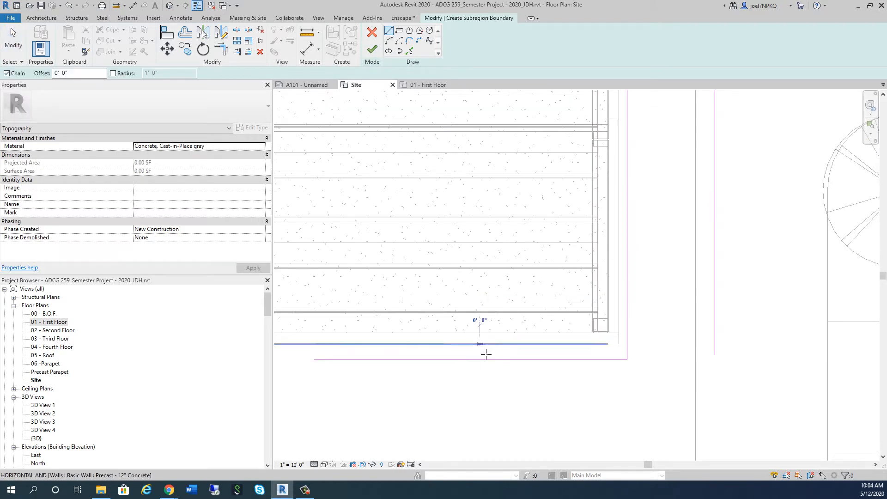
pyautogui.click(479, 344)
pyautogui.click(481, 400)
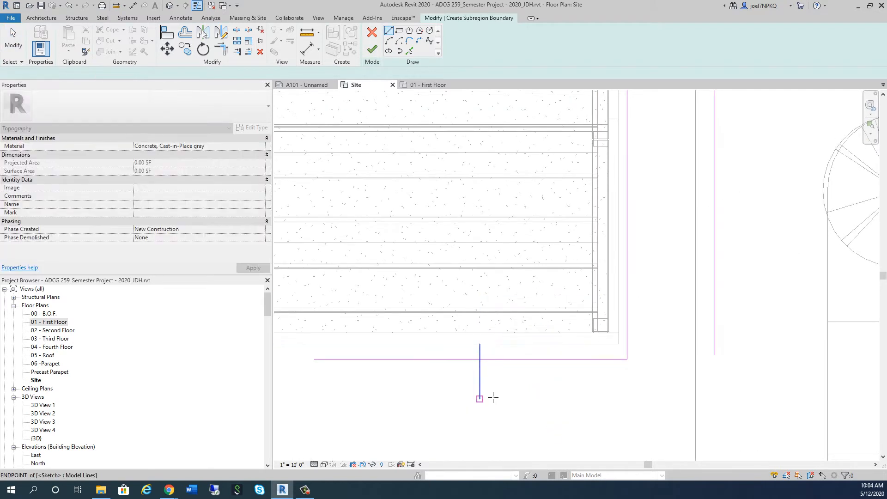
pyautogui.press('Escape')
pyautogui.press('Escape')
# Move the horizontal boundary line down to the lower end of the 5' reference line and delete that reference line
pyautogui.click(499, 359)
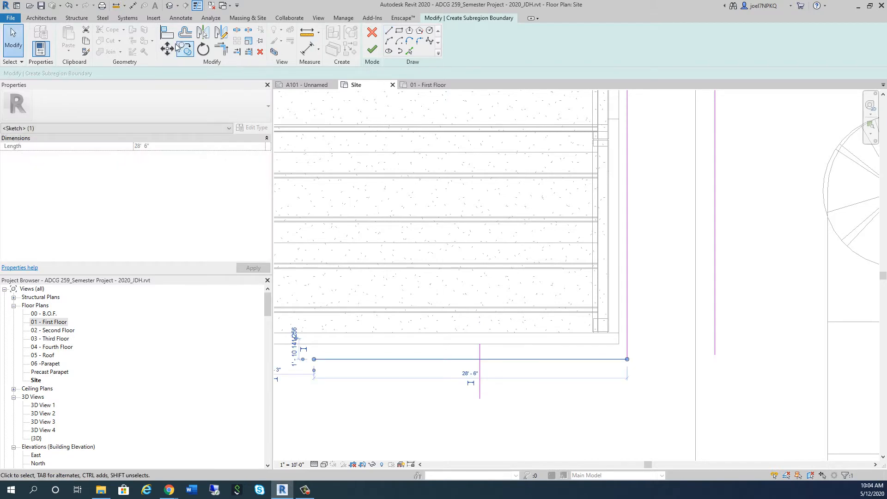
pyautogui.click(167, 49)
pyautogui.click(480, 360)
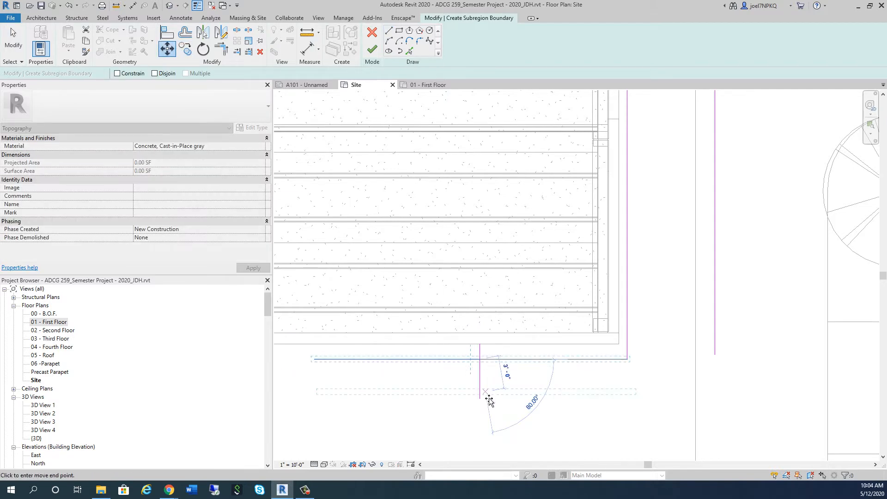
pyautogui.click(480, 399)
pyautogui.press('Escape')
pyautogui.click(481, 380)
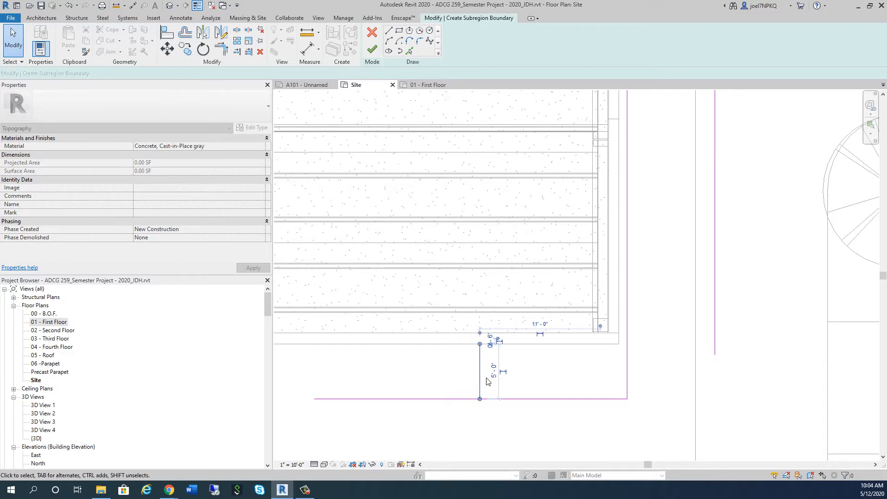
pyautogui.press('Delete')
# Sketch a 5' horizontal reference line out from the adjoining wing's side wall and a vertical line up from its end past the horizontal boundary's level
pyautogui.scroll(-3, 474, 221)
pyautogui.moveTo(472, 321); pyautogui.dragTo(481, 257, button='middle')
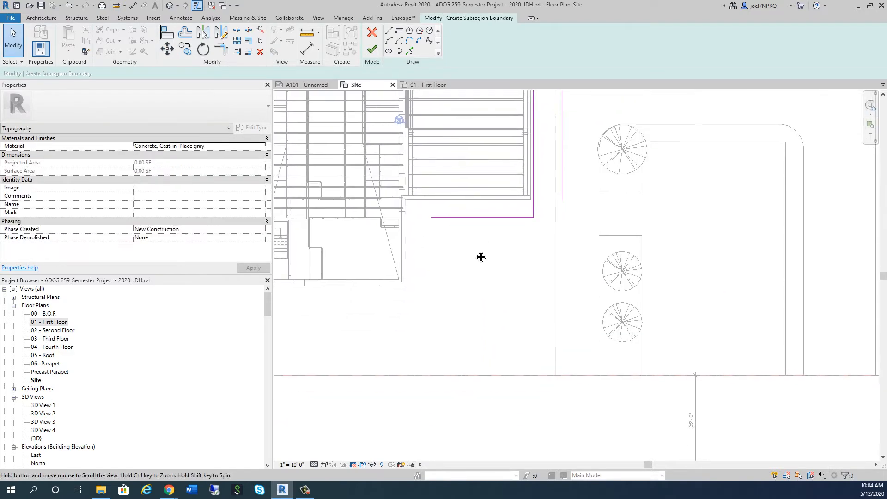
pyautogui.scroll(5, 454, 210)
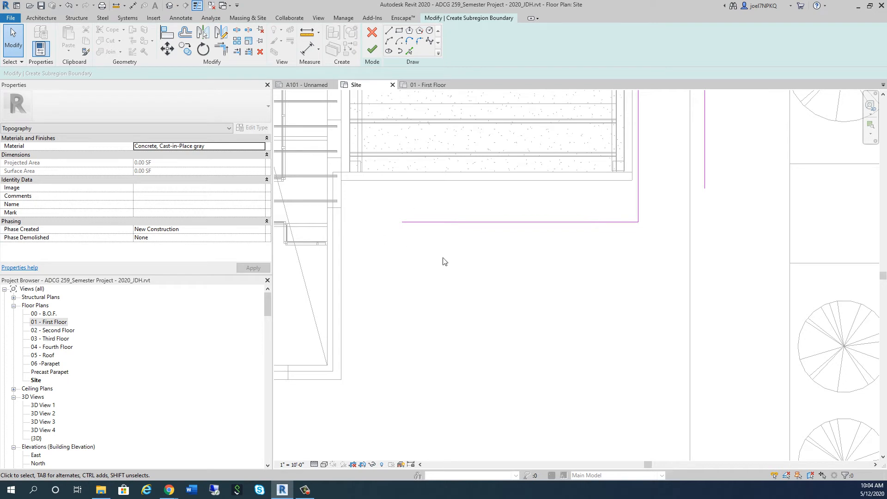
pyautogui.click(388, 30)
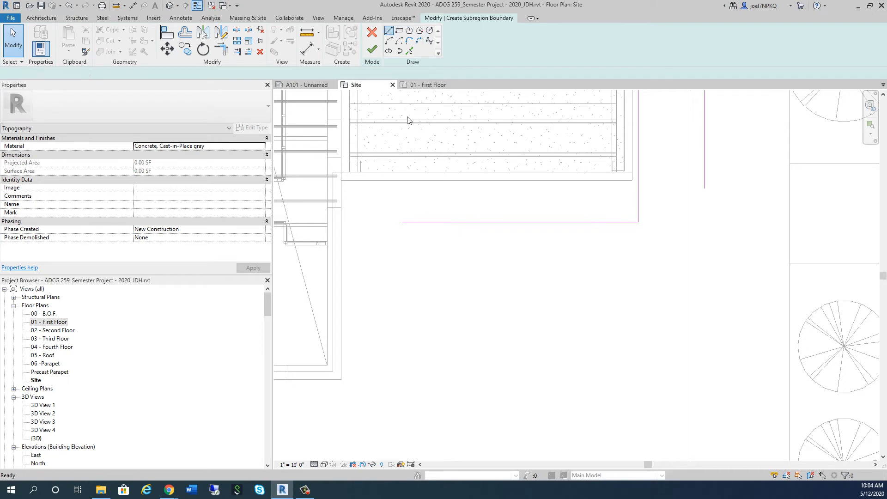
pyautogui.click(341, 289)
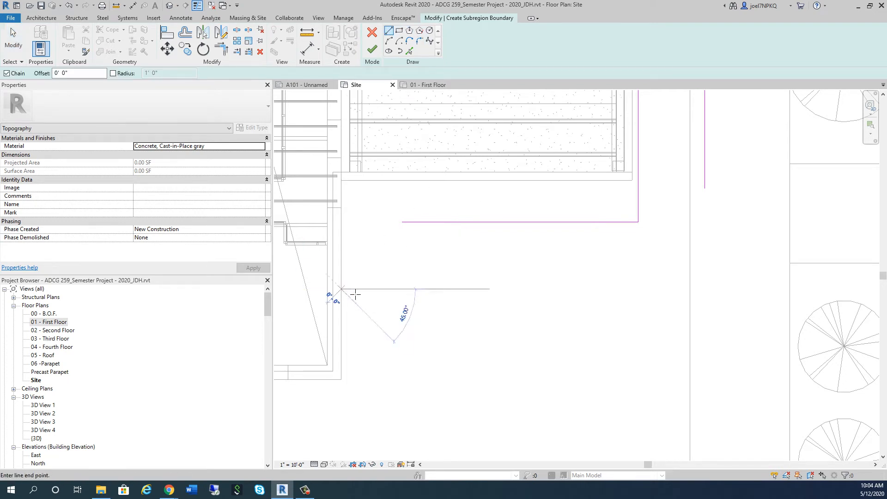
pyautogui.click(394, 235)
pyautogui.click(383, 219)
pyautogui.press('Escape')
pyautogui.press('Escape')
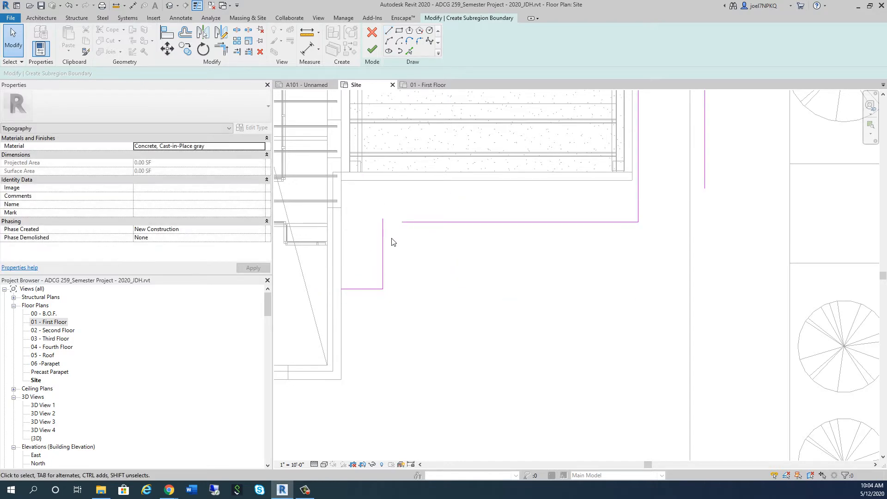
# Trim/Extend the new vertical line and the horizontal boundary line to a corner, and delete the 5' reference line at the side wall
pyautogui.press('t')
pyautogui.press('r')
pyautogui.click(383, 241)
pyautogui.click(409, 222)
pyautogui.press('Escape')
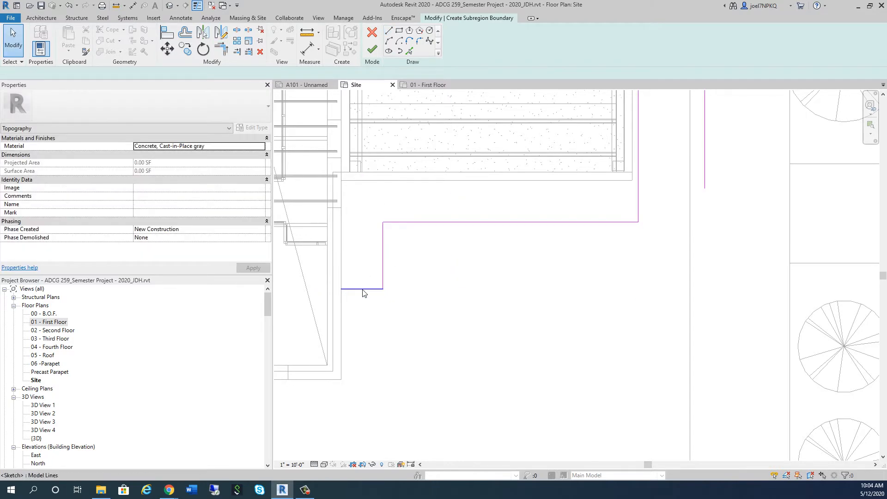
pyautogui.click(365, 289)
pyautogui.press('Delete')
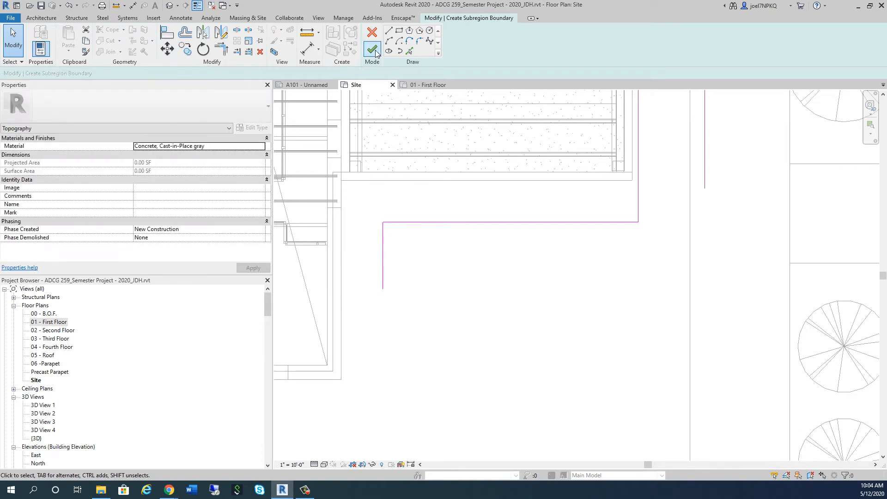
# Sketch a horizontal boundary line from the wing's lower outside corner to just past the outer boundary line
pyautogui.click(388, 31)
pyautogui.click(341, 380)
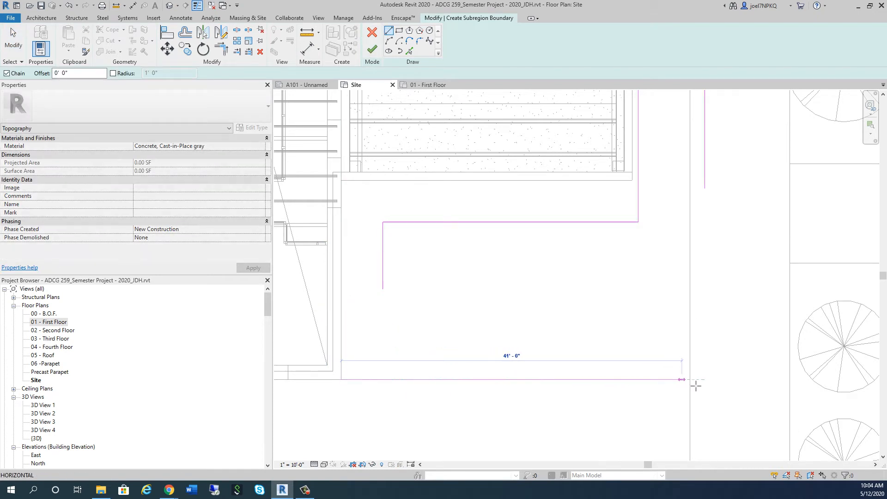
pyautogui.click(727, 383)
pyautogui.press('Escape')
pyautogui.press('Escape')
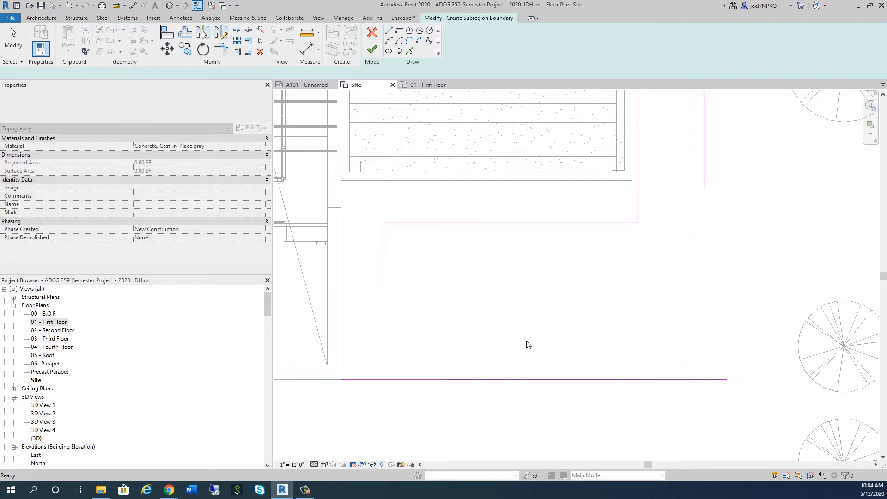
# Trim/Extend the lowest horizontal line to corners with the short vertical line and the outer boundary line, closing the loop
pyautogui.press('t')
pyautogui.press('r')
pyautogui.click(383, 287)
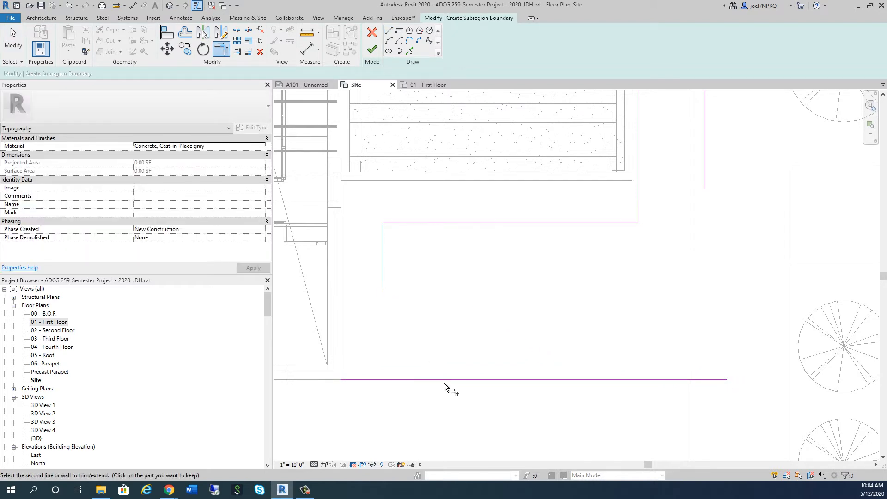
pyautogui.click(444, 380)
pyautogui.click(514, 380)
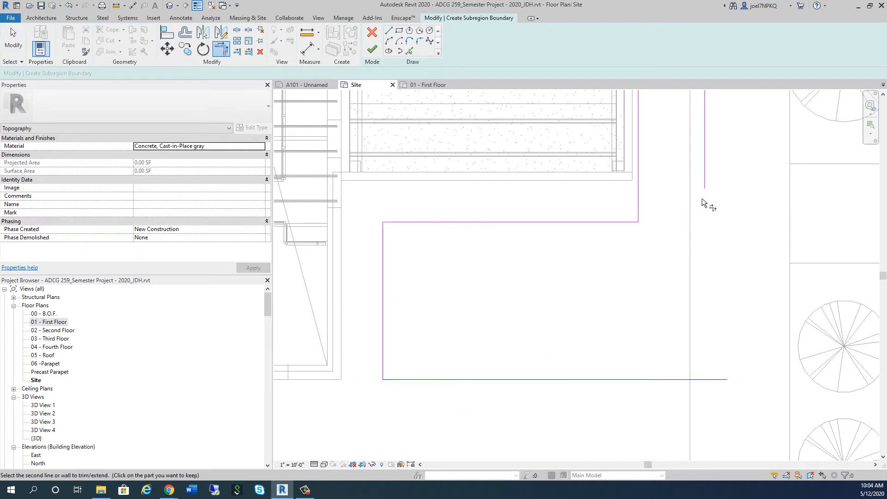
pyautogui.click(703, 198)
pyautogui.scroll(-3, 576, 377)
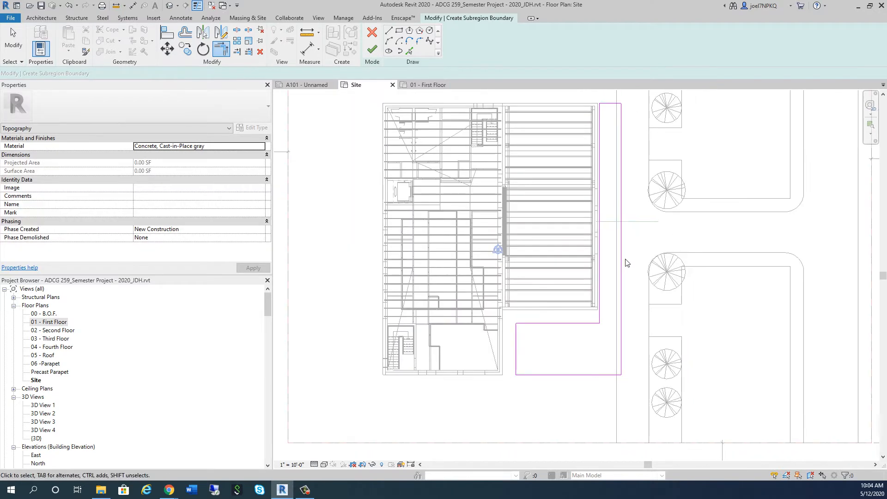
pyautogui.press('Escape')
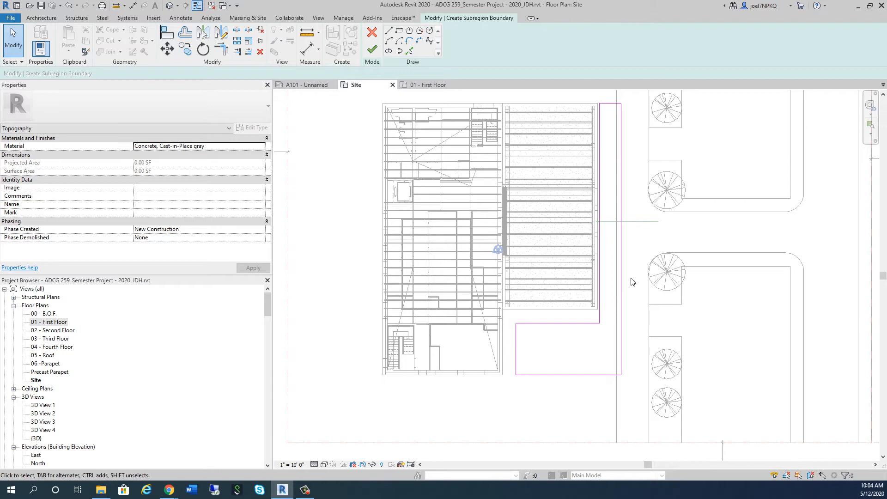
# Try to finish the sidewalk subregion sketch
pyautogui.click(372, 49)
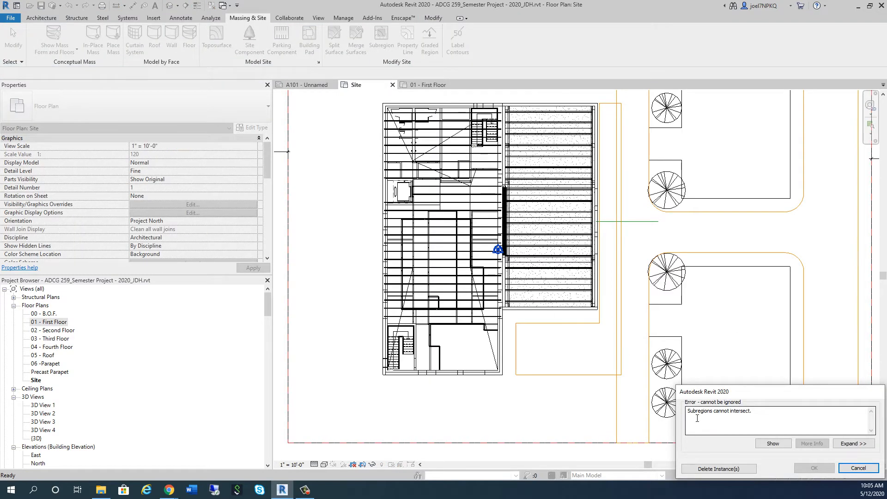
# Move the sidewalk sketch's outer vertical line about 2'-6" toward the building, off the neighbouring concrete subregion, and finish the sketch
pyautogui.click(858, 468)
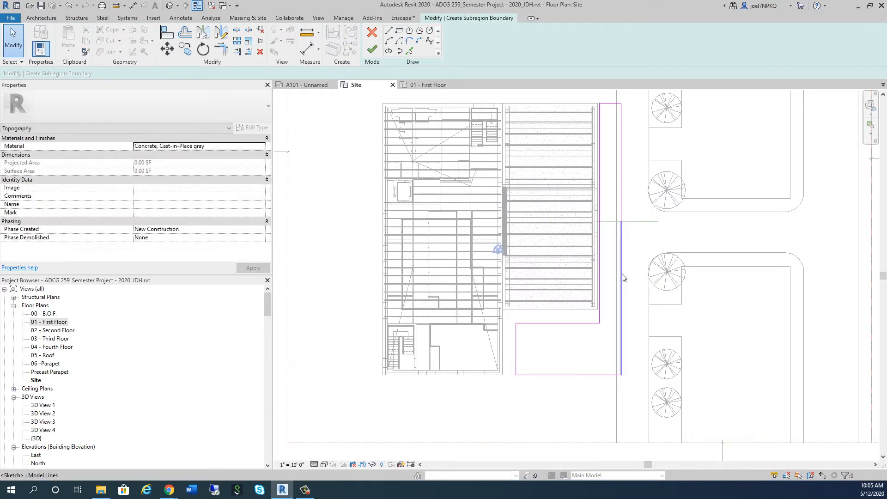
pyautogui.click(622, 203)
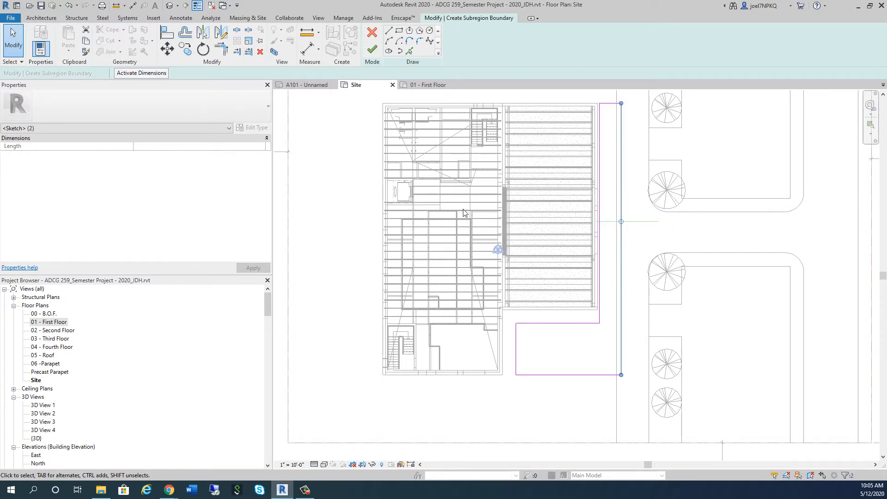
pyautogui.moveTo(564, 198); pyautogui.dragTo(559, 261, button='middle')
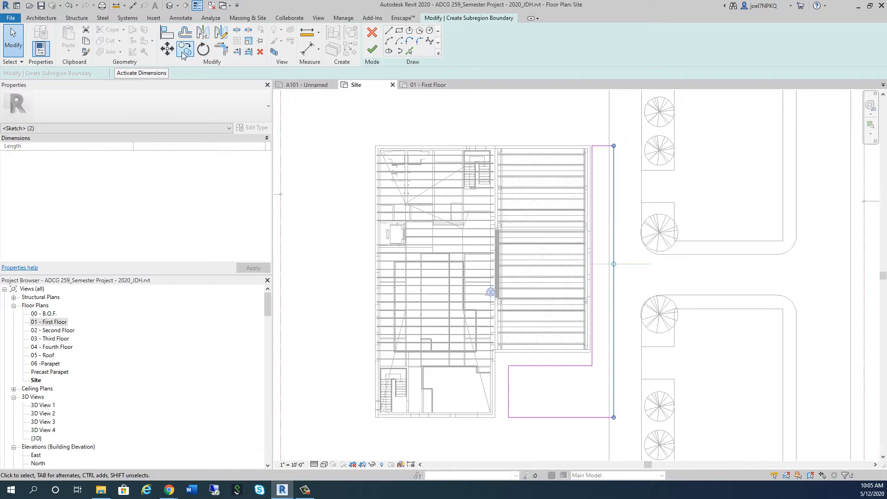
pyautogui.click(167, 48)
pyautogui.scroll(4, 617, 452)
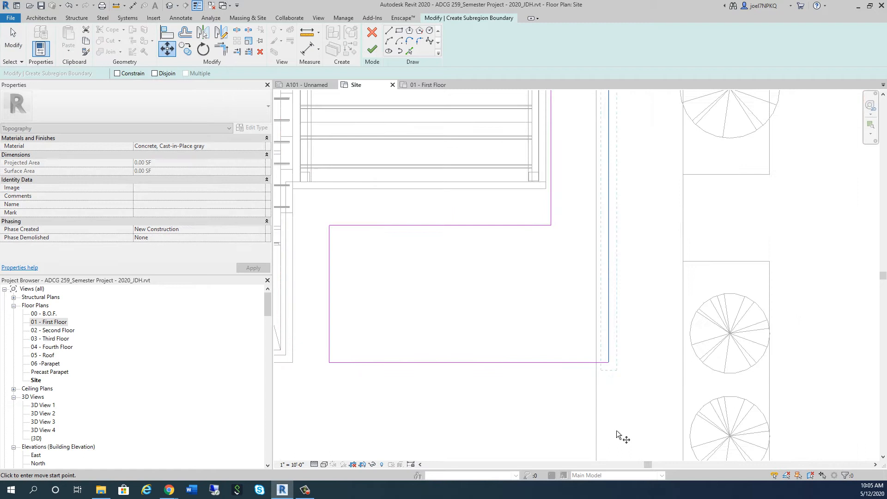
pyautogui.click(608, 362)
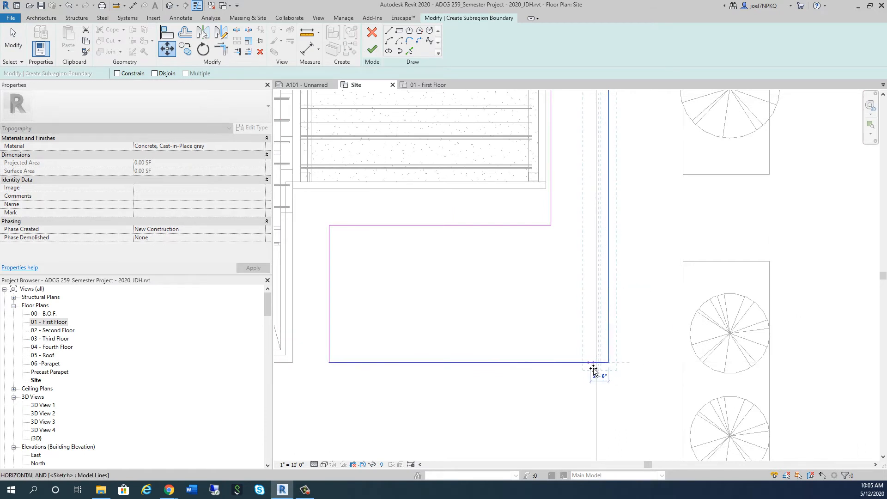
pyautogui.click(591, 365)
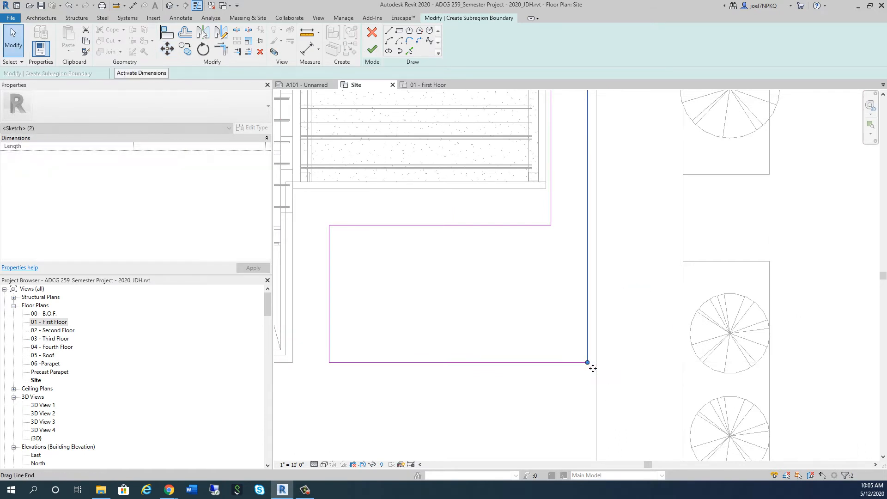
pyautogui.scroll(-3, 547, 311)
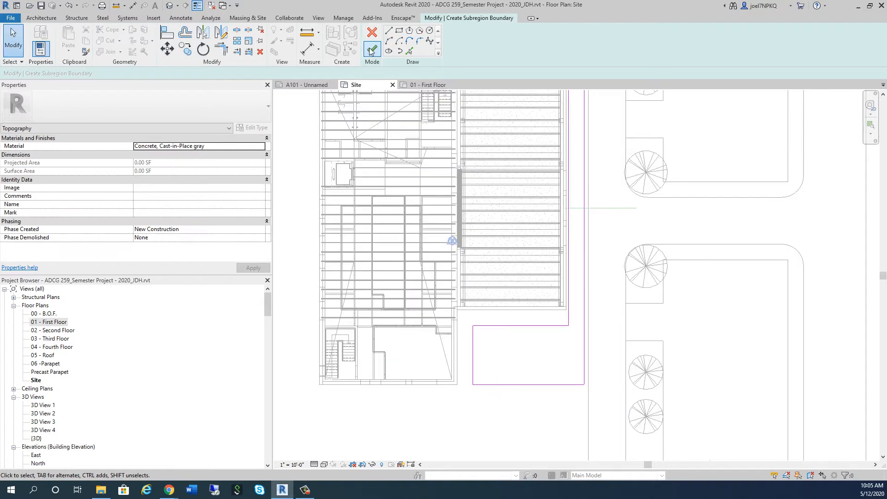
pyautogui.click(371, 51)
# Open the boundary of the H-shaped concrete subregion beside the new sidewalk for editing
pyautogui.scroll(-3, 605, 227)
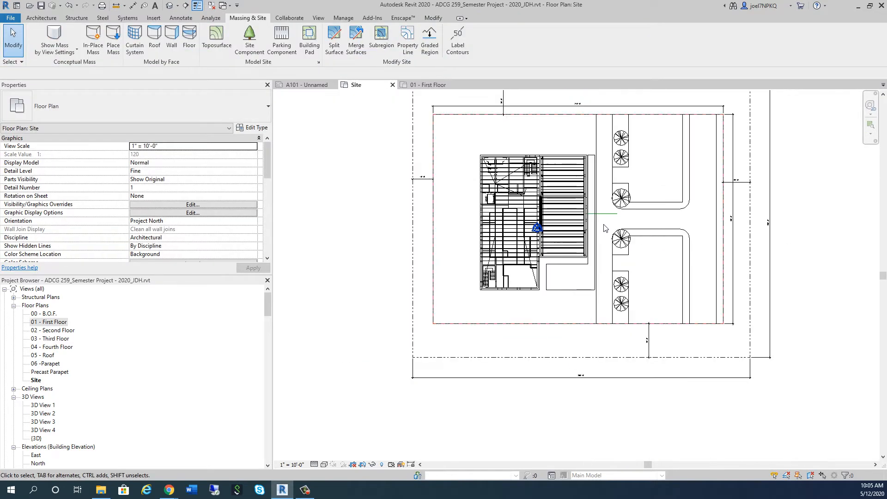
pyautogui.scroll(2, 605, 227)
pyautogui.click(597, 229)
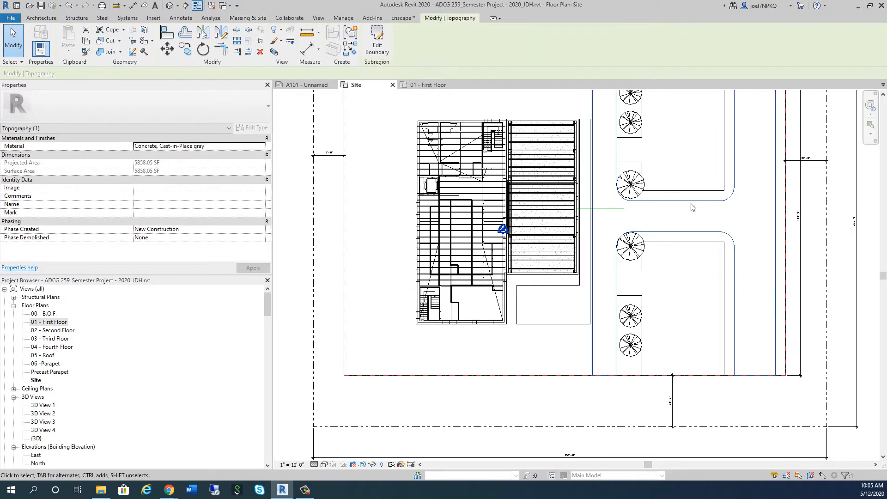
pyautogui.click(377, 44)
pyautogui.moveTo(636, 213)
pyautogui.mouseDown(button='middle')
pyautogui.moveTo(618, 254)
pyautogui.moveTo(587, 282)
pyautogui.mouseUp(button='middle')
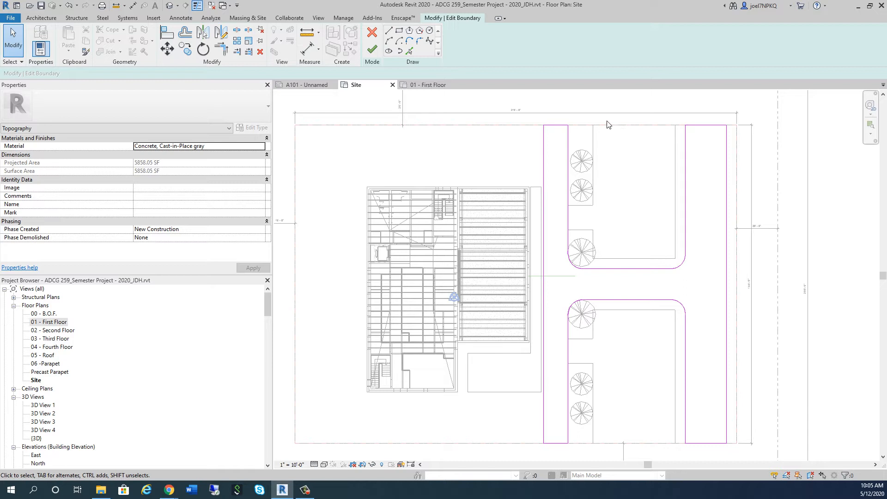
# Move the H-shaped boundary's near strip, connecting lines and far strip's inner edge 4'-0" away from the building
pyautogui.moveTo(538, 121)
pyautogui.mouseDown()
pyautogui.moveTo(578, 233)
pyautogui.moveTo(675, 440)
pyautogui.moveTo(683, 452)
pyautogui.moveTo(698, 450)
pyautogui.mouseUp()
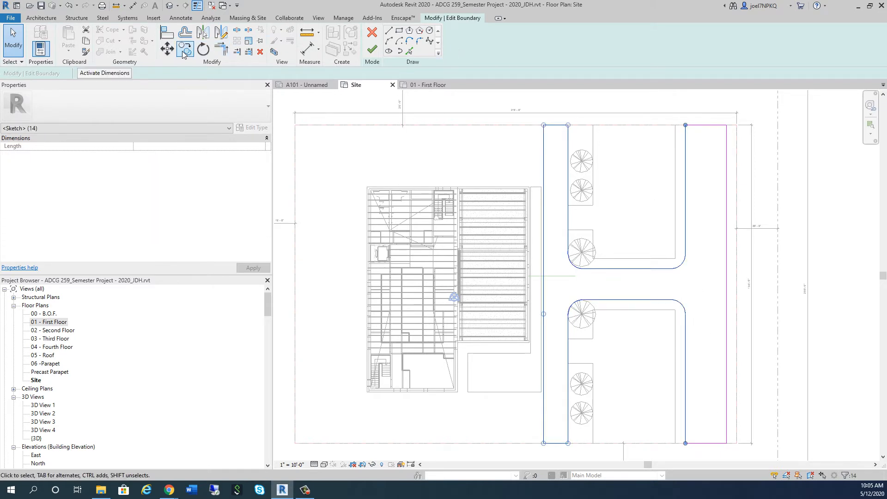
pyautogui.click(167, 49)
pyautogui.scroll(4, 571, 299)
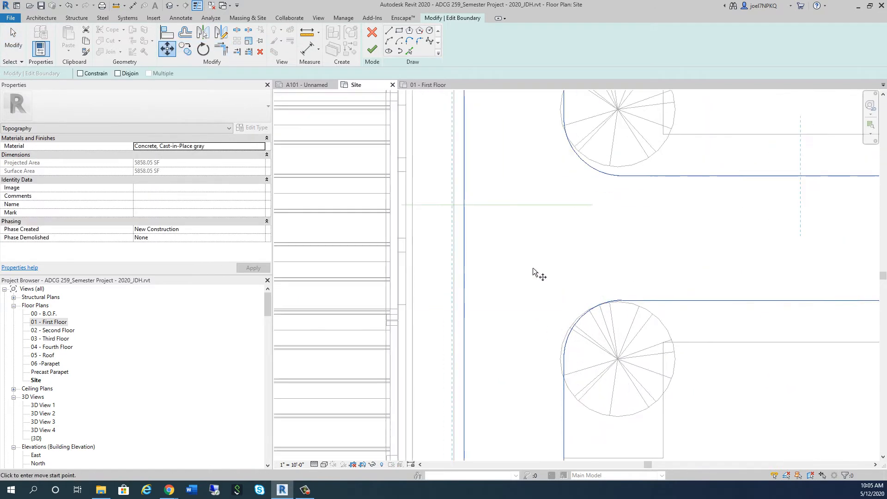
pyautogui.click(462, 230)
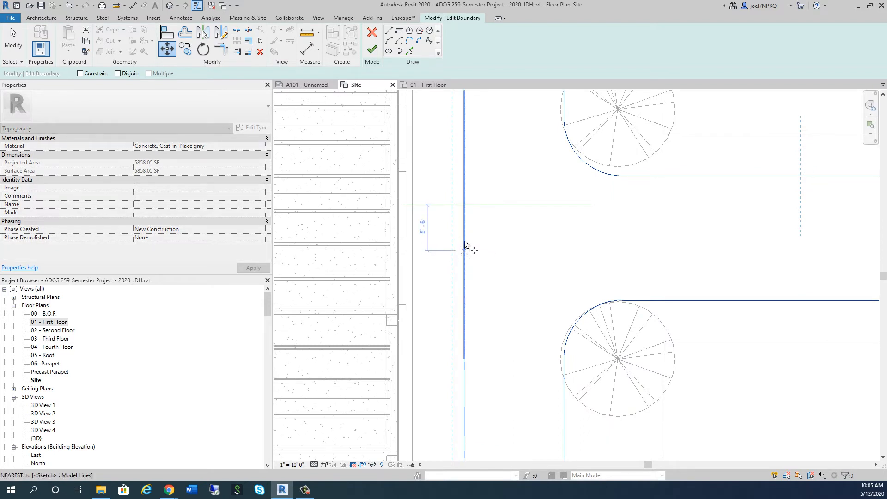
pyautogui.click(464, 204)
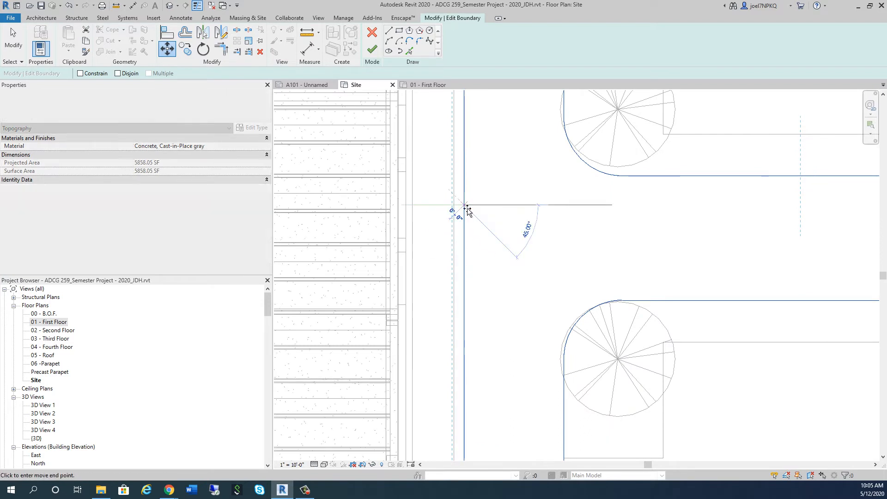
pyautogui.click(498, 210)
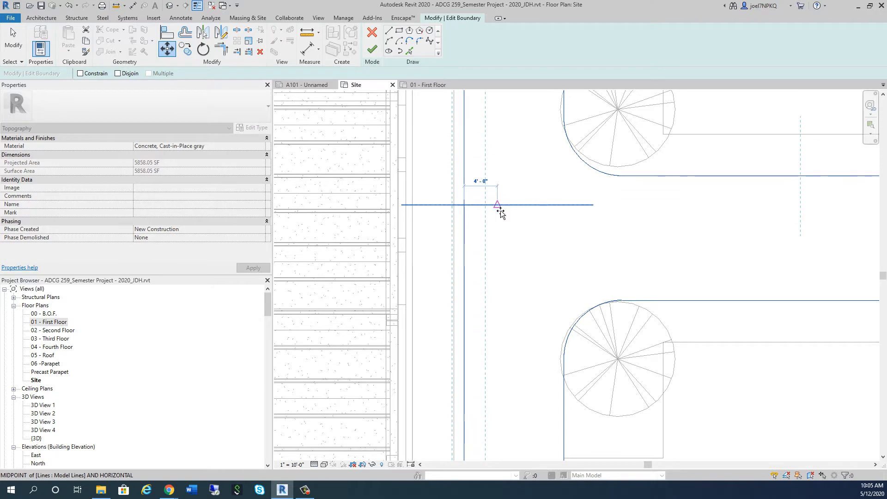
pyautogui.scroll(-5, 502, 268)
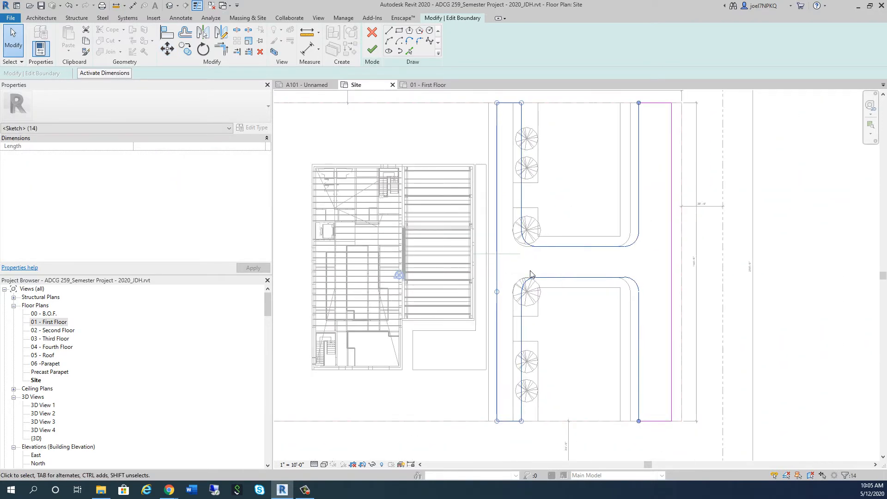
# Try to finish the H-shaped subregion's boundary edit
pyautogui.scroll(4, 487, 257)
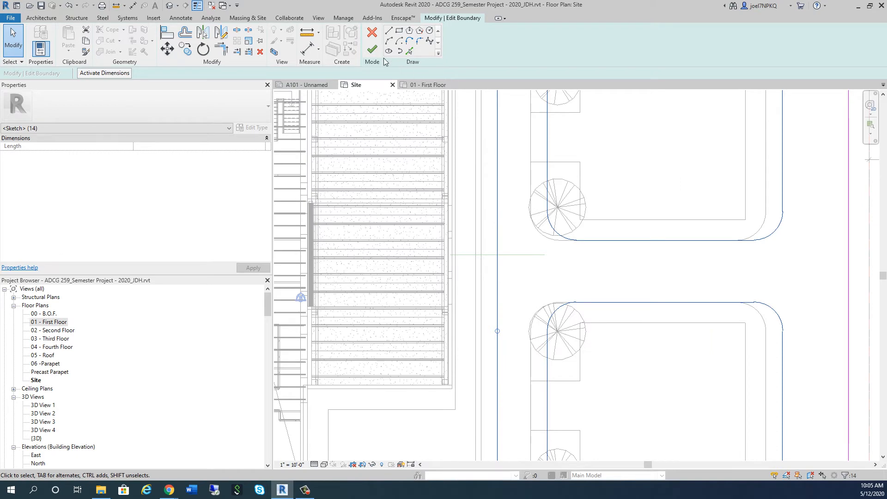
pyautogui.click(372, 49)
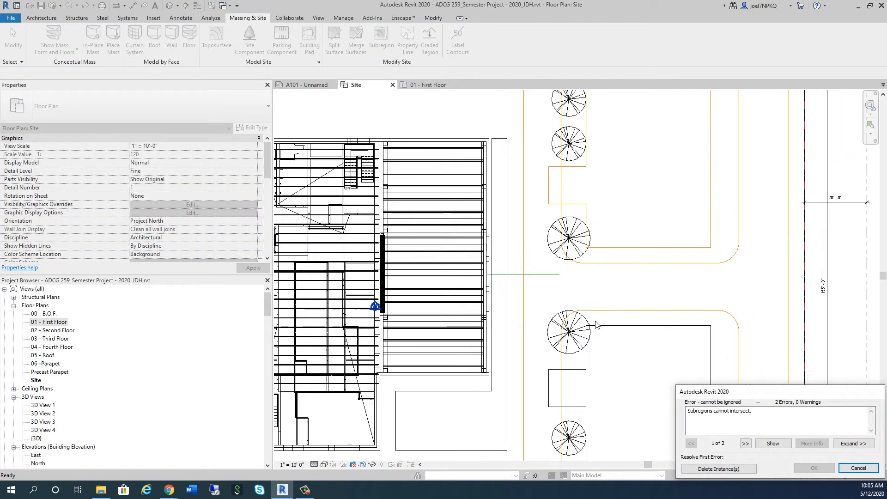
pyautogui.scroll(-4, 597, 325)
pyautogui.scroll(1, 666, 399)
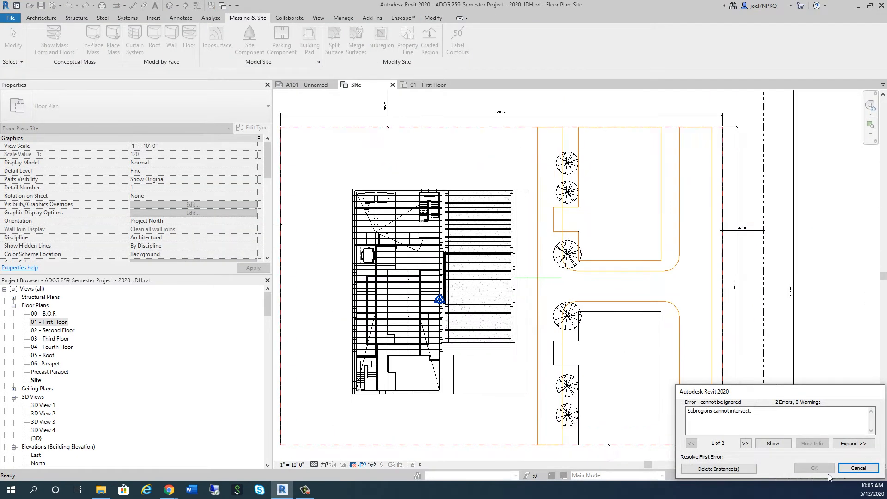
pyautogui.click(858, 468)
# Move the near strip's lines and inner corner arcs of the H-shaped boundary farther away from the building
pyautogui.scroll(4, 549, 309)
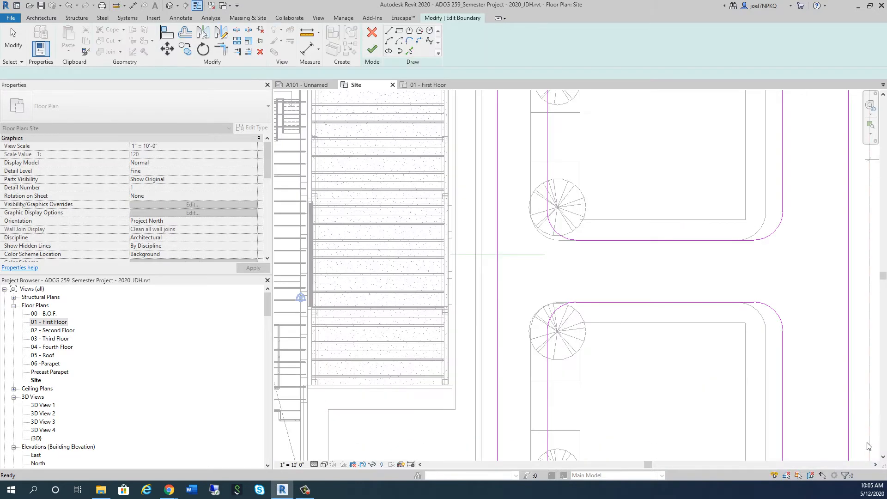
pyautogui.scroll(-4, 481, 323)
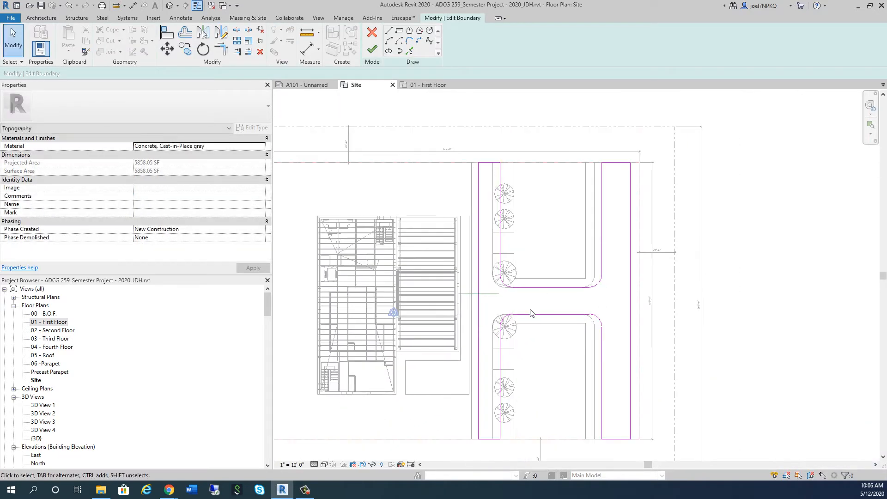
pyautogui.scroll(2, 528, 304)
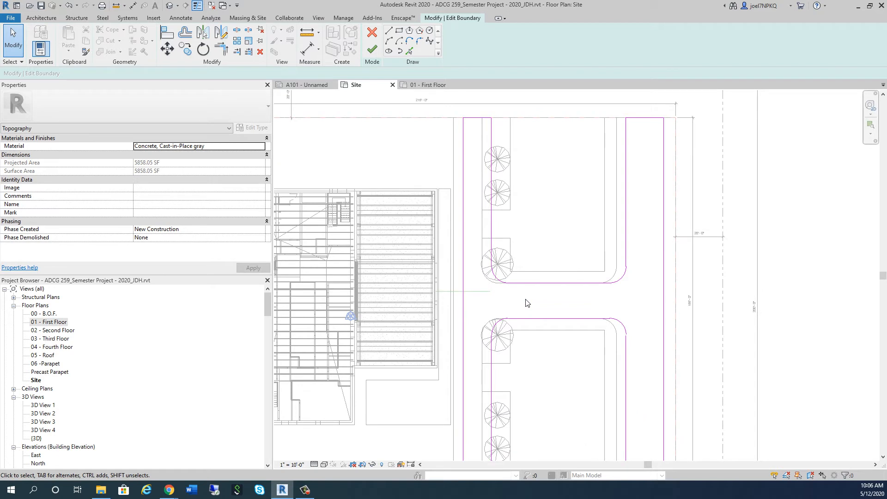
pyautogui.scroll(-2, 527, 303)
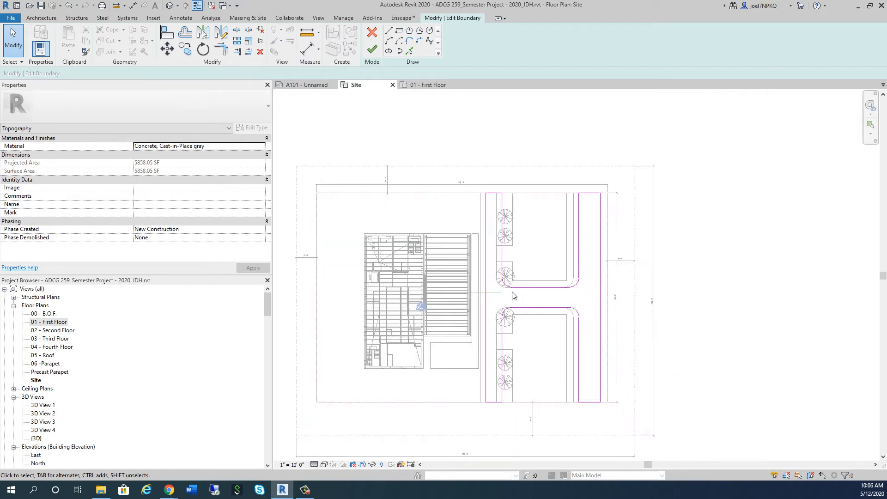
pyautogui.moveTo(483, 187); pyautogui.dragTo(552, 428)
pyautogui.scroll(3, 528, 302)
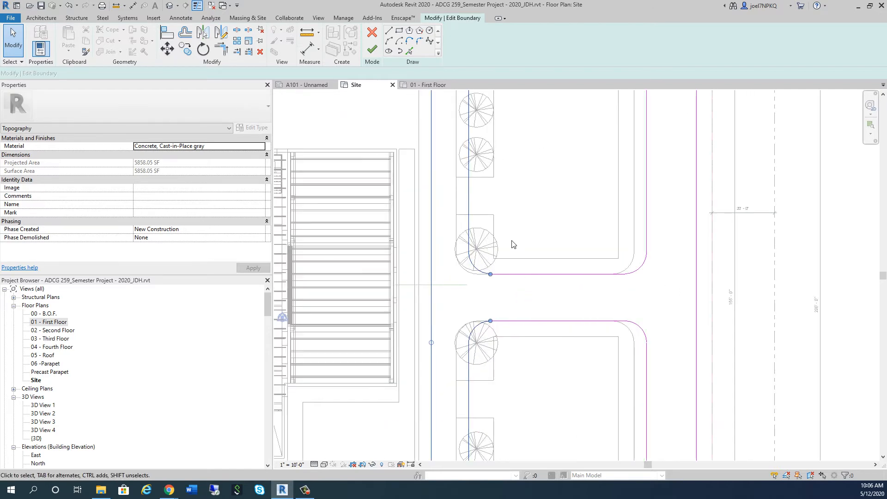
pyautogui.click(167, 48)
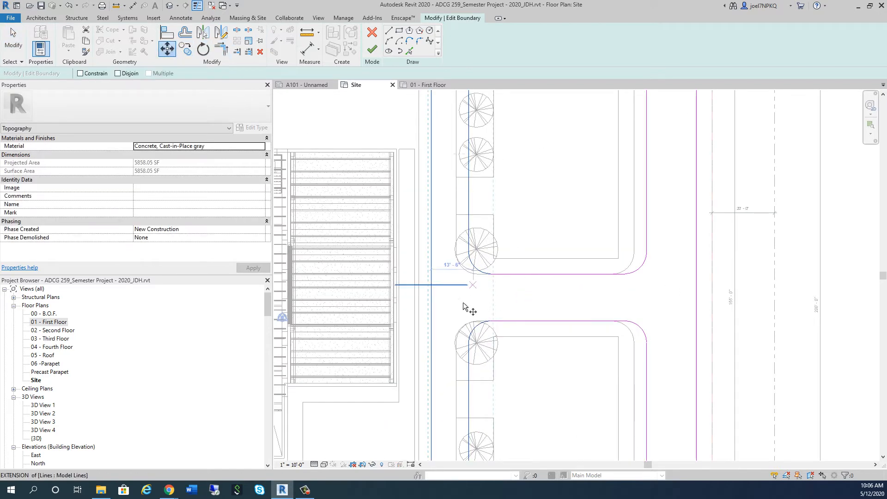
pyautogui.scroll(2, 466, 305)
pyautogui.click(414, 274)
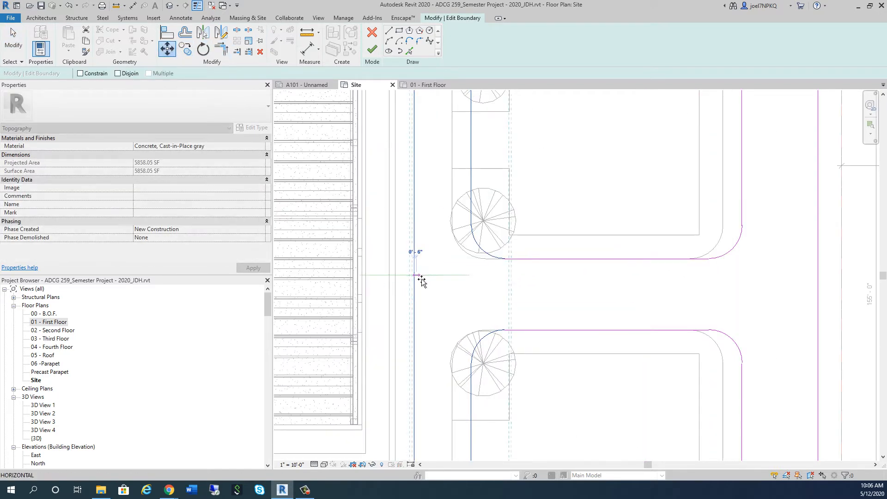
pyautogui.click(439, 282)
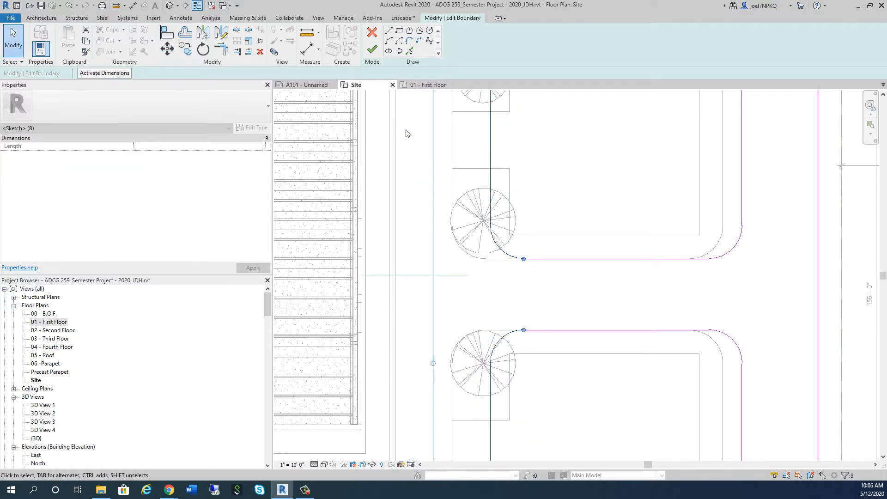
# Finish the boundary edit, deleting the subregions around the trees that intersect the moved concrete subregion
pyautogui.click(372, 49)
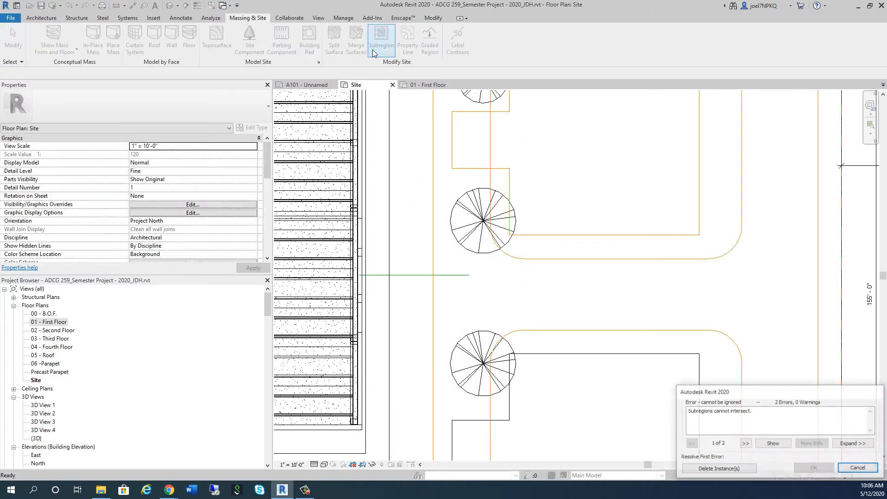
pyautogui.click(723, 468)
pyautogui.press('Escape')
pyautogui.scroll(-5, 545, 259)
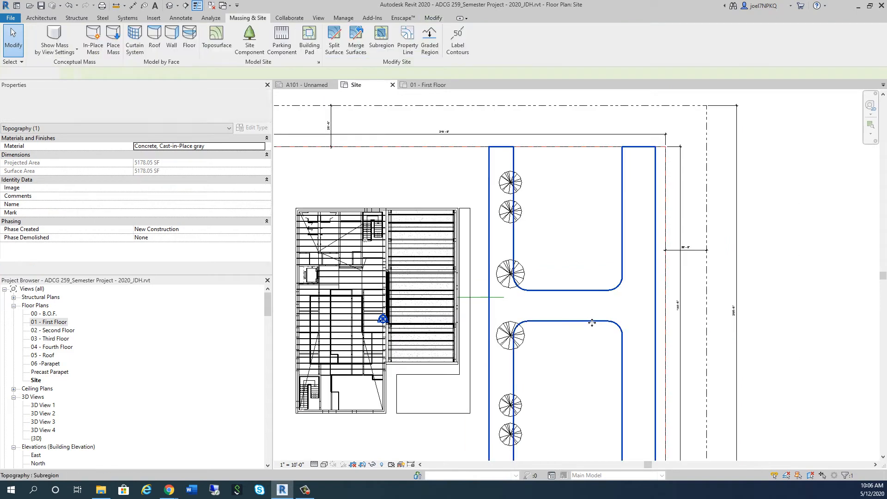
pyautogui.scroll(1, 545, 260)
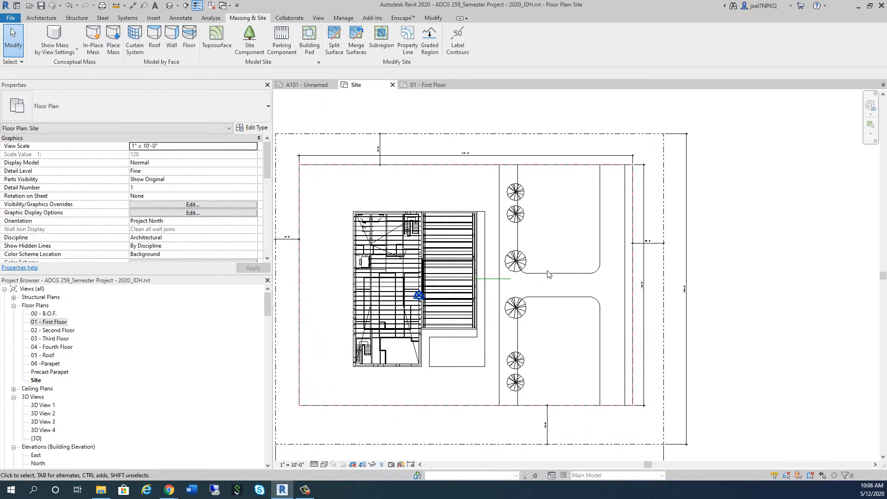
# Set the Site plan's visual style to Shaded
pyautogui.scroll(2, 542, 259)
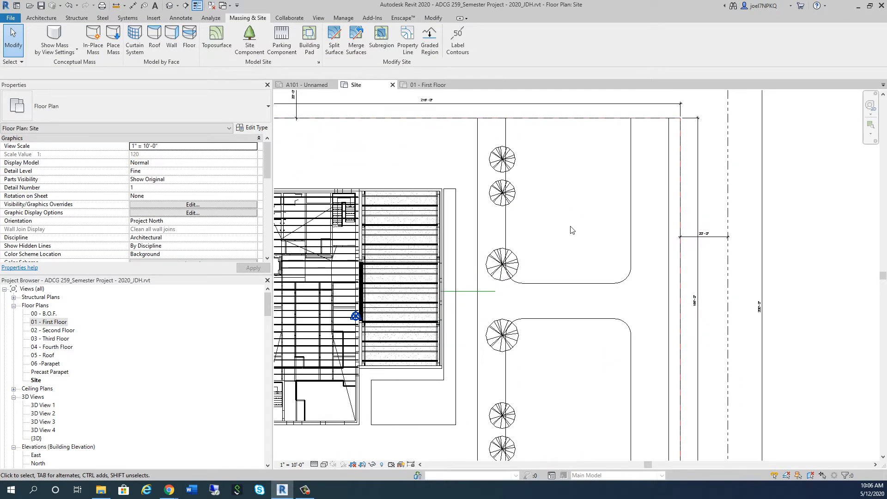
pyautogui.press('s')
pyautogui.press('d')
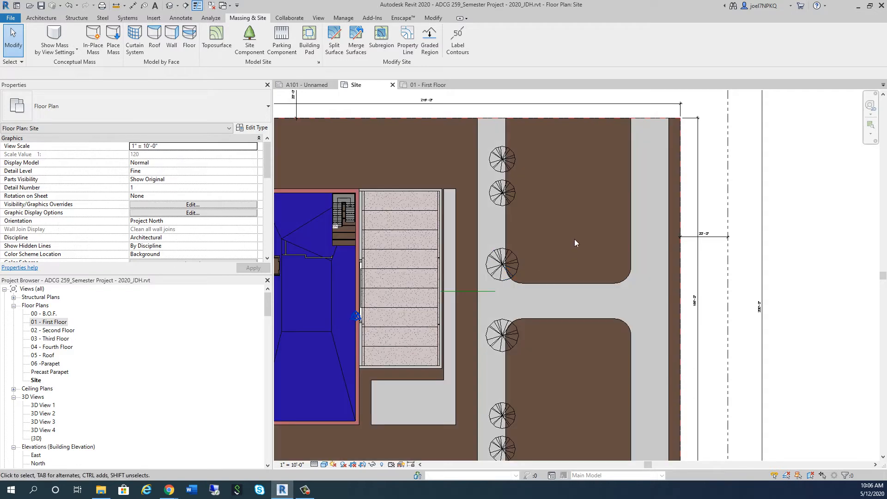
pyautogui.moveTo(567, 248); pyautogui.dragTo(563, 273, button='middle')
pyautogui.scroll(-2, 537, 234)
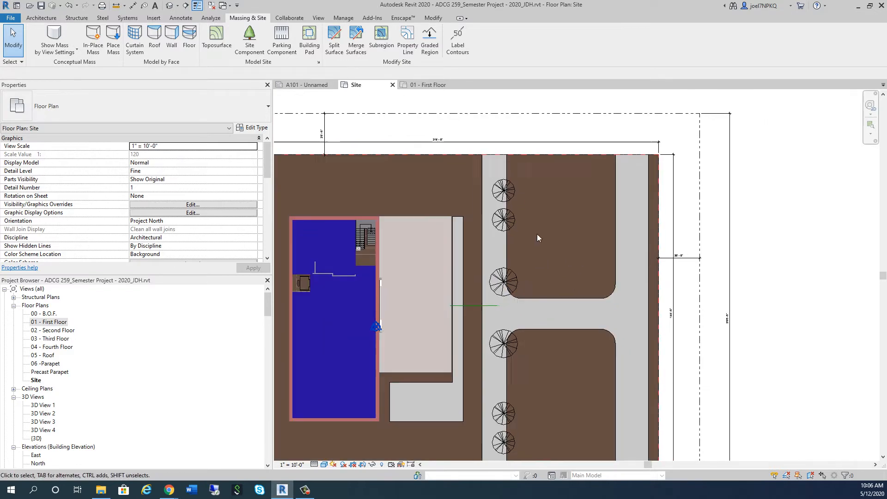
# Nudge the row of six trees off the near concrete strip, farther away from the building
pyautogui.moveTo(494, 143); pyautogui.dragTo(544, 388)
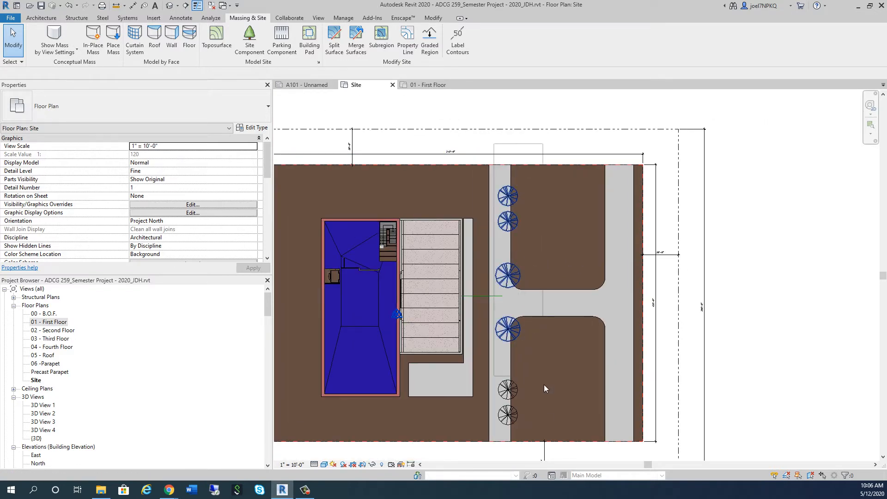
pyautogui.moveTo(549, 435); pyautogui.dragTo(549, 433)
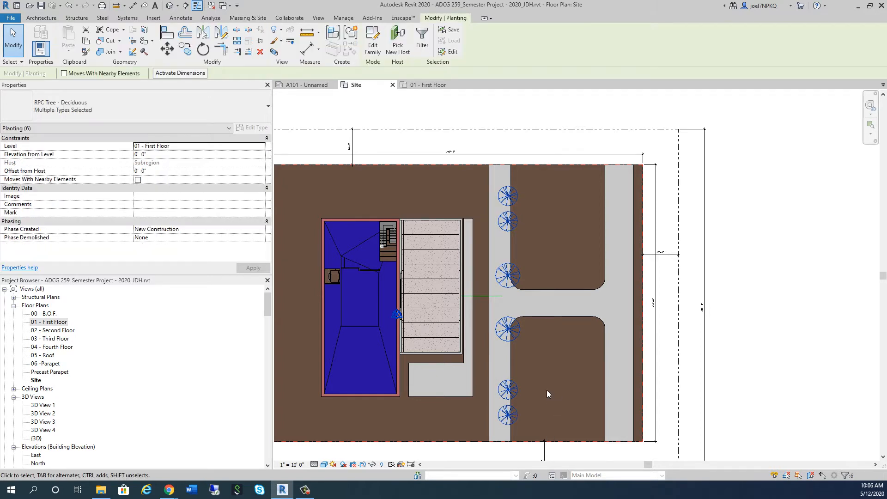
pyautogui.press('Right')
pyautogui.press('Right')
pyautogui.press('Right')
pyautogui.press('Right')
pyautogui.press('Right')
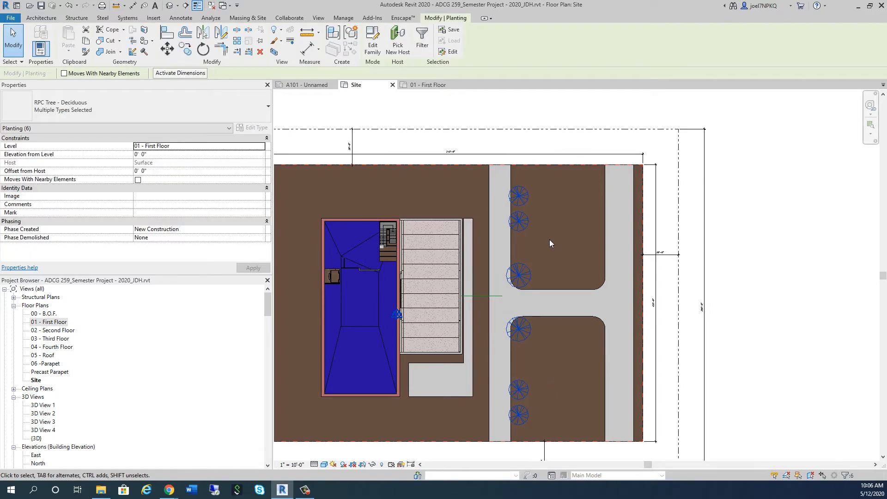
pyautogui.press('Escape')
# Start a new subregion and sketch a rectangle about 42'-8" by 64'-6" in the upper lawn area between the two concrete strips
pyautogui.scroll(2, 545, 198)
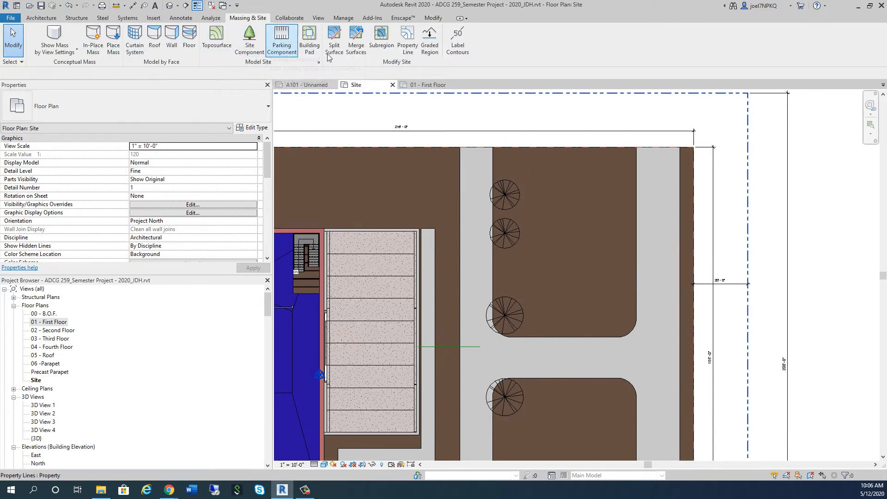
pyautogui.click(381, 41)
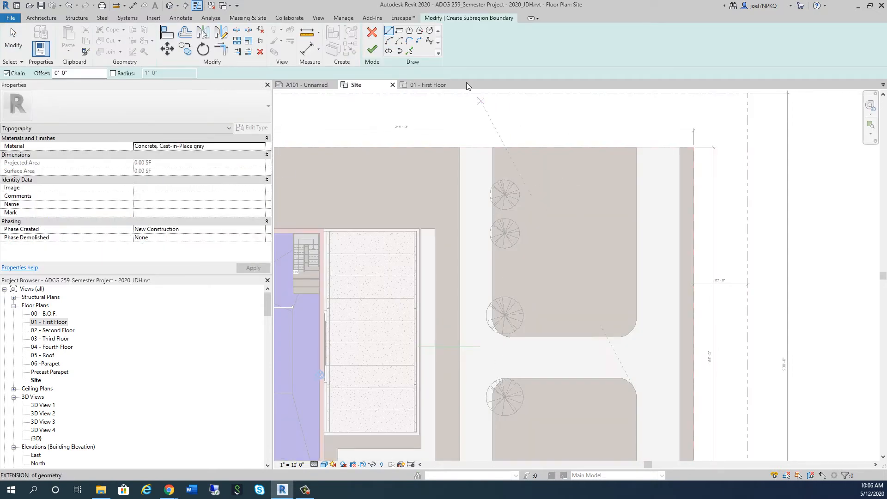
pyautogui.click(399, 31)
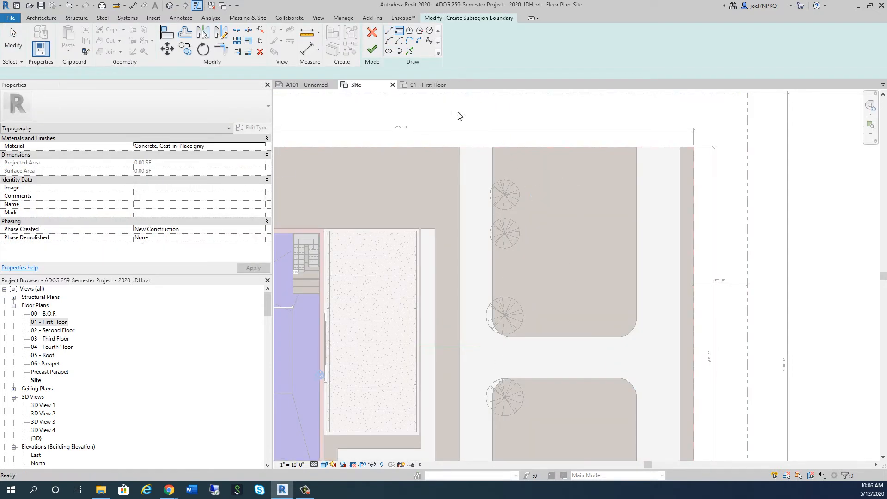
pyautogui.click(625, 329)
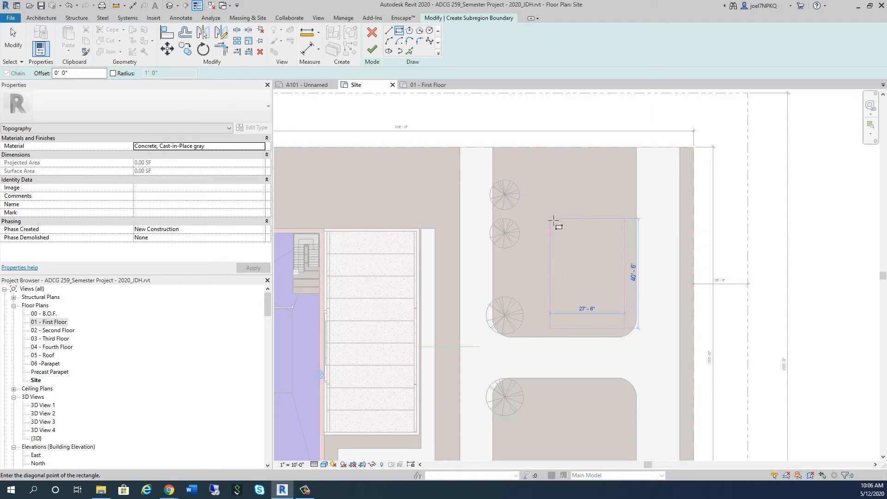
pyautogui.click(509, 154)
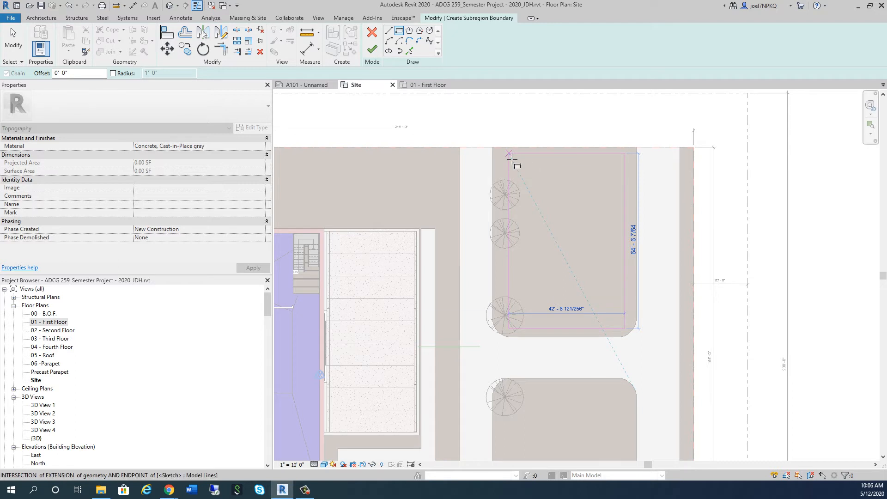
pyautogui.press('Escape')
pyautogui.press('Escape')
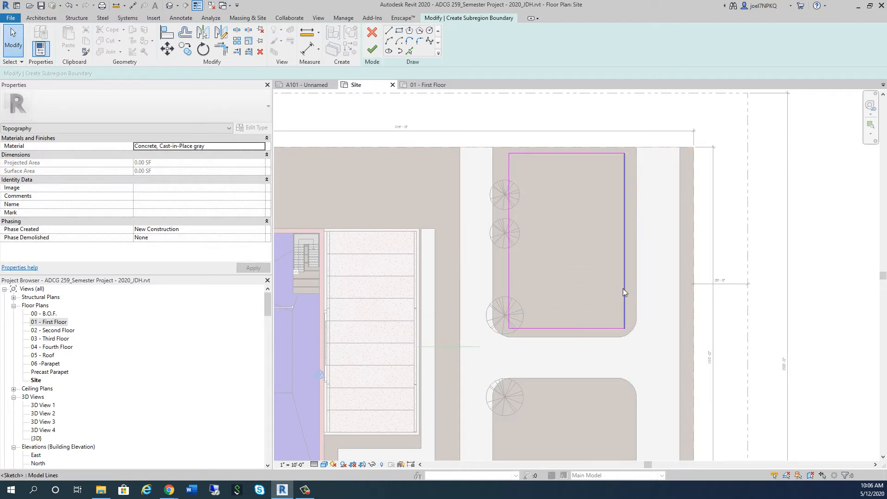
# Set the rectangle's width to 40'-0" by moving its tree-side line
pyautogui.click(509, 282)
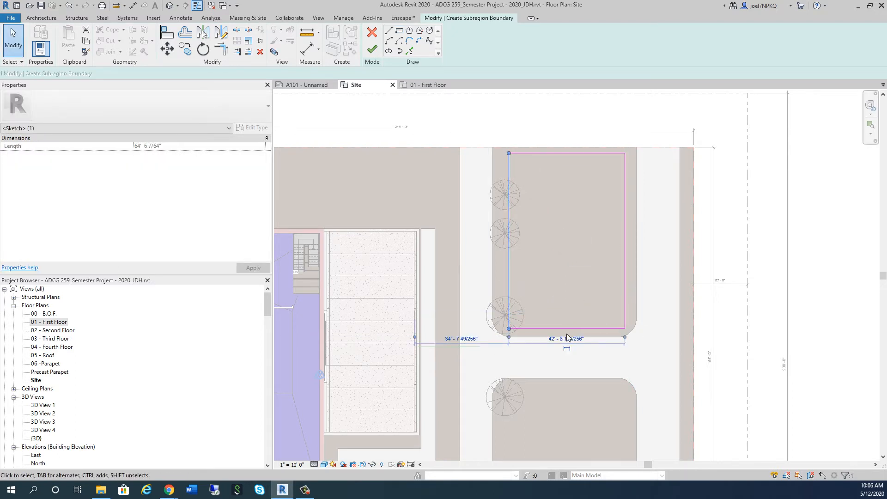
pyautogui.click(568, 339)
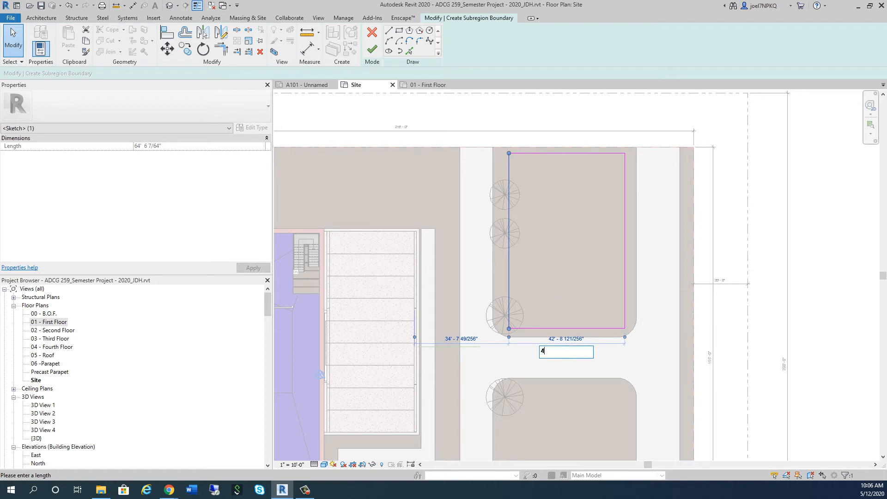
pyautogui.press('Return')
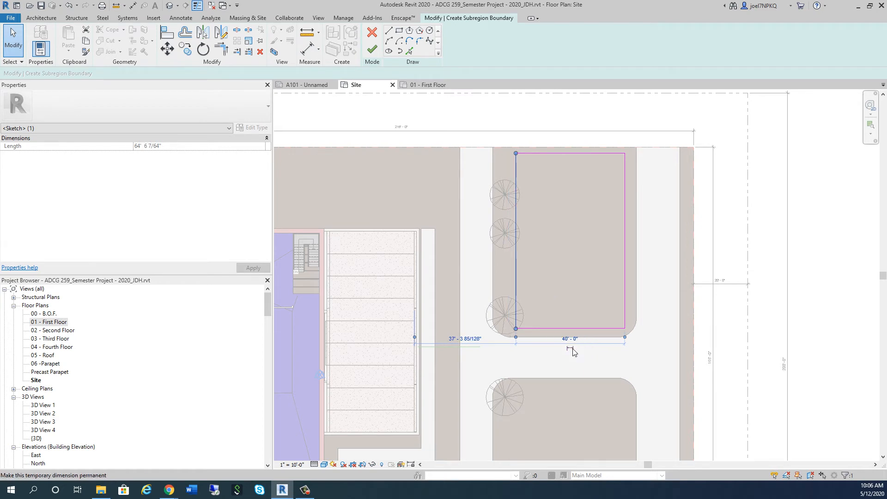
pyautogui.click(576, 353)
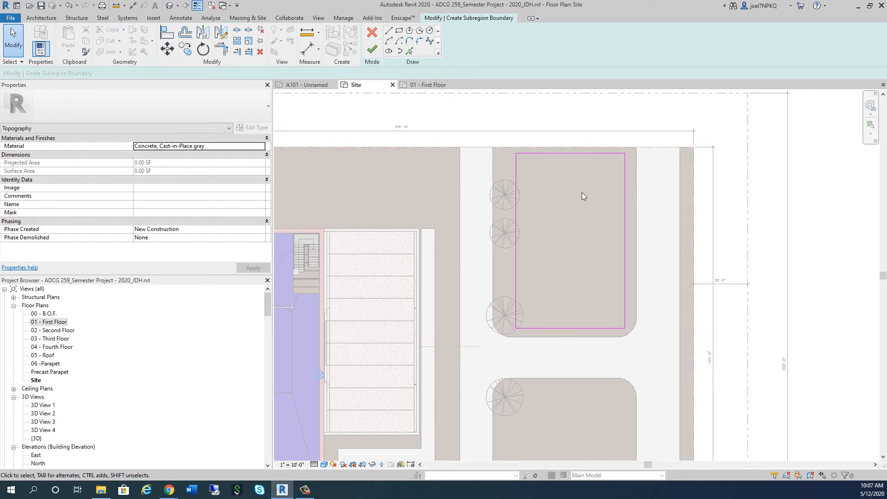
# Align the rectangle's upper edge with the upper edge of the site
pyautogui.press('a')
pyautogui.press('l')
pyautogui.click(568, 153)
pyautogui.press('Escape')
pyautogui.press('Escape')
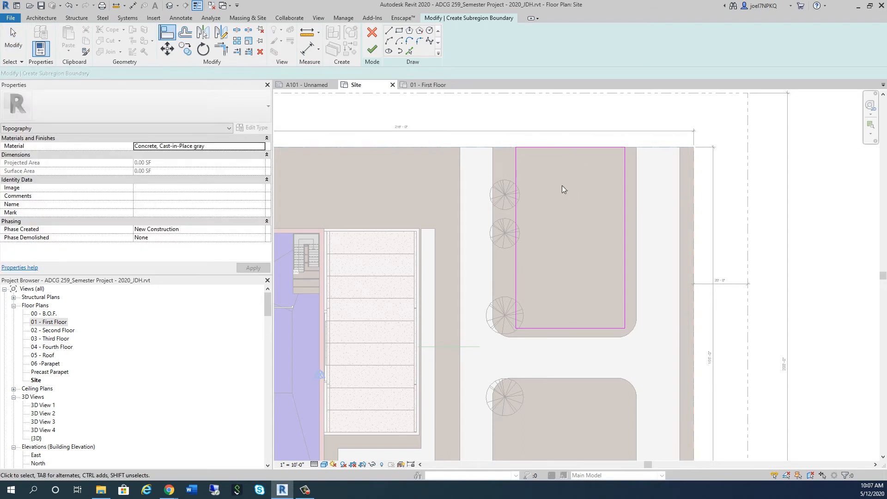
# Draw a 14' vertical line up from the rectangle's lower edge, and a horizontal line from its end to the near concrete strip
pyautogui.scroll(2, 523, 230)
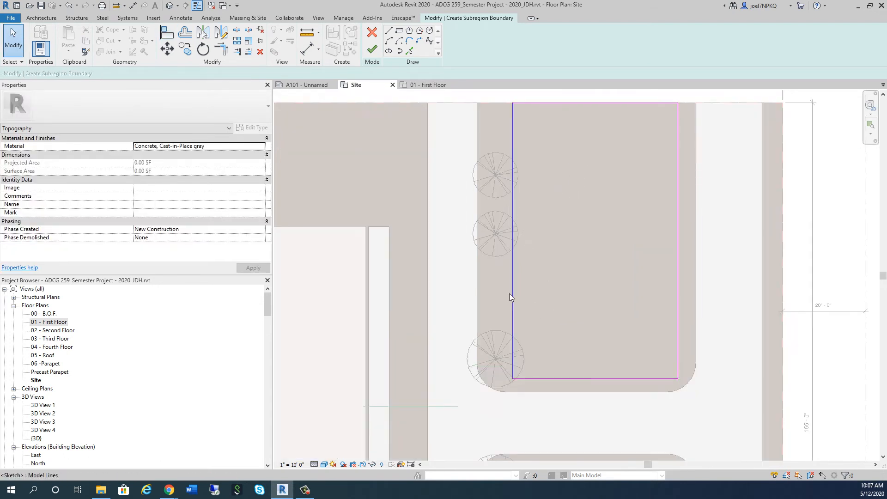
pyautogui.click(389, 31)
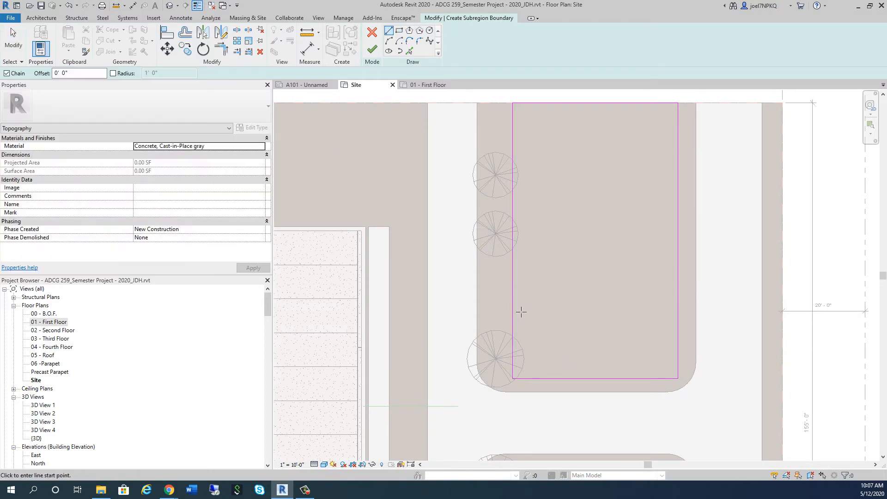
pyautogui.click(533, 379)
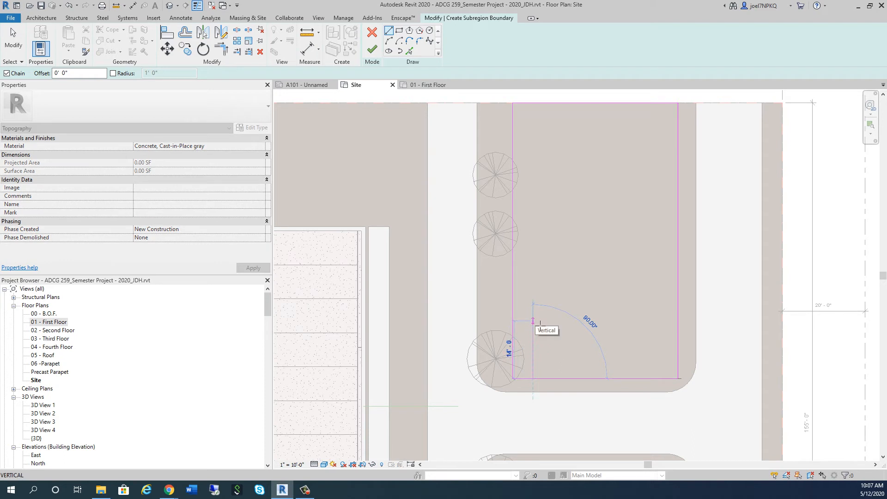
pyautogui.click(533, 321)
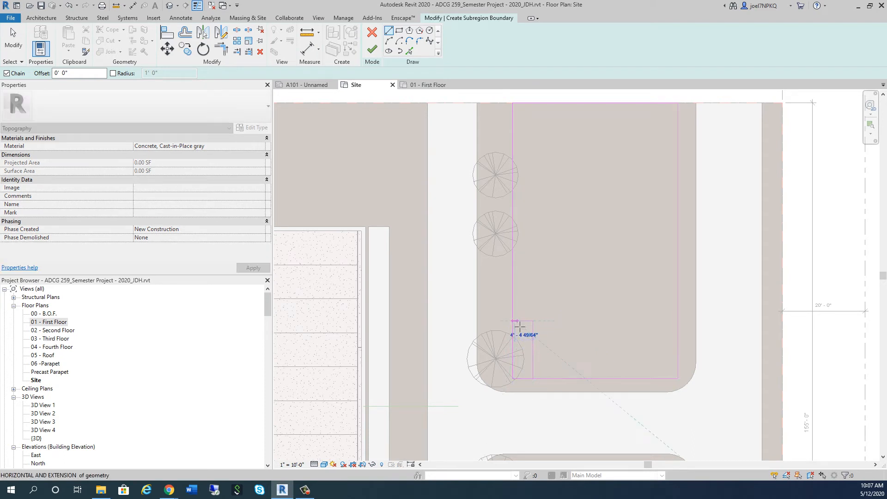
pyautogui.click(478, 320)
pyautogui.press('Escape')
pyautogui.press('Escape')
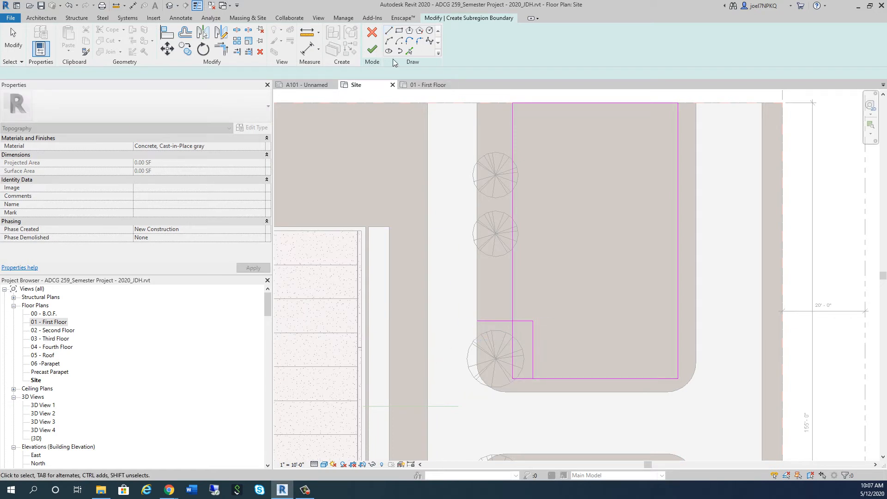
# Offset a copy of the short horizontal line 12' upward and delete the 14' vertical helper line
pyautogui.click(185, 32)
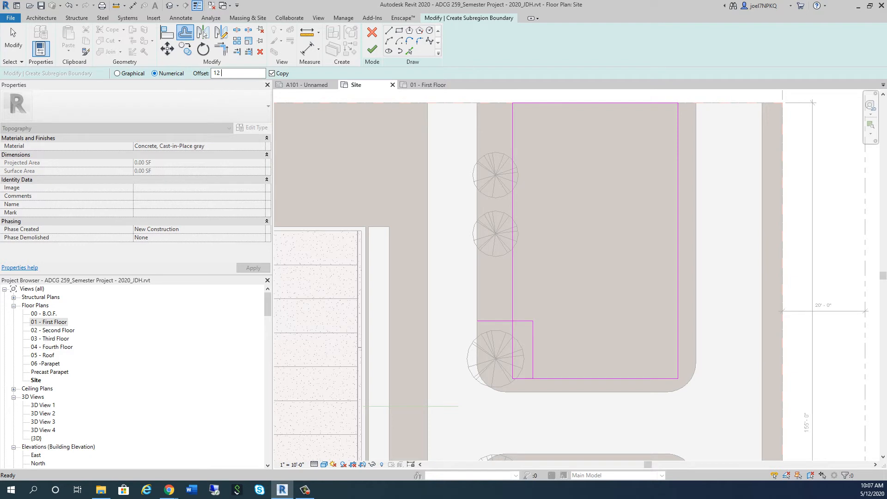
pyautogui.press('Return')
pyautogui.click(544, 298)
pyautogui.press('Escape')
pyautogui.press('Escape')
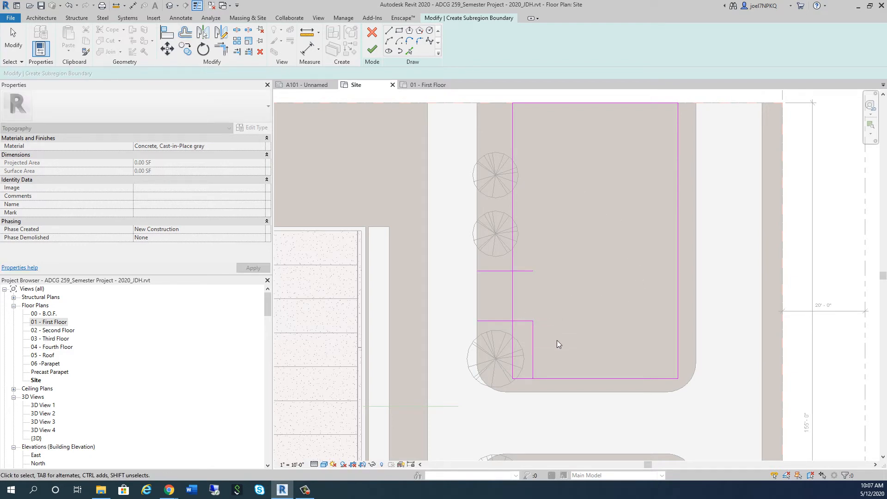
pyautogui.click(533, 345)
pyautogui.press('Delete')
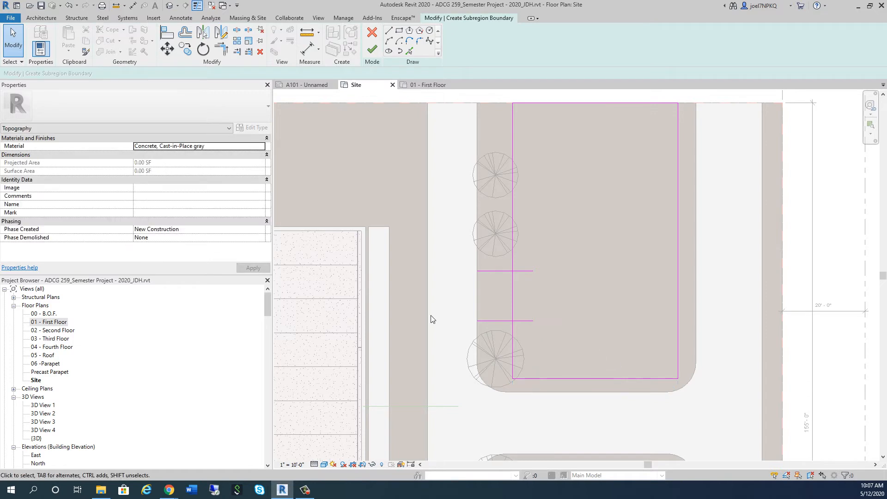
# Split the rectangle's tree-side line between the two short horizontal lines
pyautogui.scroll(1, 519, 340)
pyautogui.scroll(1, 520, 340)
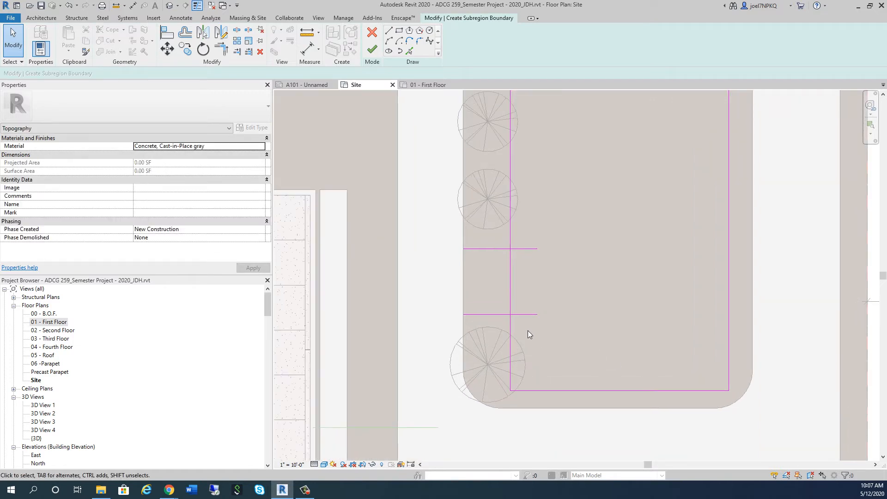
pyautogui.press('s')
pyautogui.press('l')
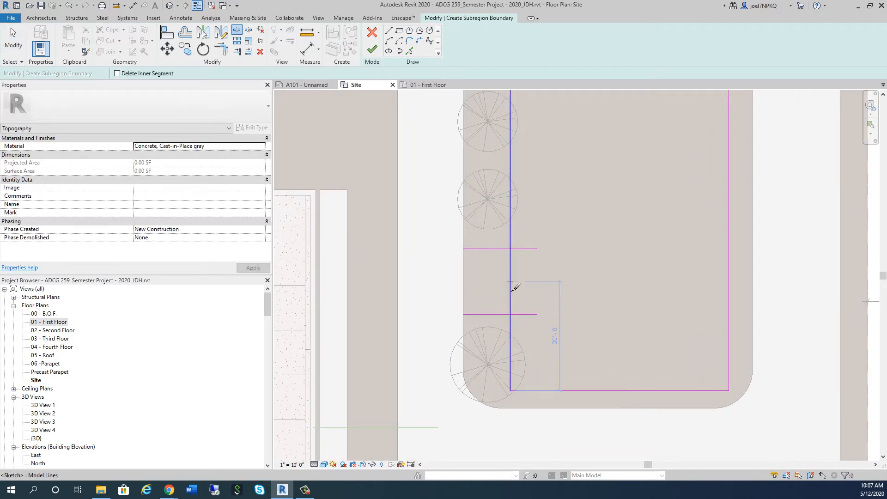
pyautogui.press('Escape')
# Trim both short horizontal lines to the split tree-side line, leaving an entrance opening between them
pyautogui.press('t')
pyautogui.press('r')
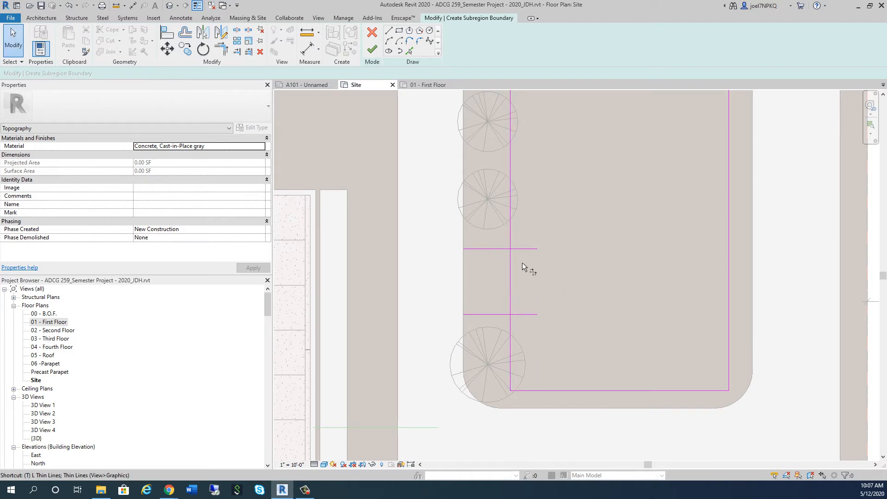
pyautogui.click(495, 247)
pyautogui.click(511, 242)
pyautogui.click(473, 314)
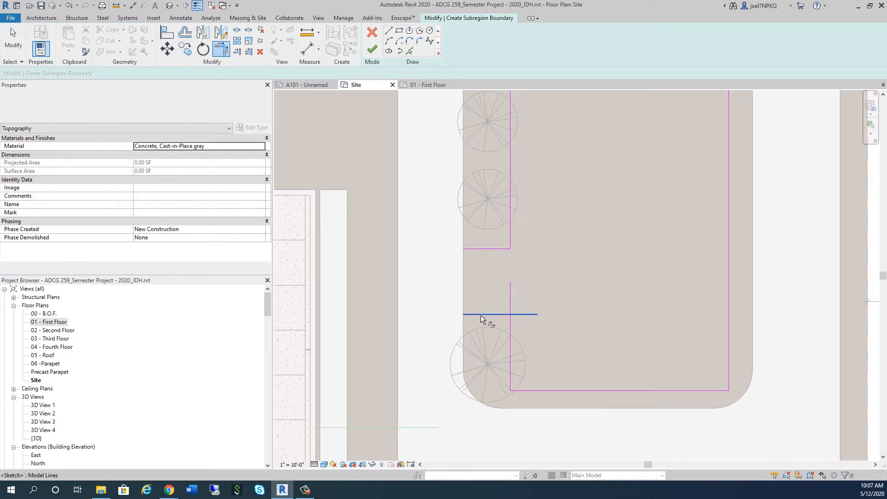
pyautogui.click(511, 323)
pyautogui.press('Escape')
pyautogui.scroll(-3, 553, 335)
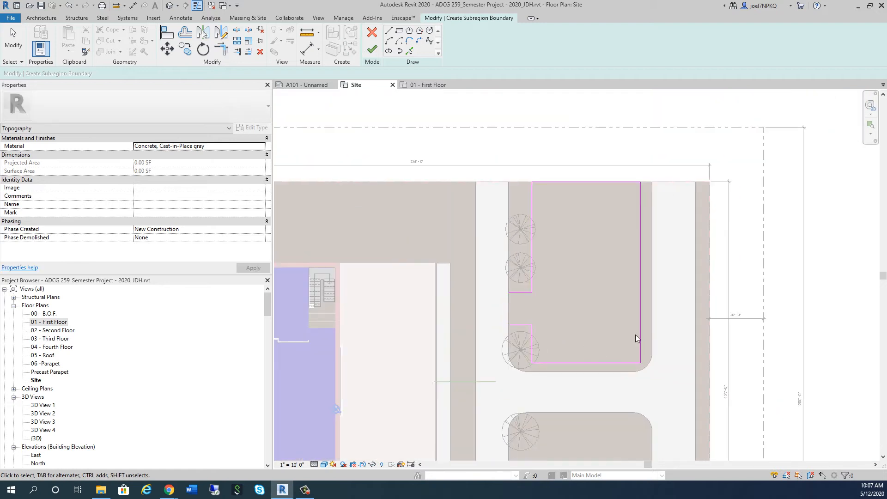
# Try to finish the boundary, and draw a line along the near concrete strip across the open end of the entrance
pyautogui.click(372, 49)
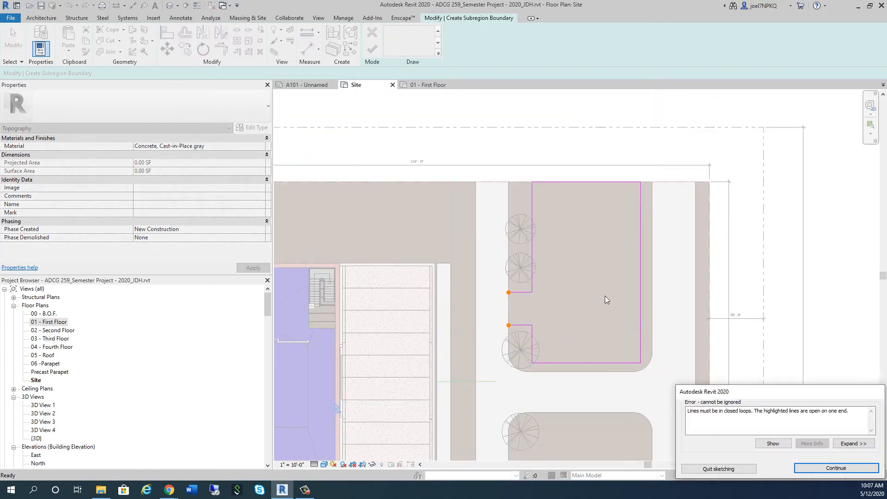
pyautogui.click(835, 468)
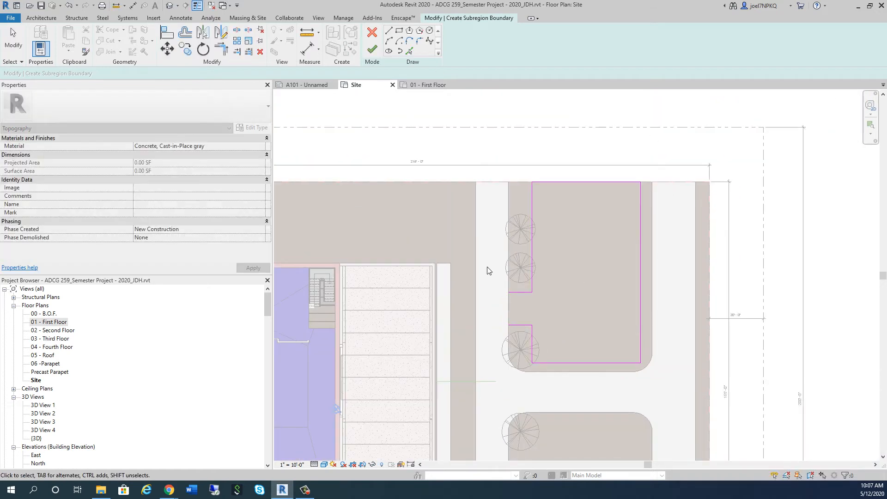
pyautogui.click(388, 31)
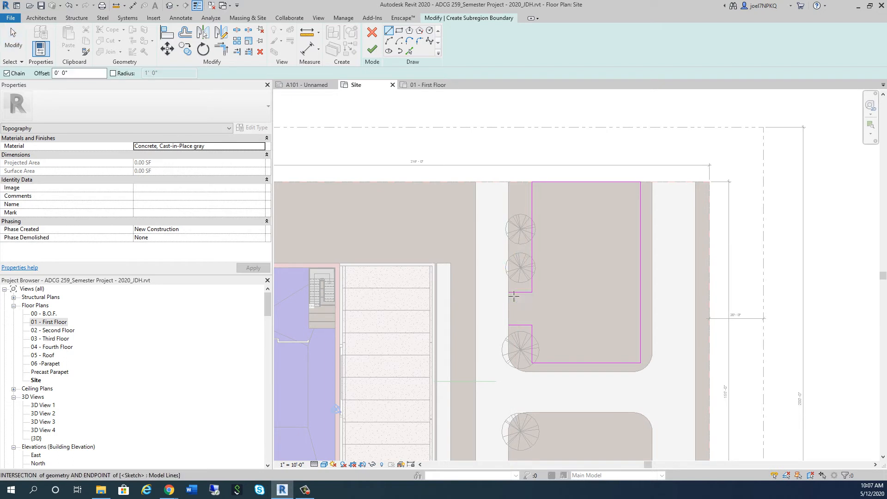
pyautogui.click(508, 292)
pyautogui.click(509, 326)
pyautogui.press('Escape')
pyautogui.press('Escape')
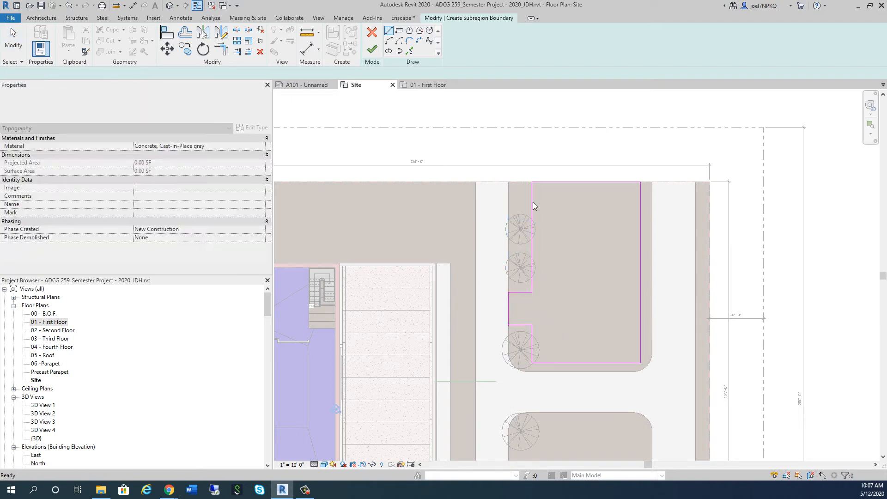
# Trim the closing line to the lower entrance line and finish the parking-area subregion boundary
pyautogui.click(373, 50)
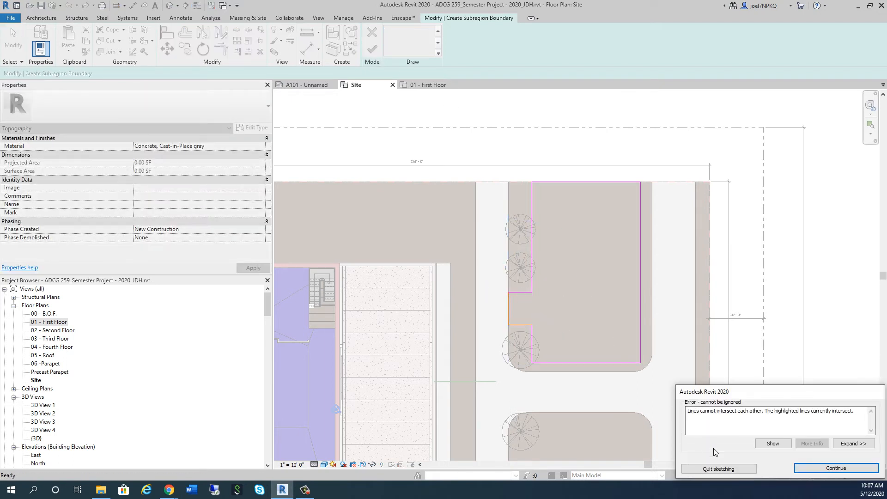
pyautogui.click(823, 471)
pyautogui.scroll(5, 508, 327)
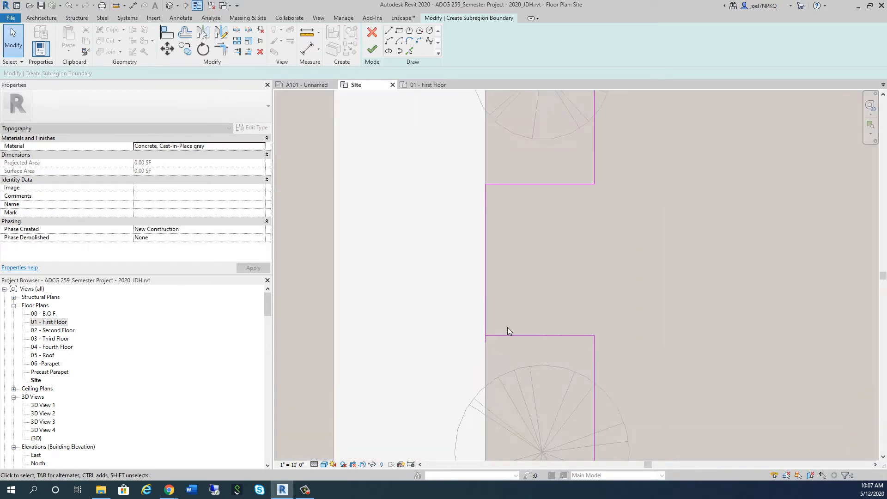
pyautogui.press('t')
pyautogui.press('r')
pyautogui.click(494, 340)
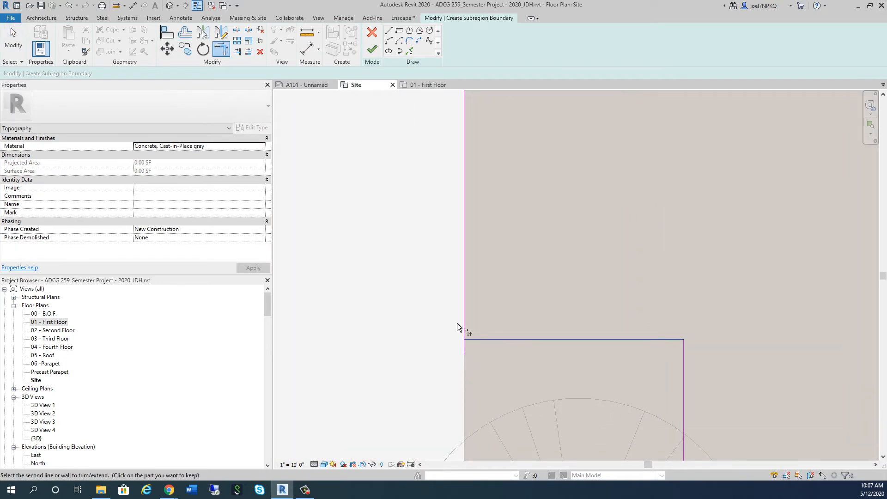
pyautogui.click(464, 323)
pyautogui.click(372, 51)
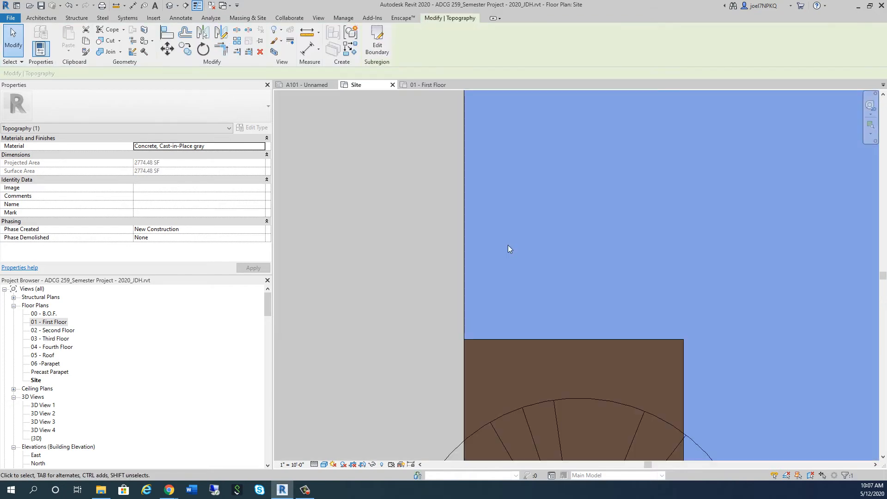
# Try to mirror the parking-area subregion about the green reference line between the building and the concrete strip
pyautogui.scroll(-4, 513, 259)
pyautogui.scroll(-3, 514, 265)
pyautogui.click(604, 316)
pyautogui.click(599, 313)
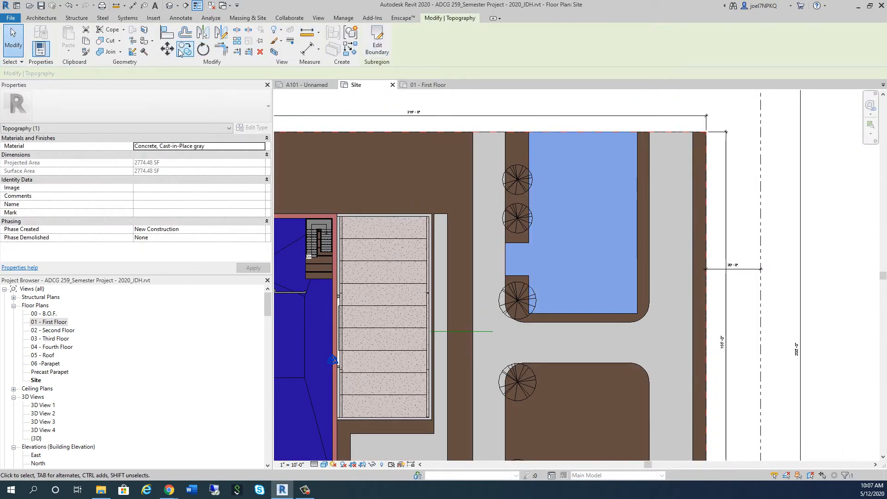
pyautogui.click(203, 33)
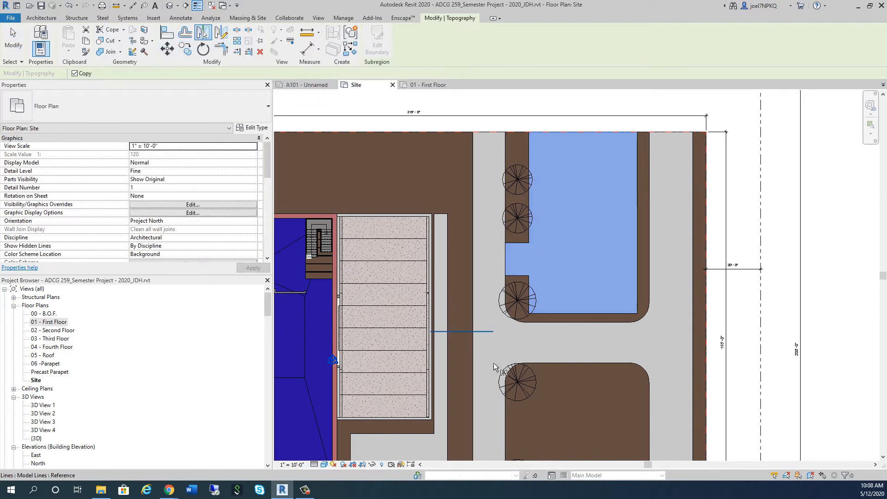
pyautogui.click(494, 362)
pyautogui.scroll(-3, 570, 191)
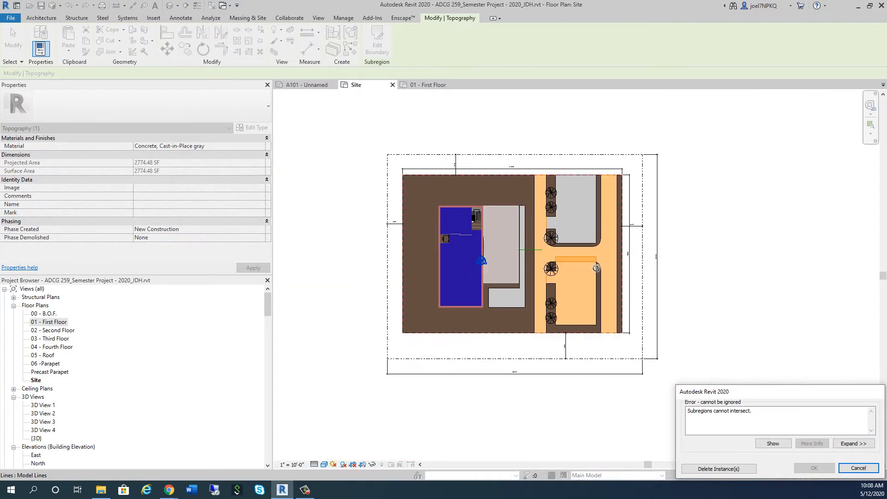
pyautogui.scroll(1, 632, 303)
pyautogui.click(858, 468)
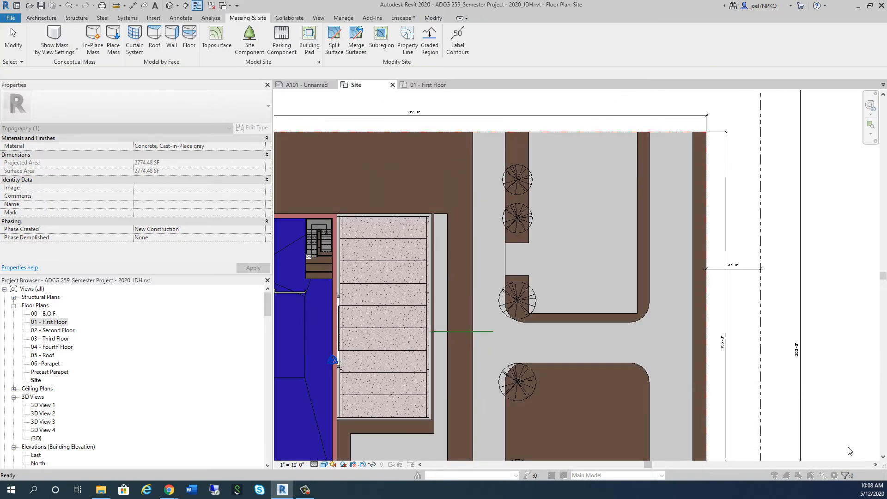
pyautogui.scroll(-3, 485, 226)
pyautogui.click(552, 279)
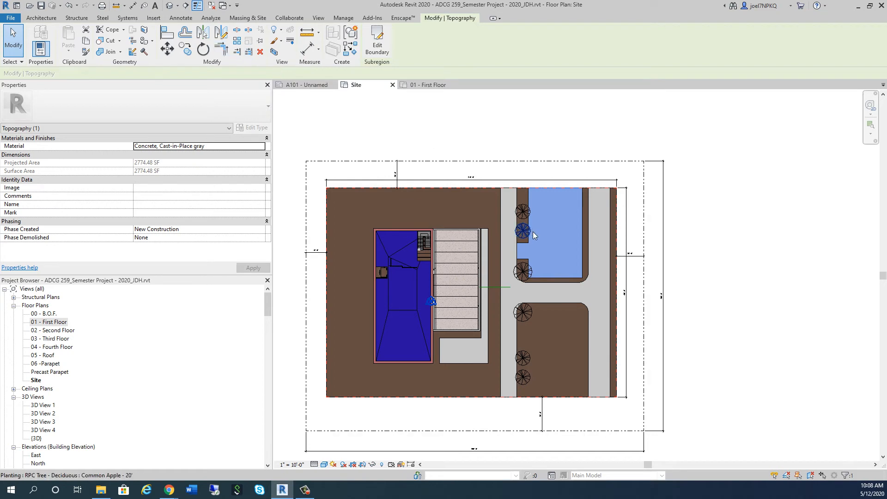
pyautogui.press('Escape')
pyautogui.scroll(5, 536, 292)
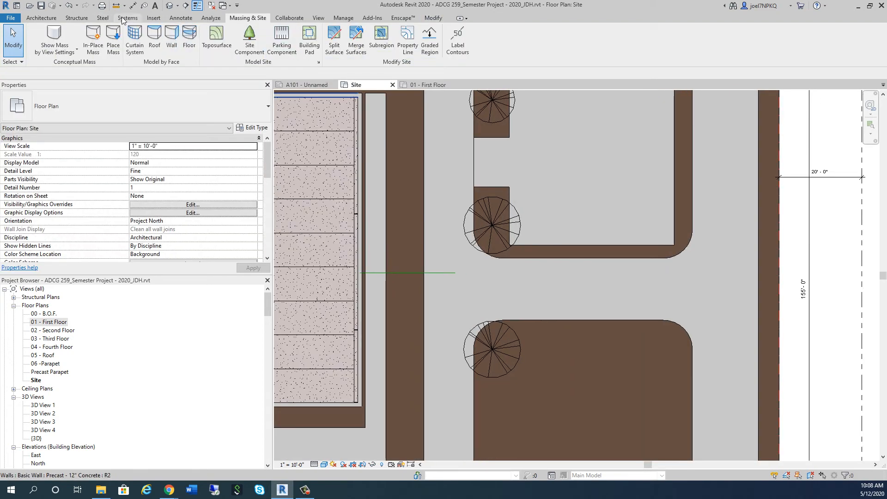
pyautogui.click(180, 18)
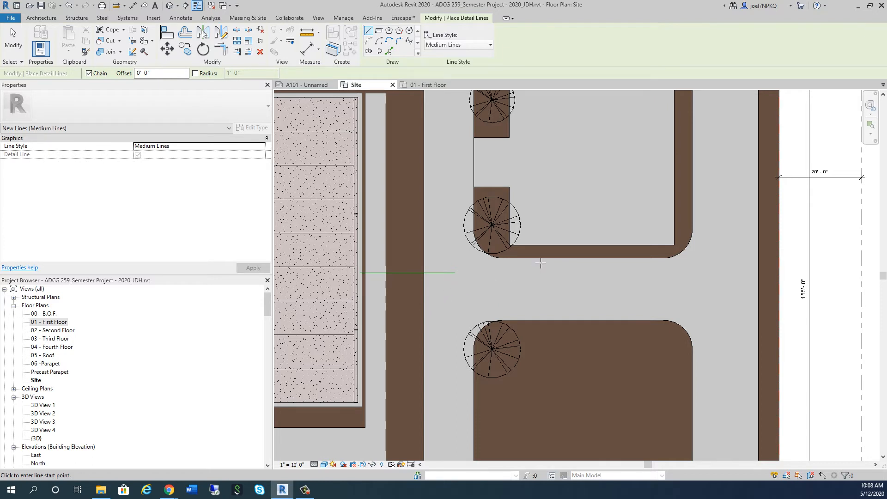
pyautogui.scroll(-3, 482, 240)
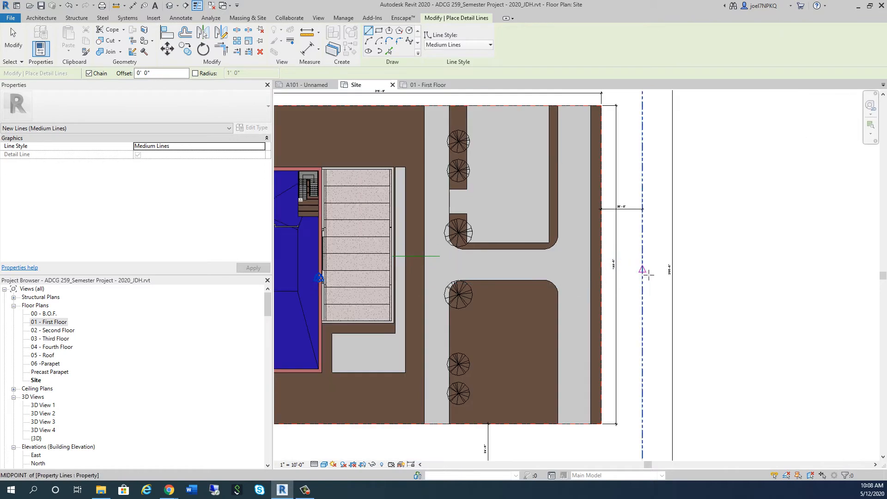
pyautogui.press('Escape')
# Mirror the parking-area subregion across the concrete cross drive about a drawn horizontal axis, keeping the original
pyautogui.click(534, 242)
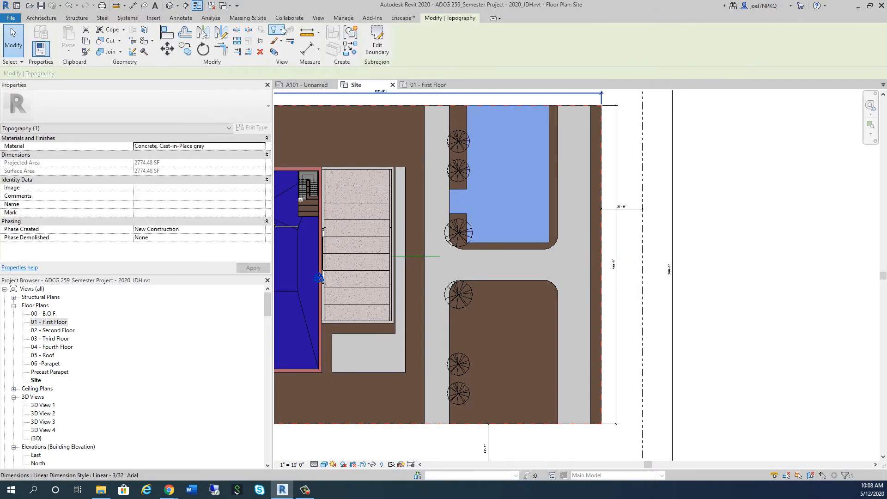
pyautogui.click(224, 33)
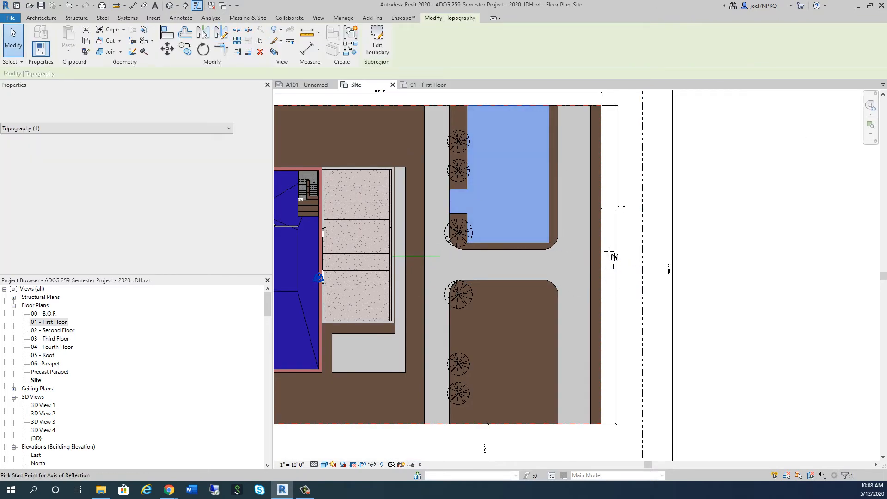
pyautogui.press('Escape')
pyautogui.press('Escape')
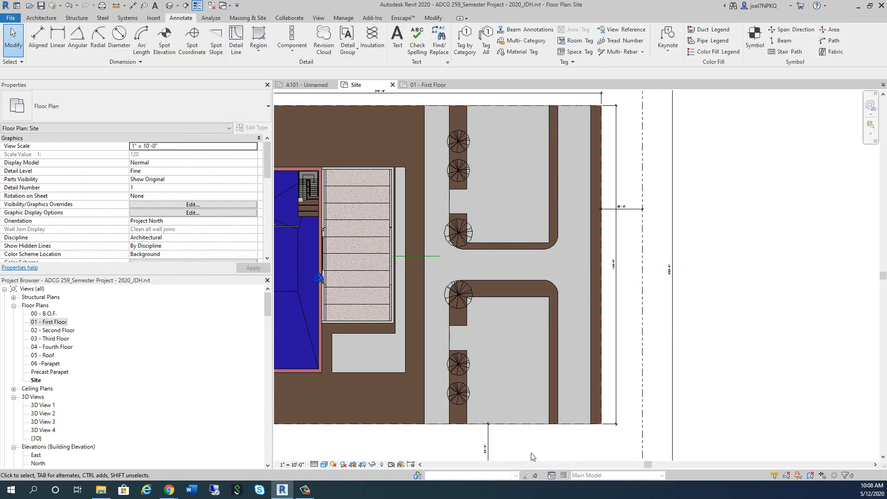
# Edit the mirrored subregion's boundary and nudge its line nearest the cross drive to 17'-4" from the entrance line
pyautogui.scroll(2, 531, 456)
pyautogui.scroll(2, 485, 245)
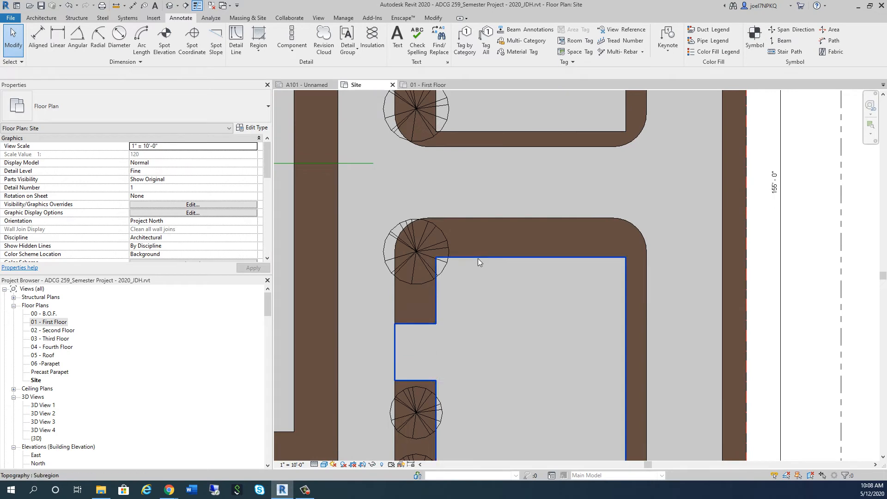
pyautogui.click(478, 258)
pyautogui.click(377, 45)
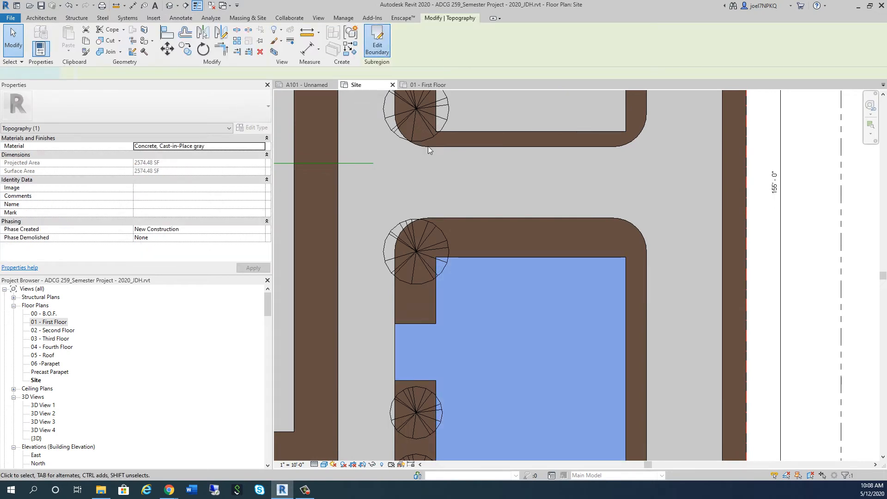
pyautogui.click(504, 257)
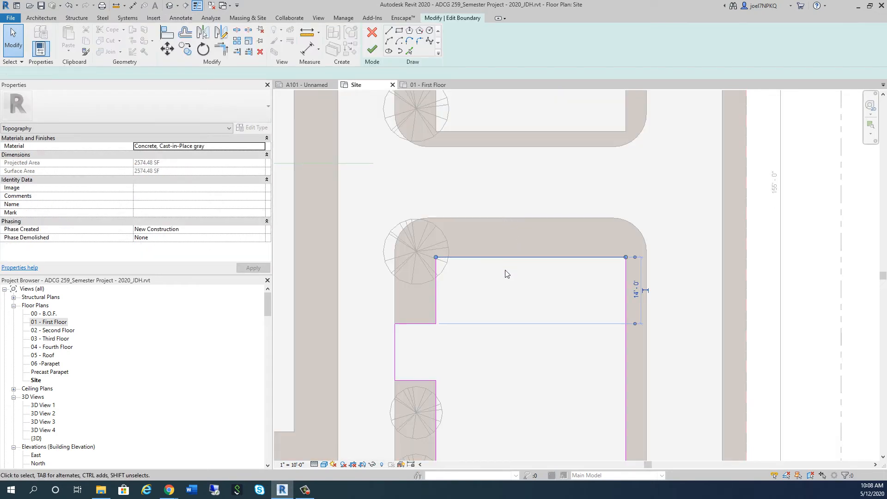
pyautogui.hotkey('shift', 'Up')
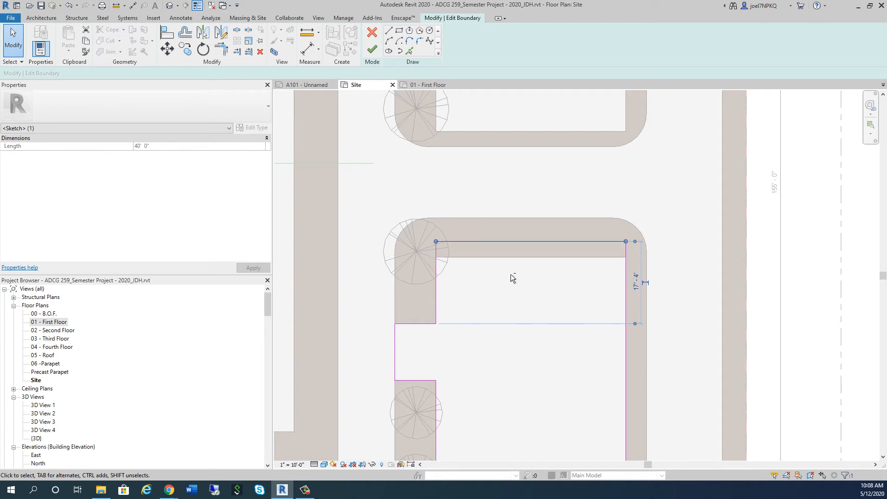
pyautogui.click(508, 283)
# Draw a vertical guide line about 5'-6" long from the cross drive's edge past the nudged boundary line
pyautogui.click(388, 31)
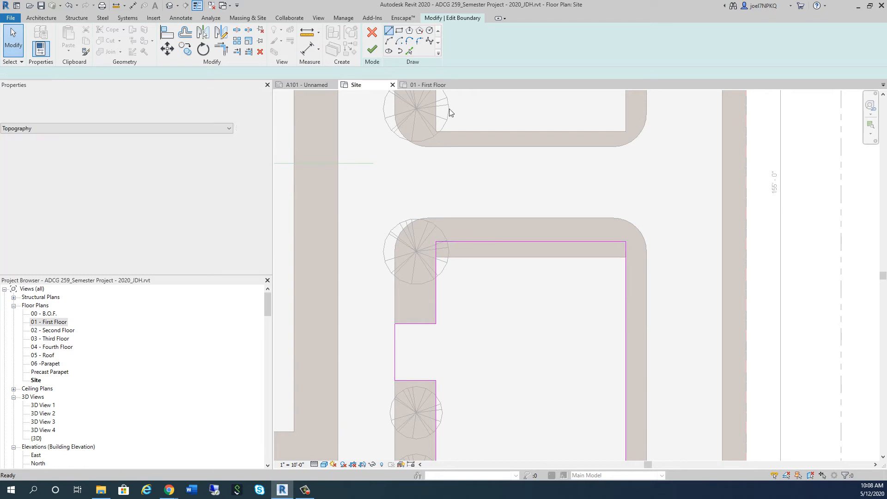
pyautogui.click(503, 217)
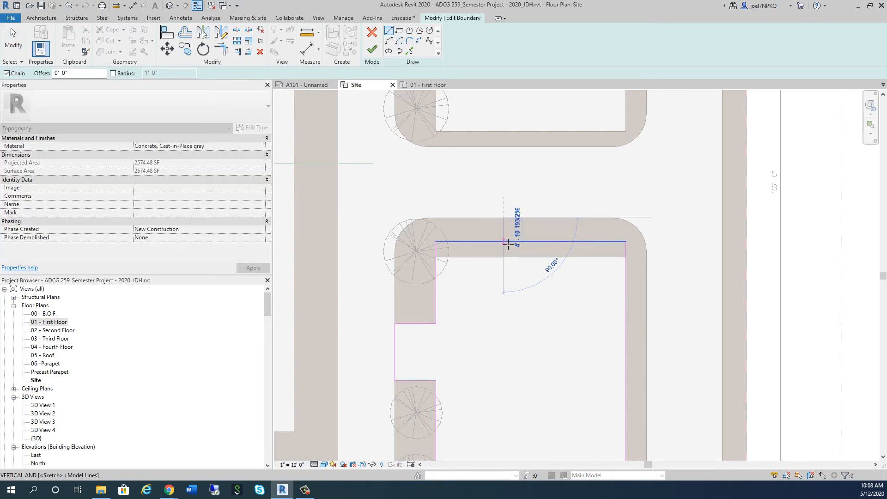
pyautogui.scroll(4, 508, 242)
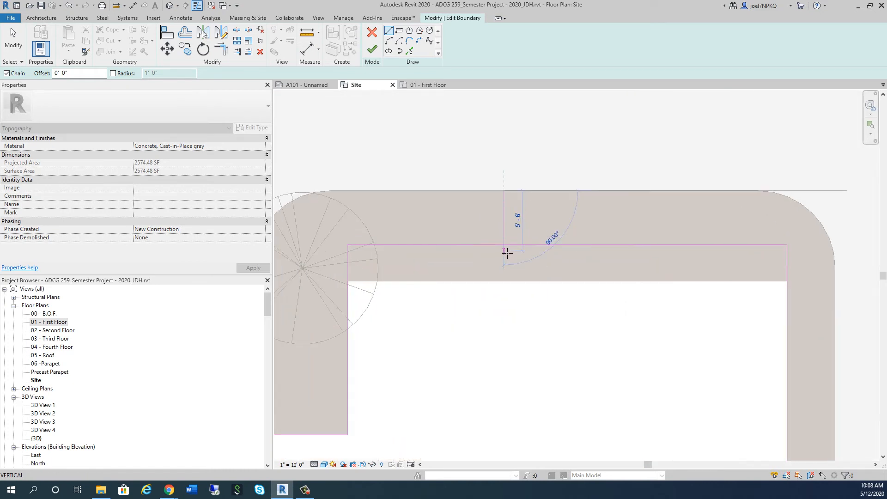
pyautogui.click(507, 252)
pyautogui.press('Escape')
pyautogui.press('Escape')
# Move the mirrored subregion's boundary line nearest the cross drive to the end of the vertical guide line
pyautogui.scroll(5, 503, 244)
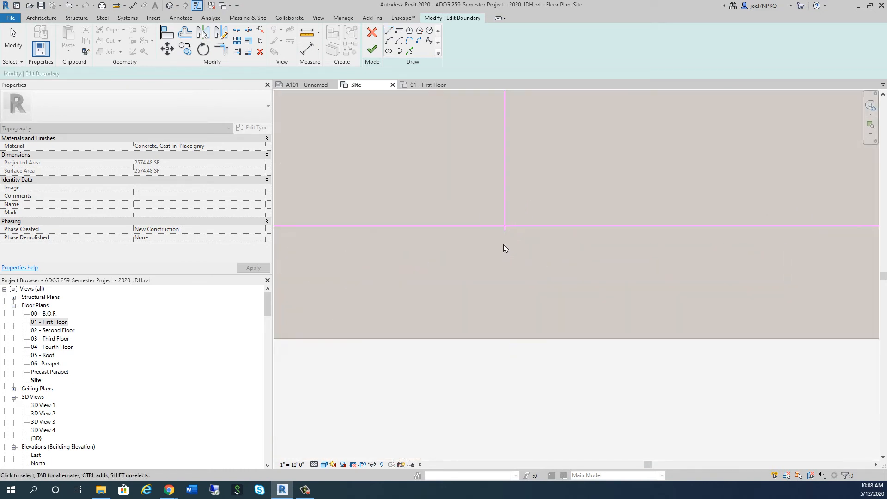
pyautogui.click(526, 214)
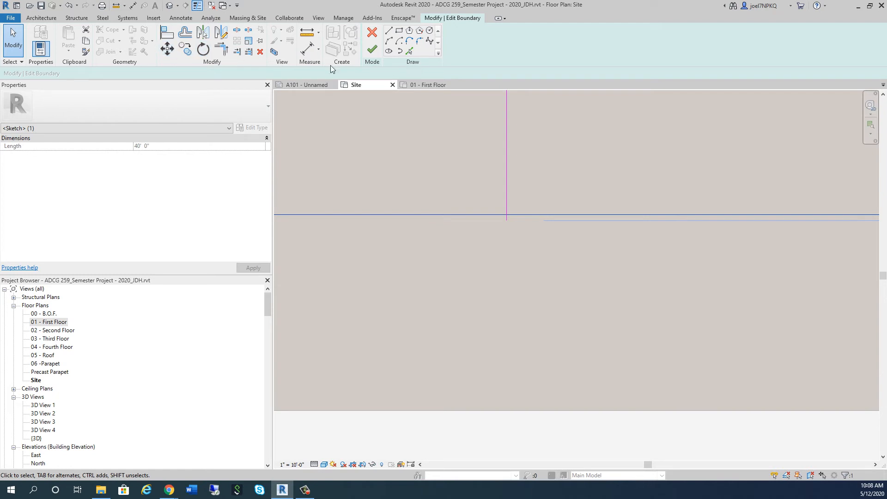
pyautogui.click(167, 49)
pyautogui.click(507, 214)
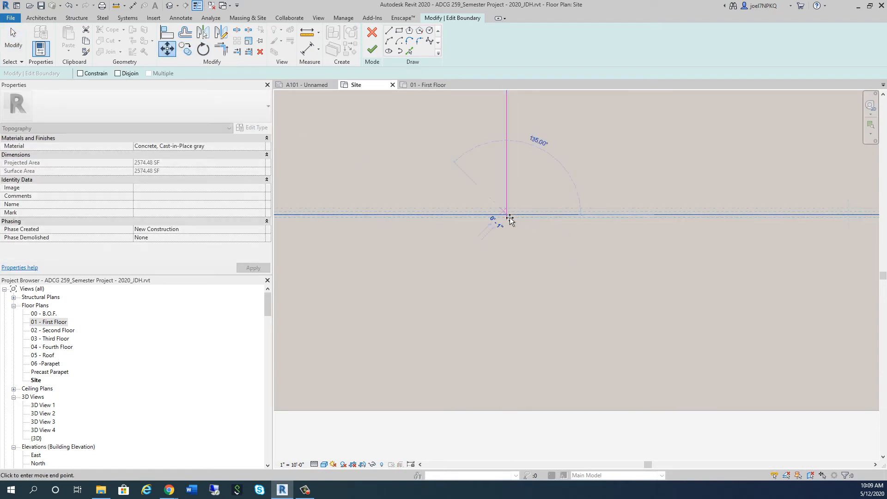
pyautogui.click(512, 222)
# Delete the vertical guide line and finish the mirrored subregion's boundary
pyautogui.scroll(-5, 493, 258)
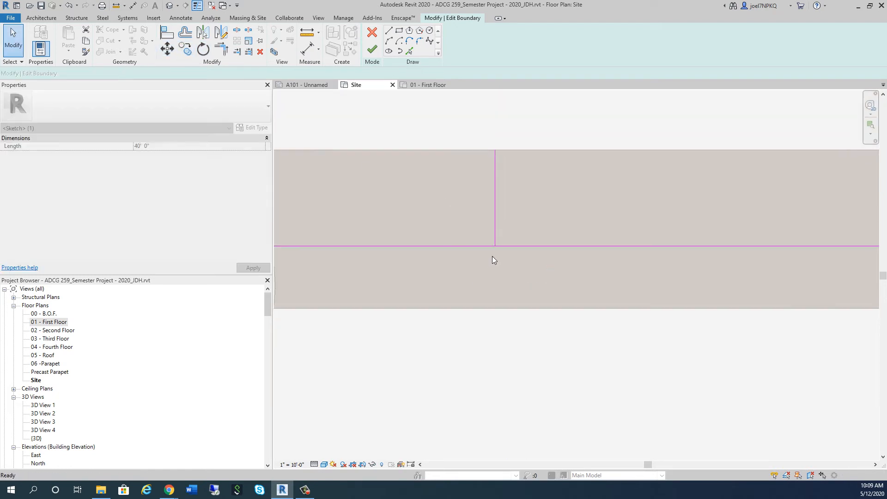
pyautogui.press('Delete')
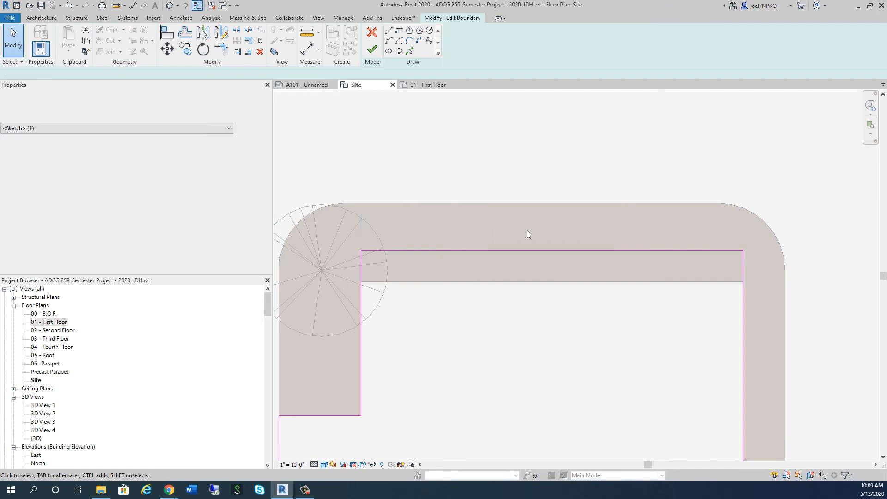
pyautogui.scroll(-4, 525, 229)
pyautogui.click(372, 49)
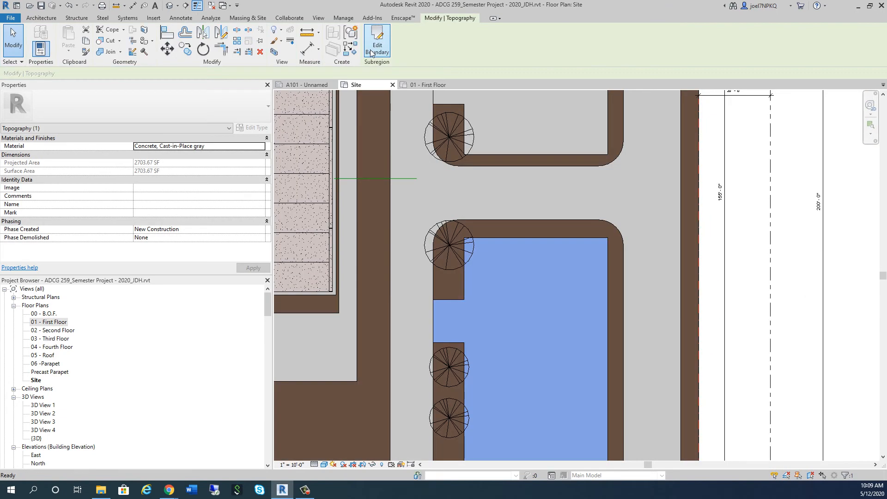
# Open the default 3D view and examine both parking areas, entrances and trees from the front and from above
pyautogui.scroll(-5, 601, 329)
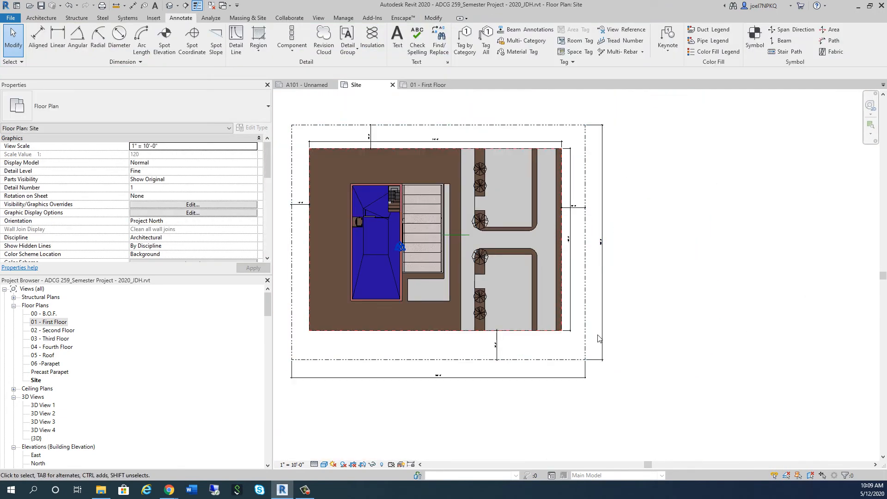
pyautogui.scroll(2, 533, 235)
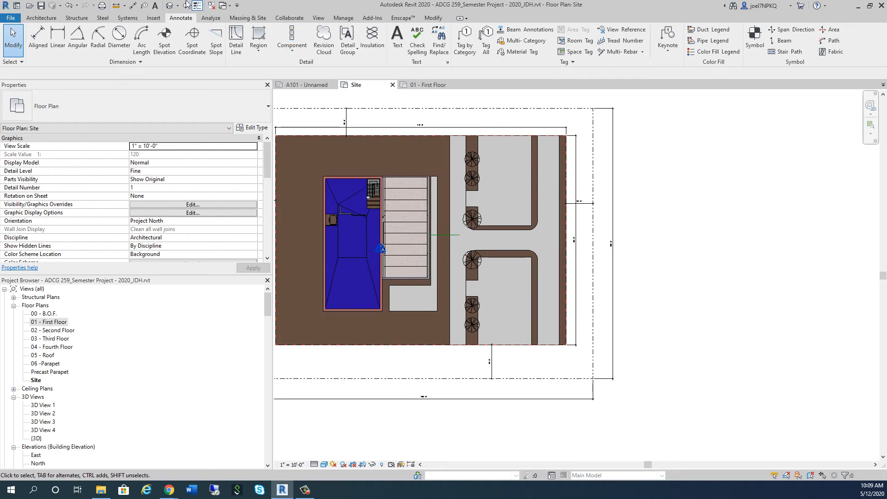
pyautogui.click(169, 6)
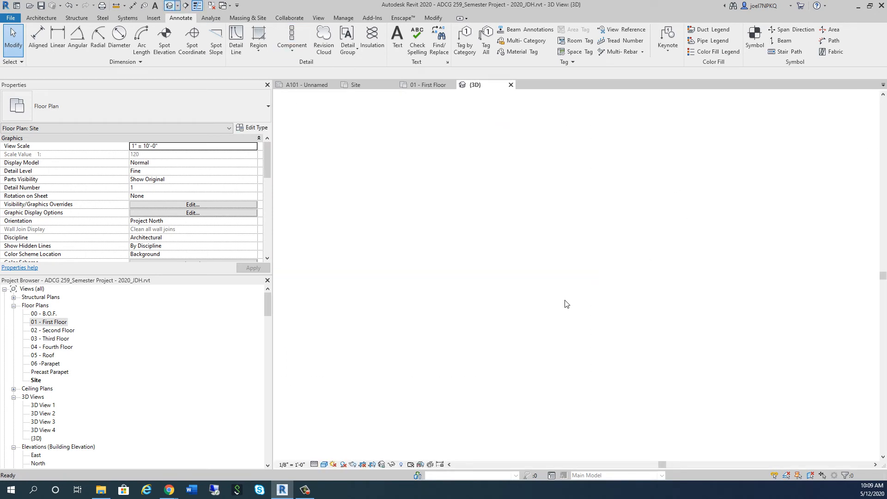
pyautogui.keyDown('shift'); pyautogui.moveTo(695, 414); pyautogui.dragTo(535, 303, button='middle'); pyautogui.keyUp('shift')
pyautogui.scroll(5, 667, 412)
pyautogui.scroll(-5, 668, 411)
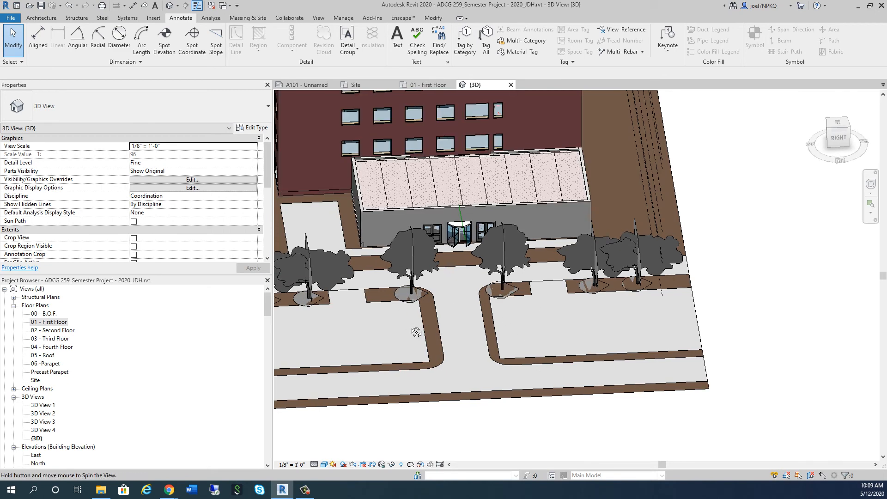
pyautogui.keyDown('shift'); pyautogui.moveTo(416, 332); pyautogui.dragTo(580, 414, button='middle'); pyautogui.keyUp('shift')
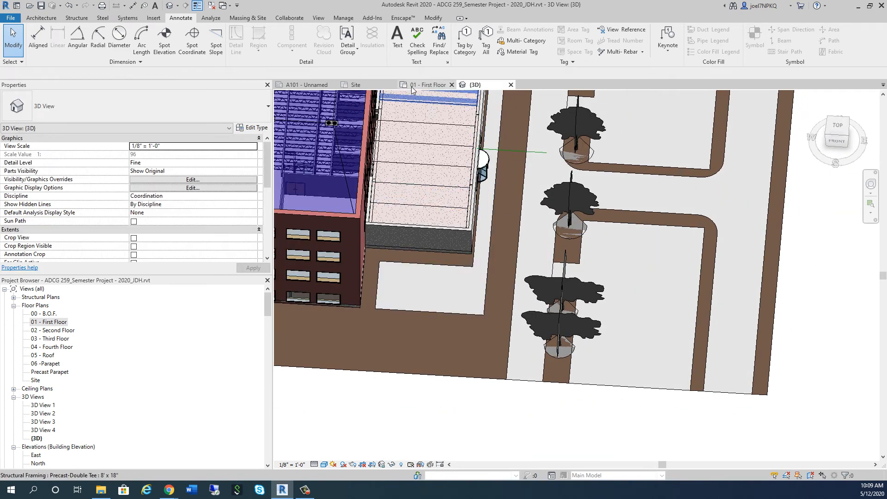
# Return to the Site floor plan around the cross drive between the two parking areas
pyautogui.click(356, 85)
pyautogui.scroll(3, 489, 251)
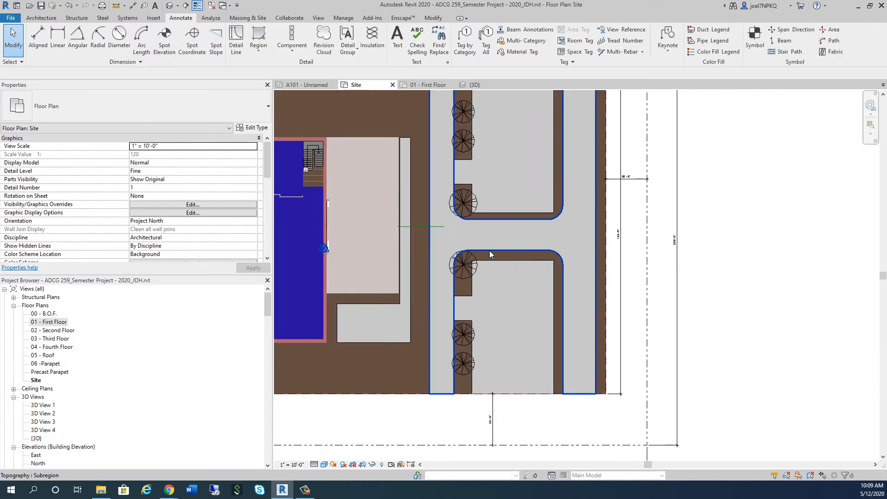
pyautogui.click(247, 18)
pyautogui.click(277, 39)
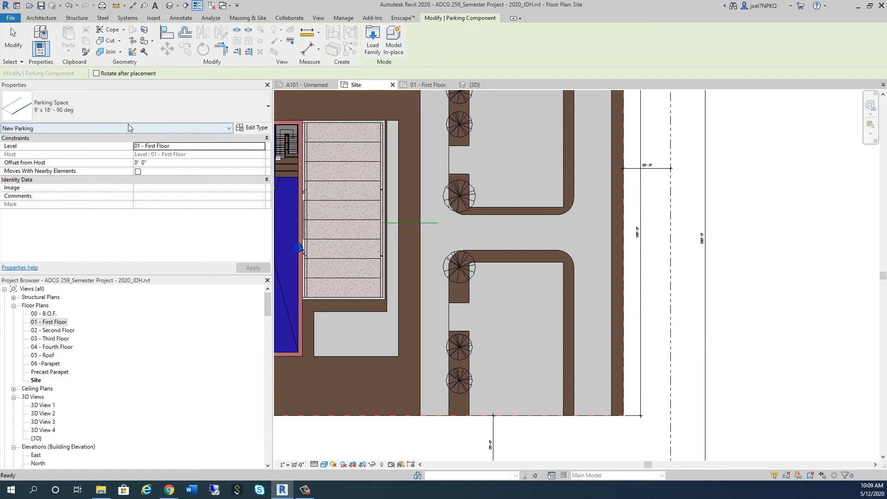
pyautogui.click(234, 120)
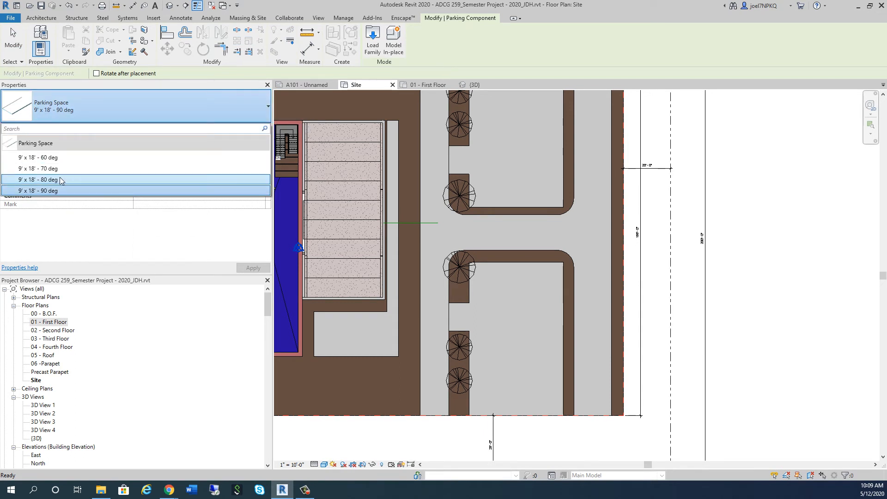
pyautogui.click(65, 157)
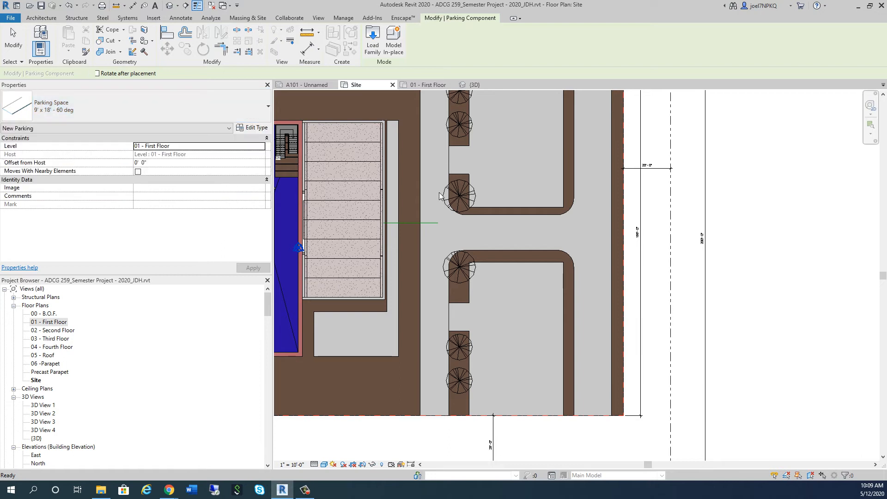
pyautogui.moveTo(522, 174); pyautogui.dragTo(516, 260, button='middle')
pyautogui.scroll(1, 516, 261)
pyautogui.press('space')
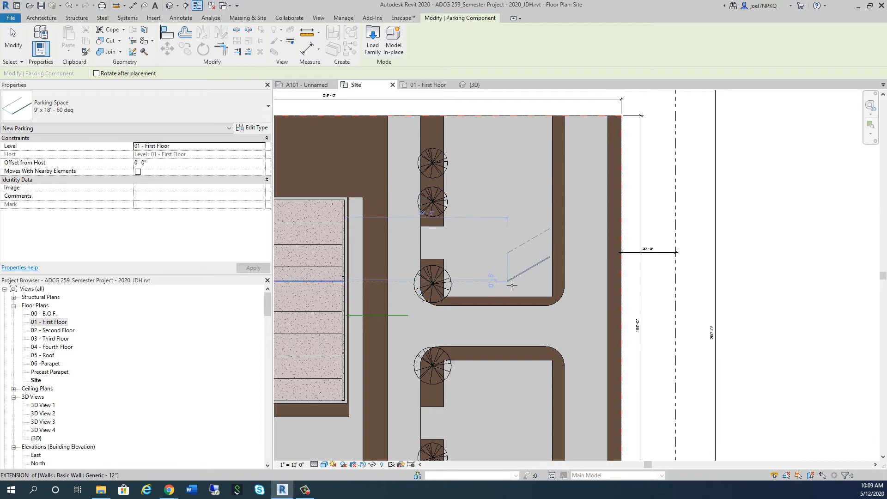
pyautogui.scroll(-3, 517, 231)
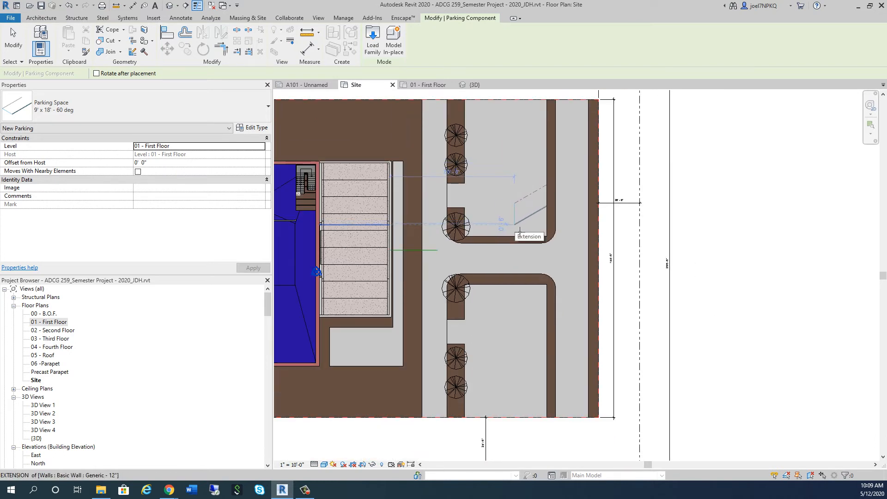
pyautogui.scroll(2, 518, 233)
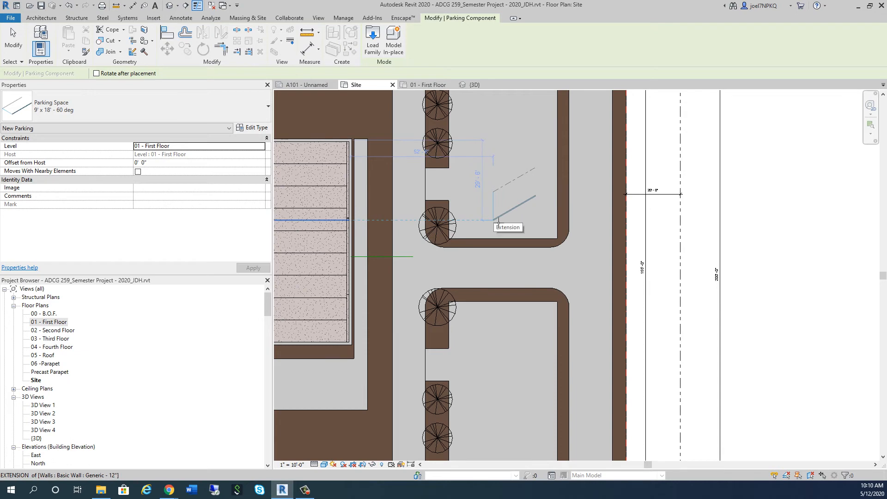
pyautogui.press('Escape')
pyautogui.press('Escape')
# Examine the overall Site plan with its building, drives, trees and both parking areas
pyautogui.scroll(-5, 493, 218)
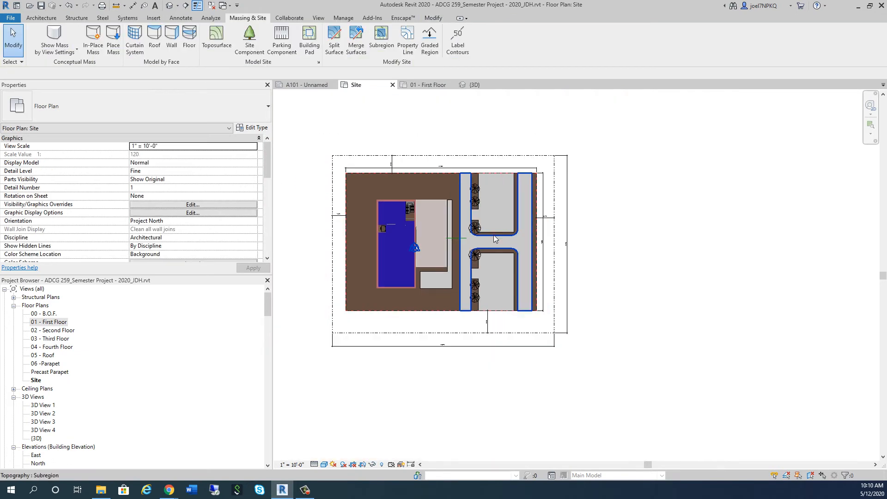
pyautogui.scroll(3, 588, 272)
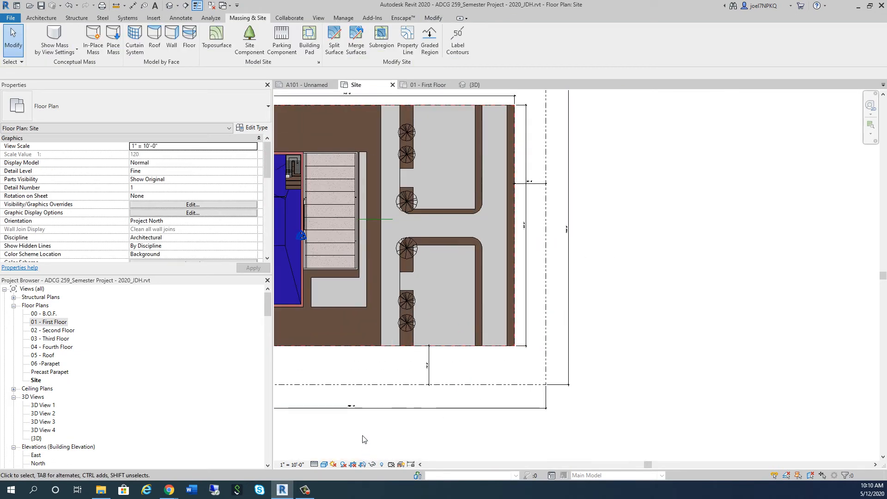
pyautogui.scroll(4, 363, 439)
pyautogui.scroll(-6, 355, 366)
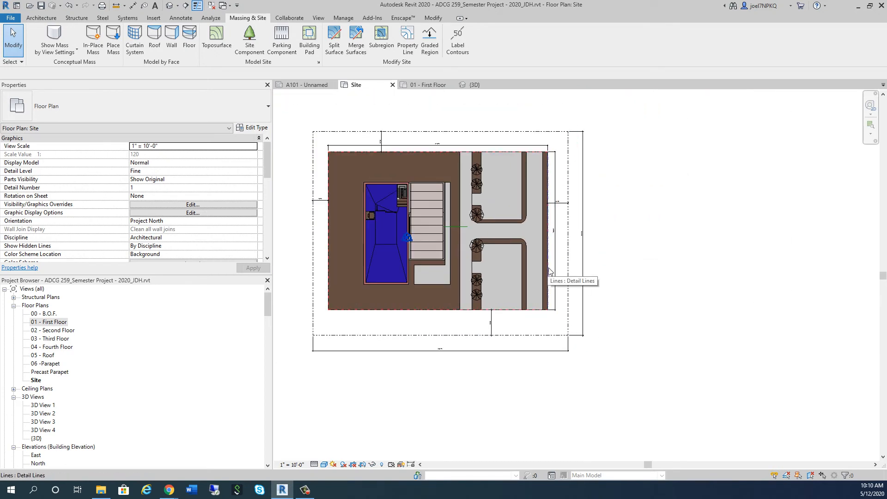
pyautogui.scroll(3, 554, 279)
pyautogui.scroll(-2, 584, 255)
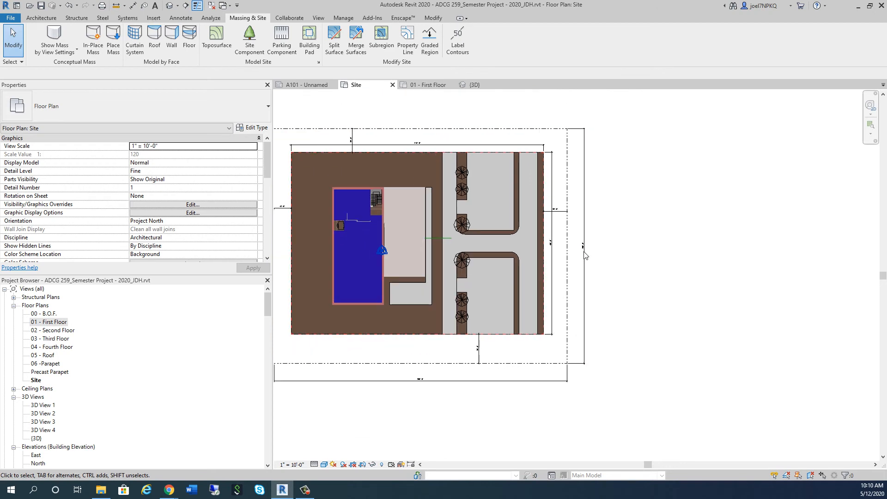
pyautogui.scroll(3, 494, 220)
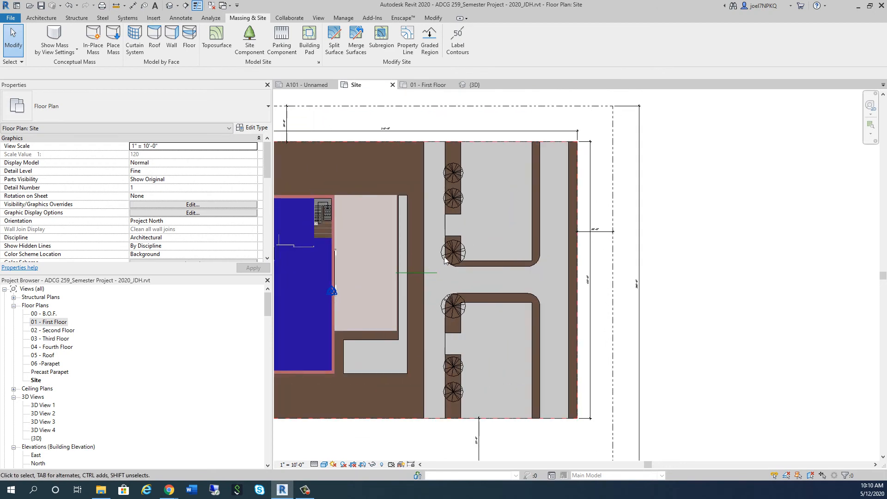
pyautogui.scroll(2, 476, 373)
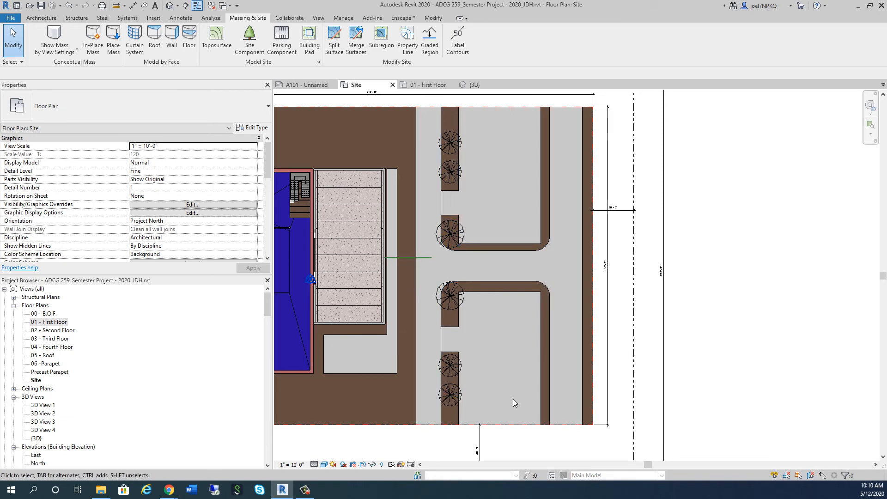
pyautogui.scroll(-1, 574, 386)
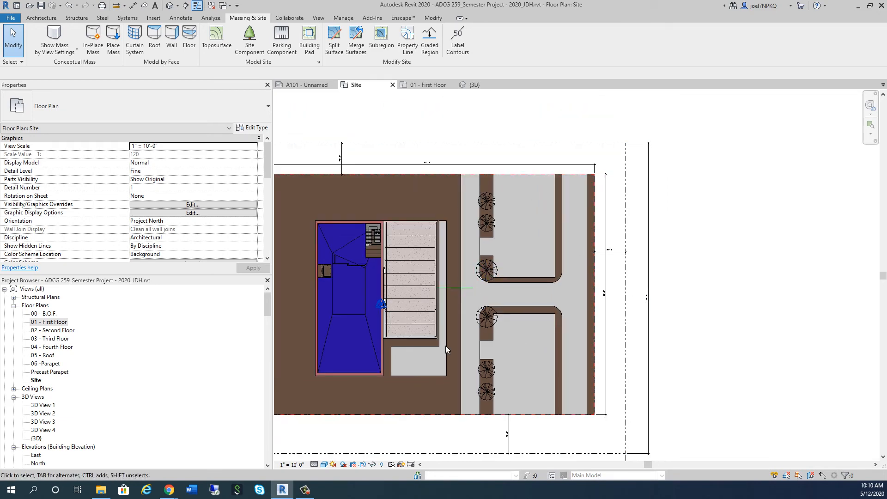
pyautogui.scroll(1, 540, 255)
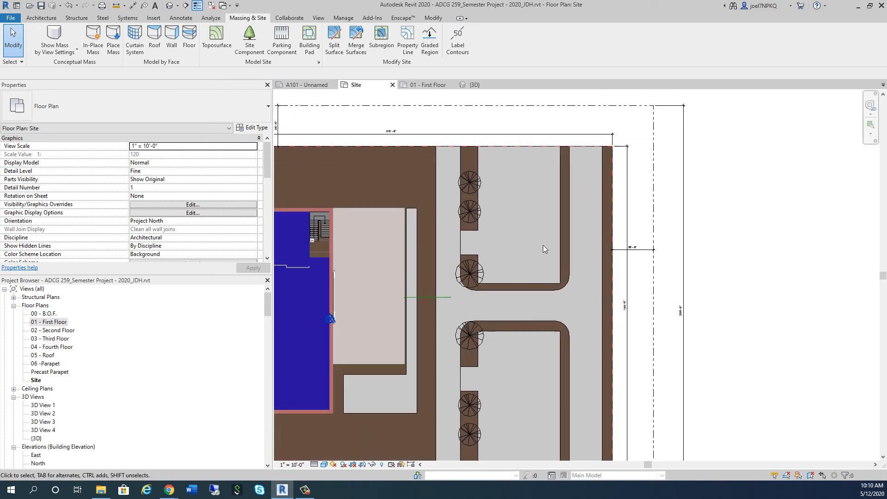
pyautogui.scroll(-1, 543, 245)
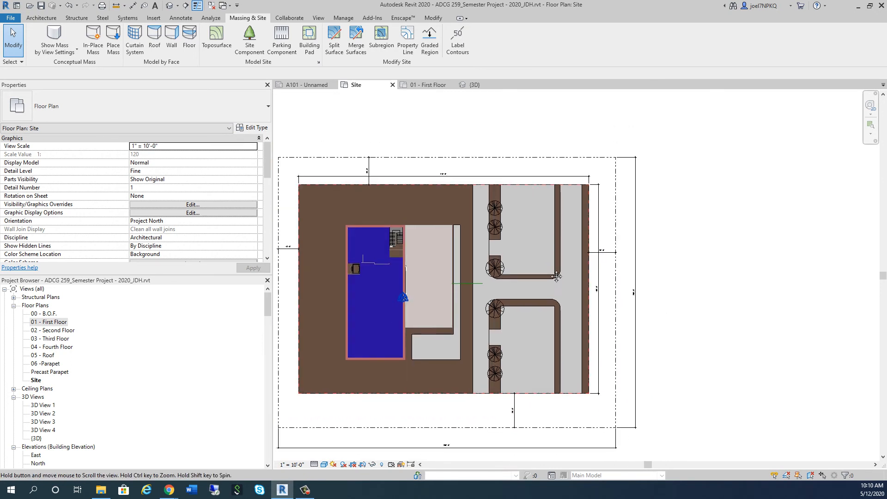
pyautogui.moveTo(556, 276); pyautogui.dragTo(567, 324, button='middle')
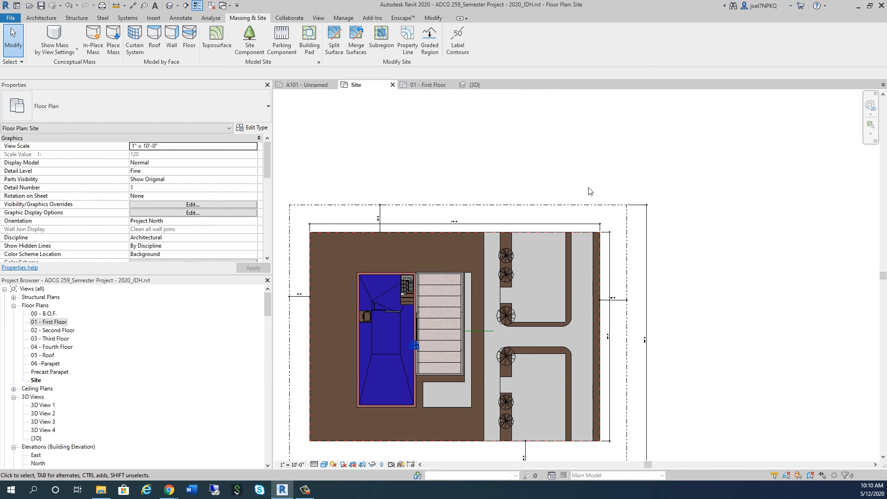
pyautogui.scroll(-3, 567, 150)
pyautogui.scroll(5, 590, 278)
pyautogui.scroll(-2, 591, 358)
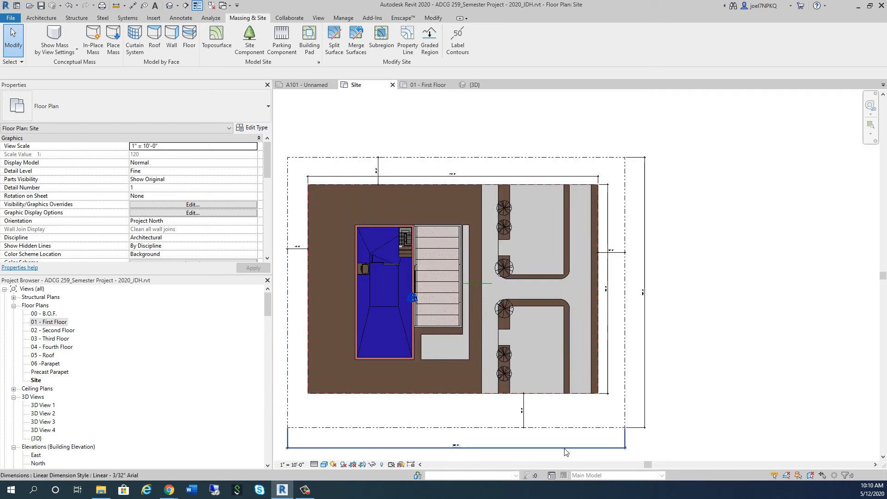
# Inspect the site's property-line dimensions and the green model line between the low building and the drive
pyautogui.scroll(1, 638, 449)
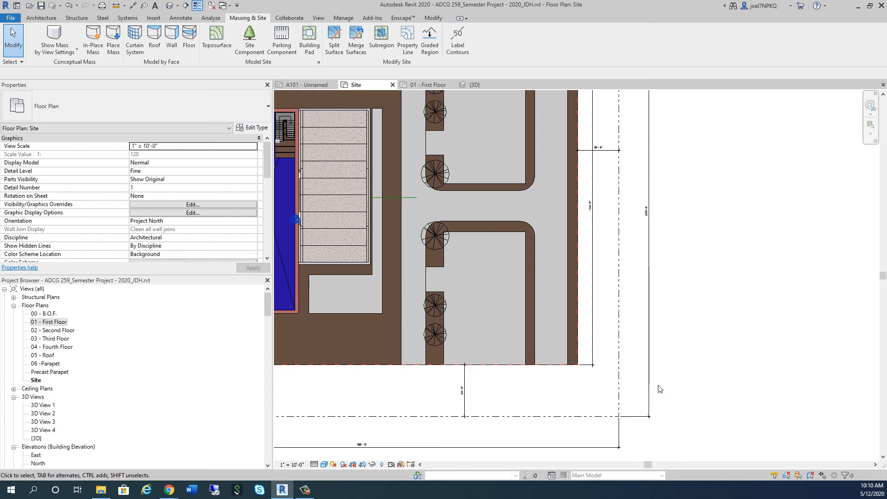
pyautogui.scroll(-2, 632, 265)
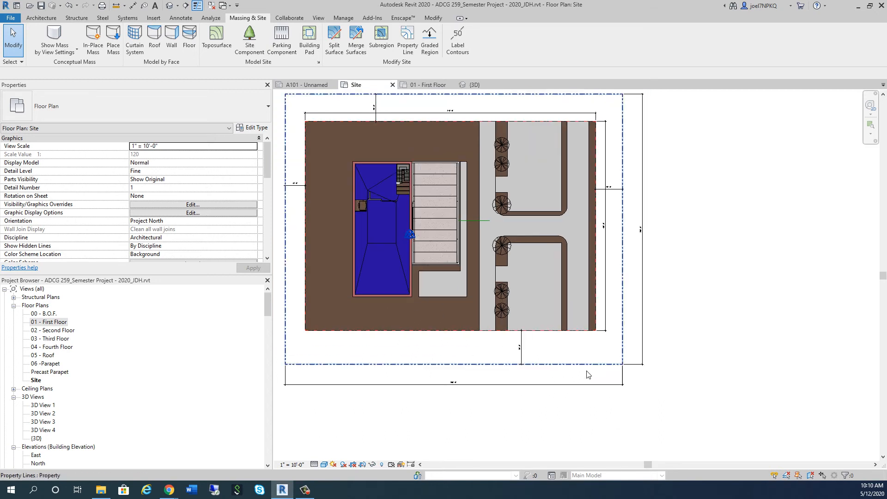
pyautogui.scroll(3, 479, 396)
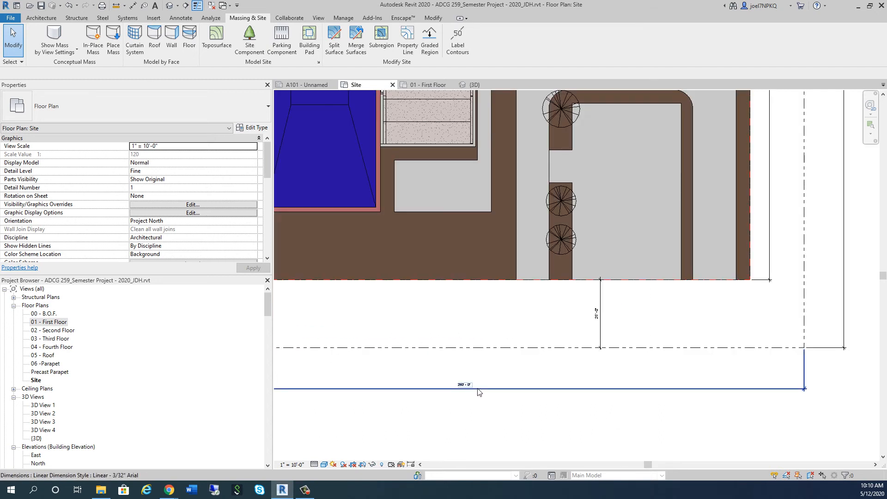
pyautogui.scroll(4, 479, 392)
pyautogui.scroll(-4, 459, 396)
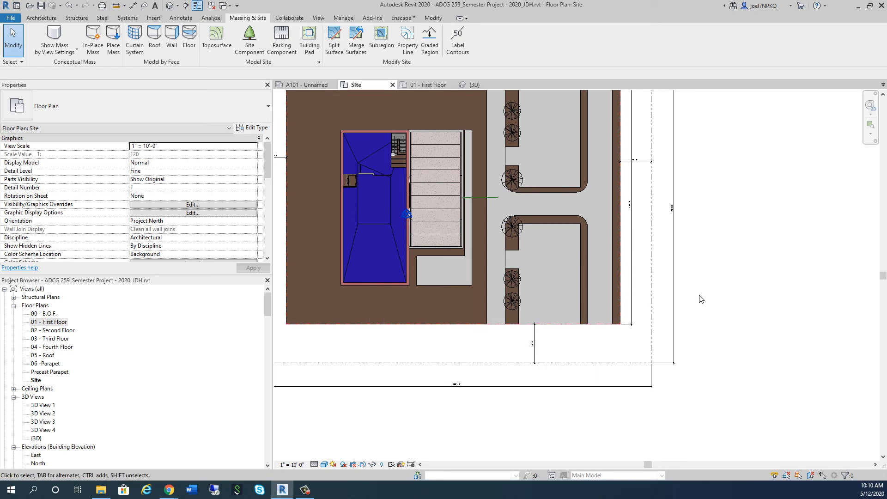
pyautogui.scroll(2, 503, 179)
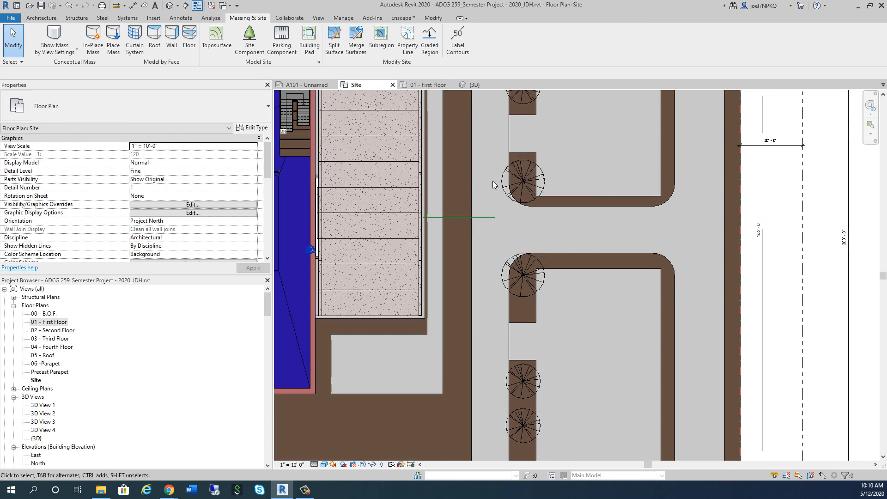
pyautogui.click(460, 218)
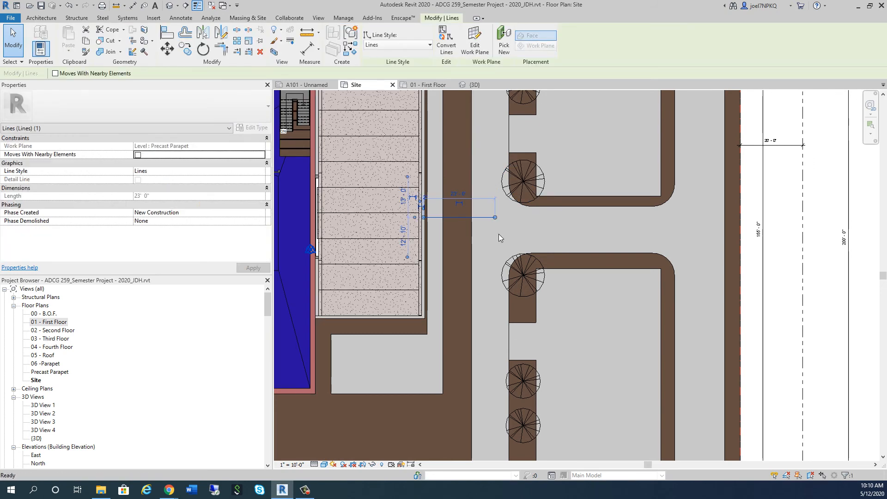
pyautogui.press('Escape')
pyautogui.scroll(-2, 498, 237)
pyautogui.scroll(-1, 497, 237)
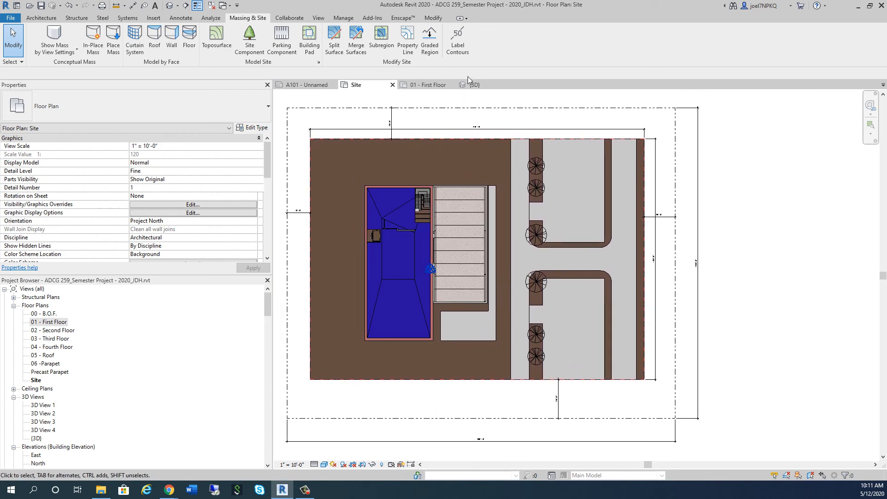
# Switch to the default 3D view and examine the building, trees and parking areas from the front-right corner
pyautogui.click(474, 85)
pyautogui.keyDown('shift'); pyautogui.moveTo(637, 402); pyautogui.dragTo(537, 372, button='middle'); pyautogui.keyUp('shift')
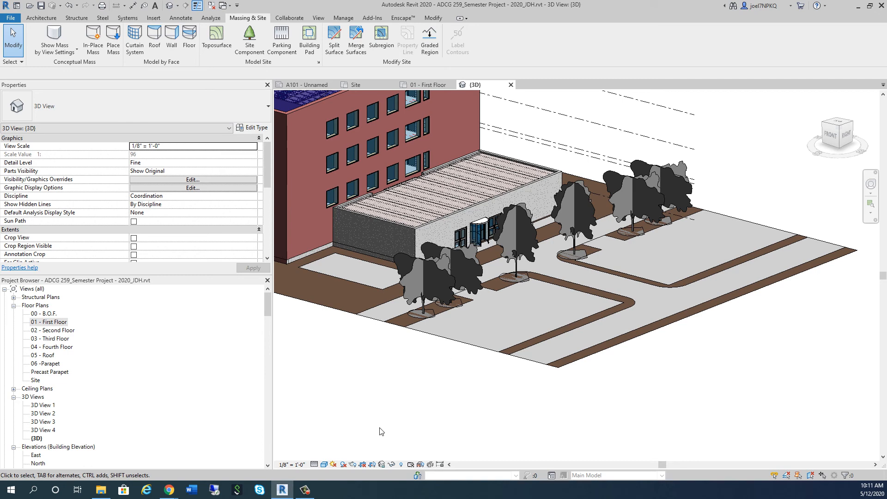
# Locate sheet A101 in the project's sheet list and open it
pyautogui.scroll(-15, 154, 347)
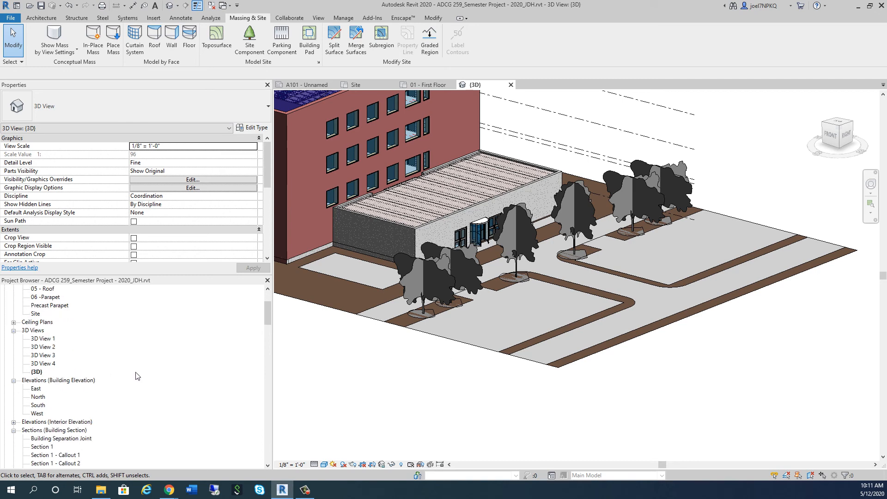
pyautogui.scroll(-3, 167, 445)
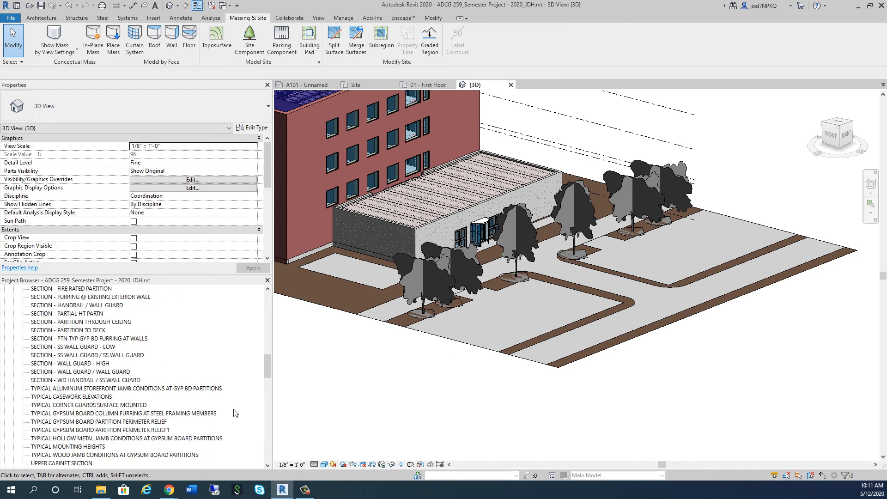
pyautogui.moveTo(277, 368); pyautogui.dragTo(253, 392)
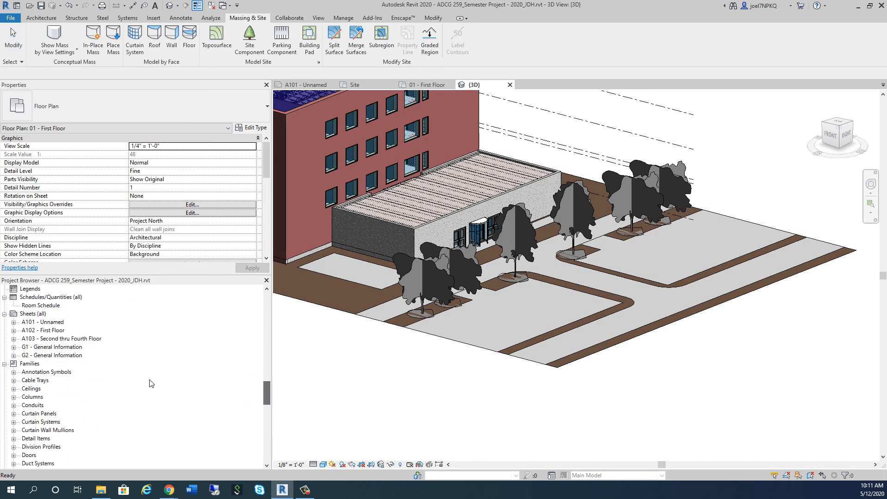
pyautogui.click(45, 323)
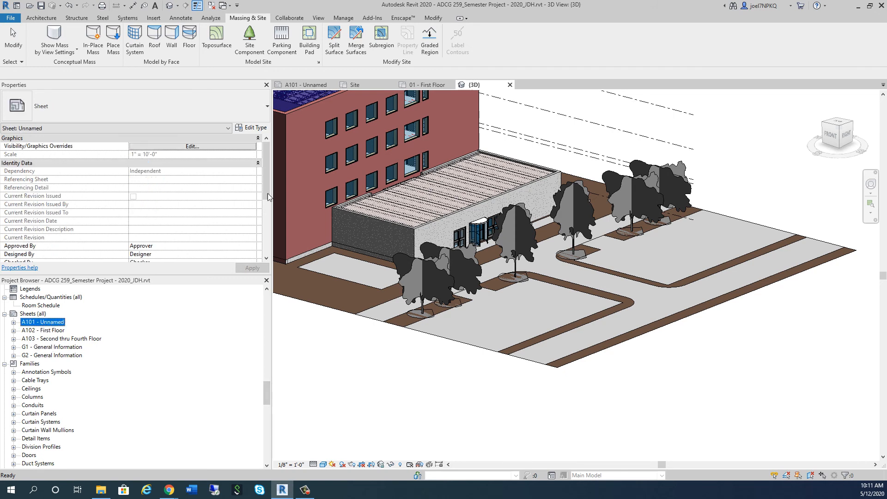
pyautogui.click(299, 85)
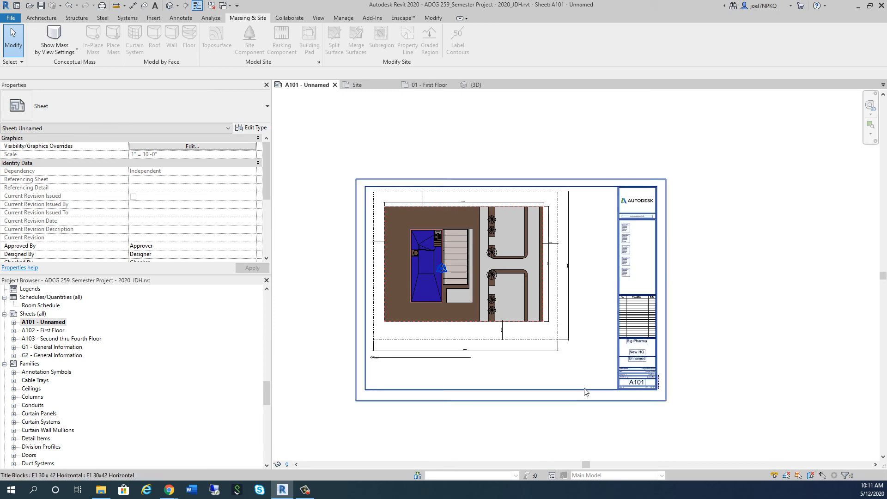
# Rename sheet A101 as "Site Plan" in its title block
pyautogui.scroll(3, 612, 376)
pyautogui.click(690, 330)
pyautogui.click(685, 338)
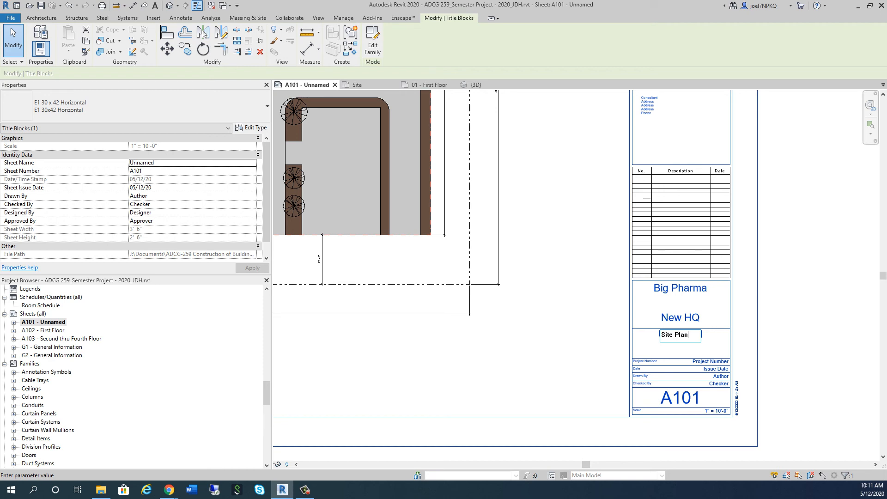
pyautogui.press('Return')
pyautogui.click(556, 345)
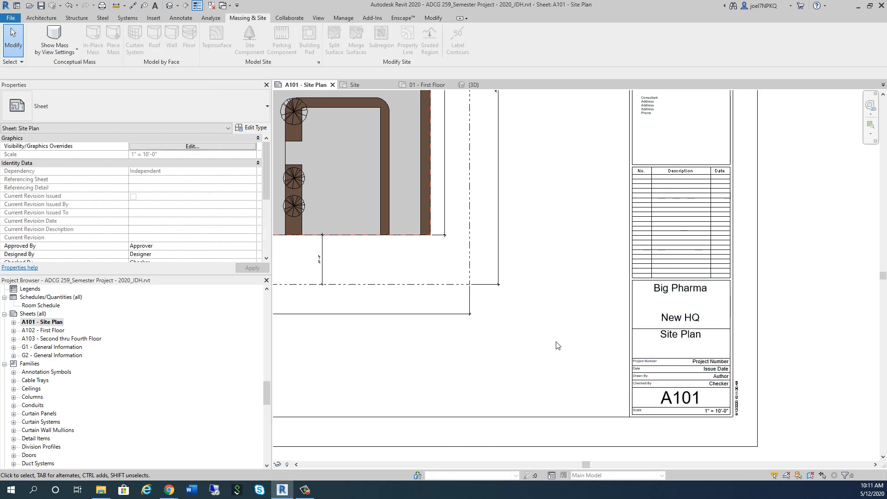
# Go through the other sheets in the project, from A102 and A103 to G1 - General Information
pyautogui.click(50, 331)
pyautogui.click(52, 341)
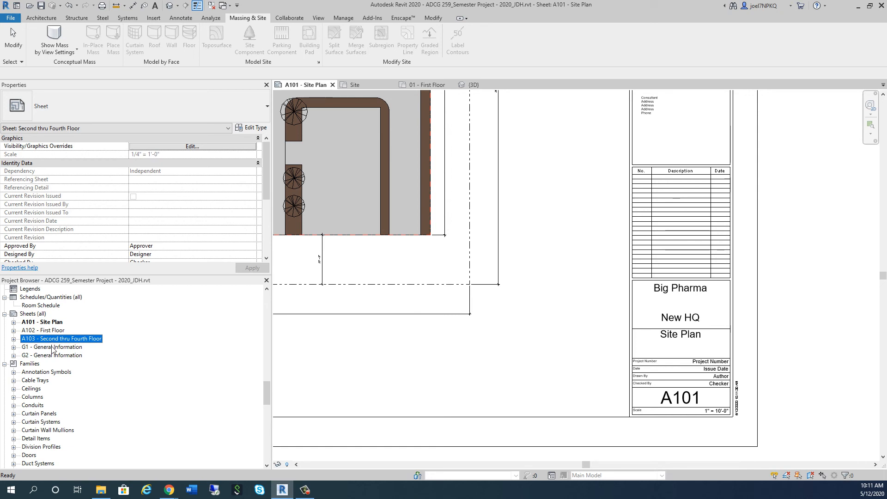
pyautogui.click(54, 349)
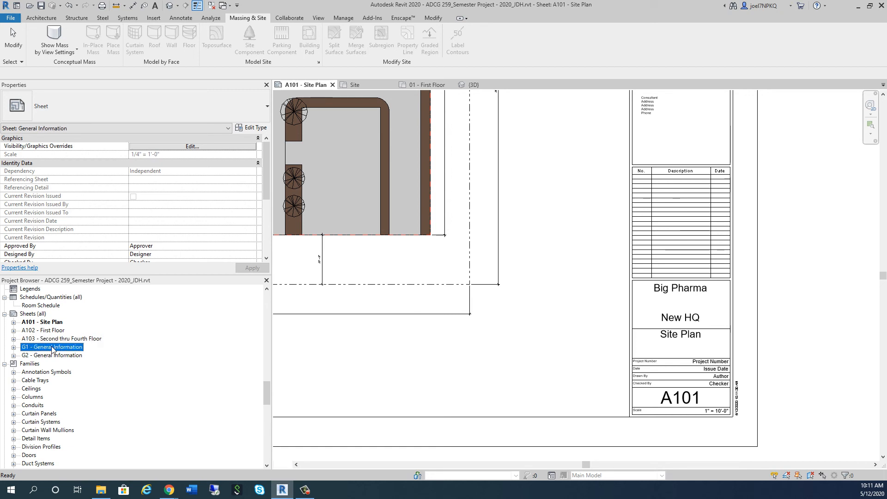
# Open the G1 - General Information sheet and the G2 - General Information sheet in turn
pyautogui.doubleClick(52, 349)
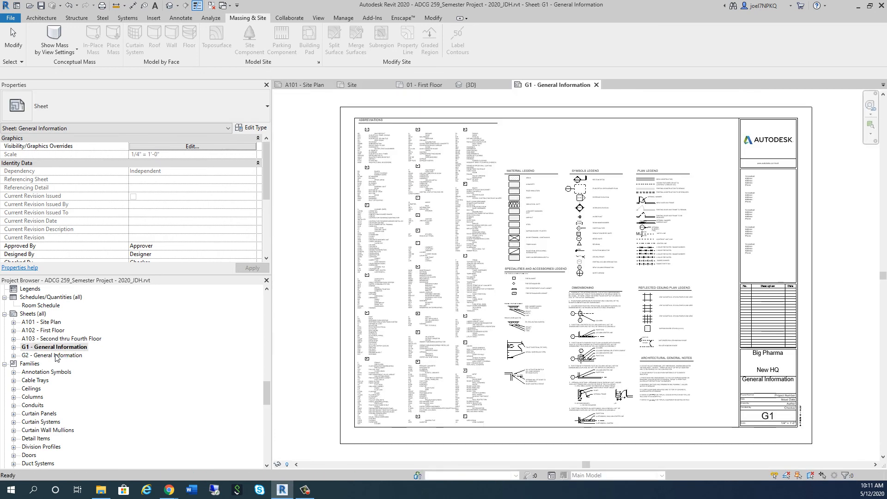
pyautogui.click(58, 359)
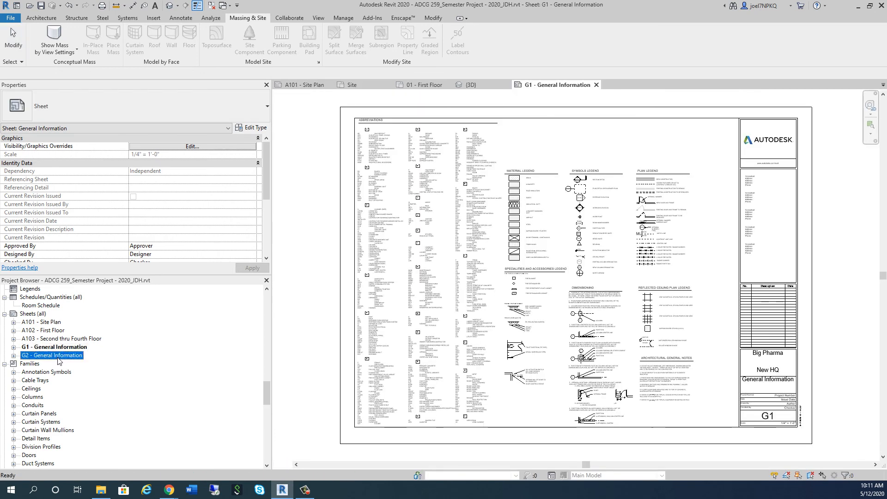
pyautogui.doubleClick(58, 355)
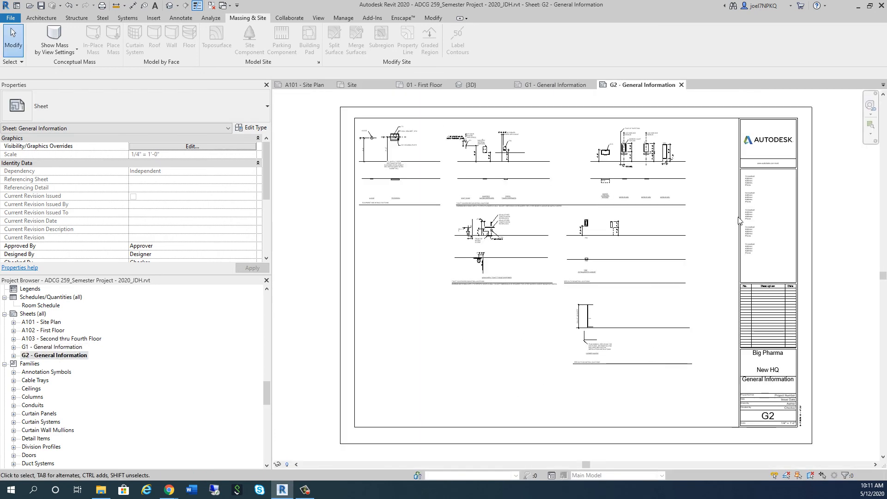
# Examine the logo and consultant area of the title block on sheet G2
pyautogui.scroll(5, 738, 221)
pyautogui.click(698, 147)
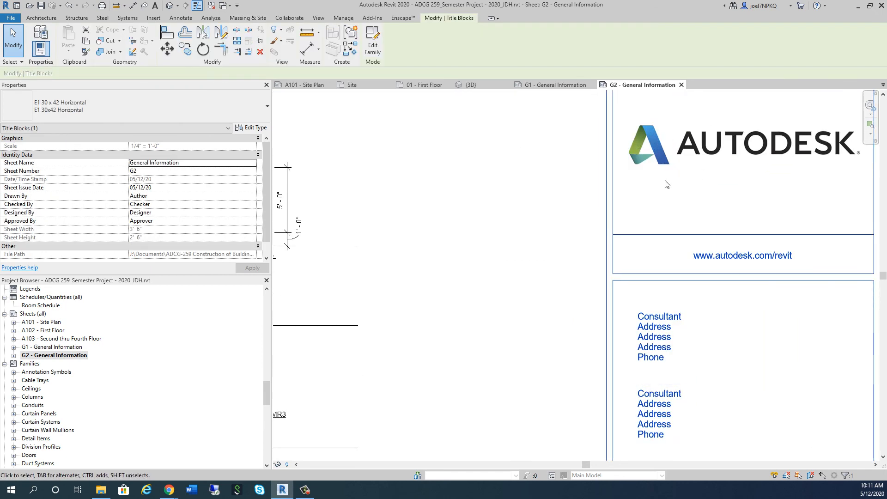
pyautogui.click(512, 245)
pyautogui.scroll(-1, 511, 245)
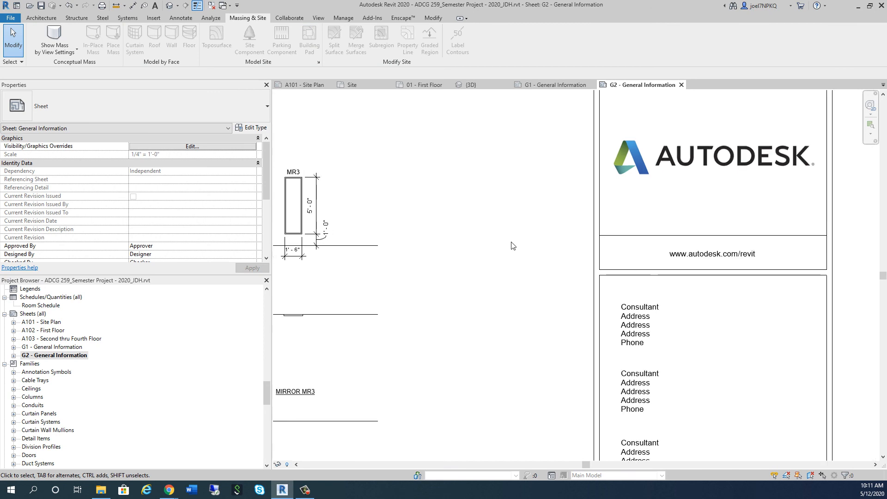
pyautogui.scroll(-6, 699, 202)
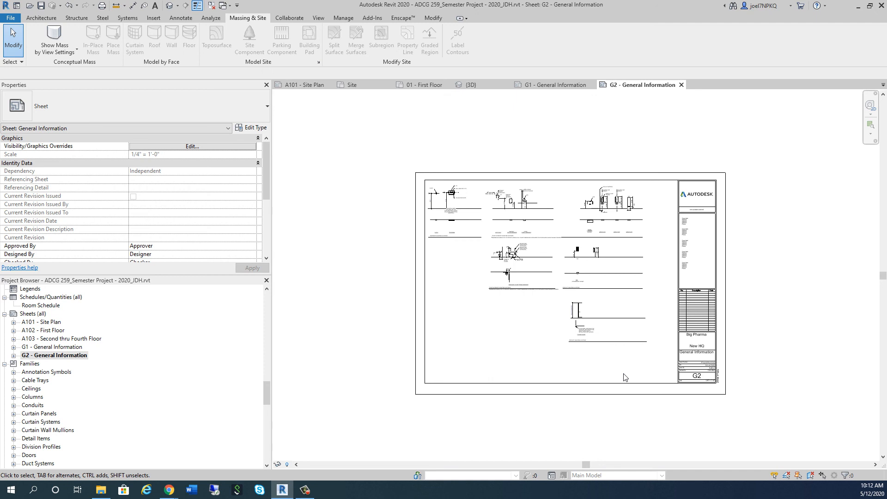
# Check which title block types are available for sheet G2, and inspect the properties of its mounting heights viewport
pyautogui.click(607, 388)
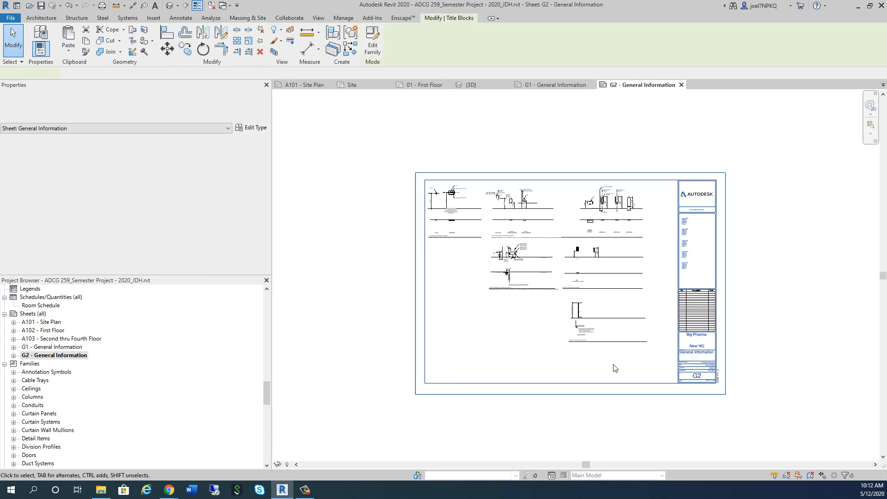
pyautogui.click(222, 110)
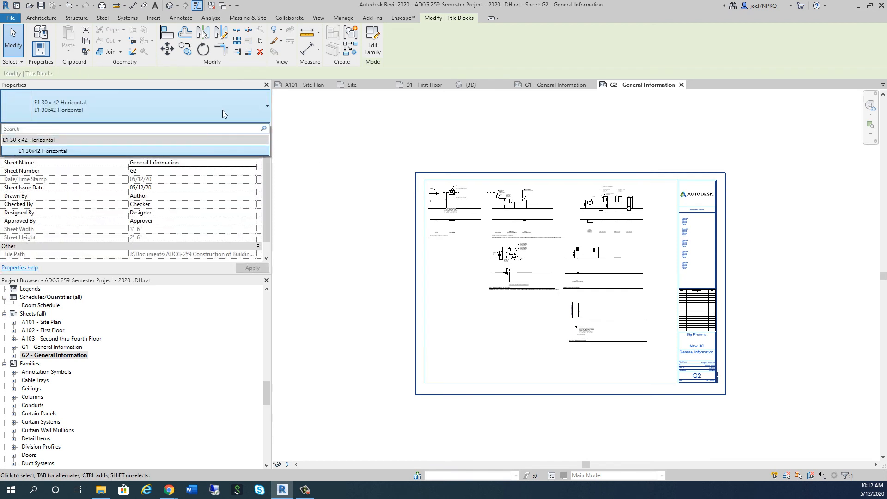
pyautogui.click(222, 110)
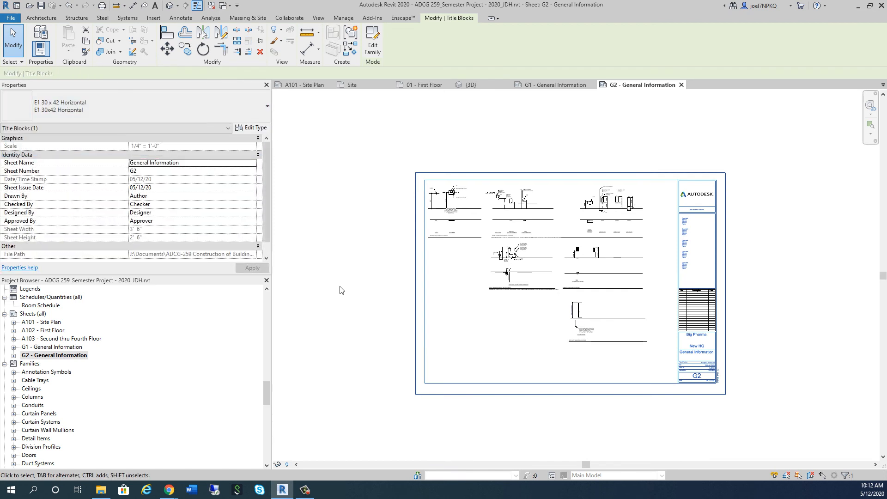
pyautogui.click(487, 341)
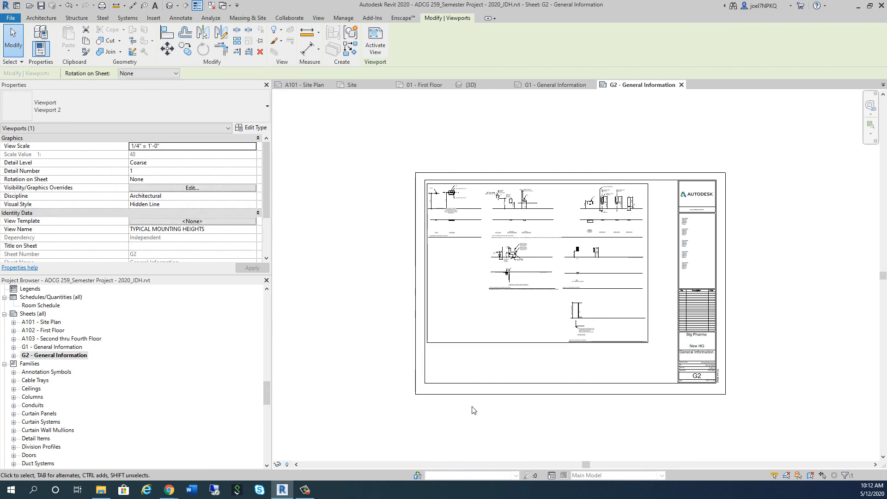
pyautogui.click(446, 422)
pyautogui.scroll(4, 362, 402)
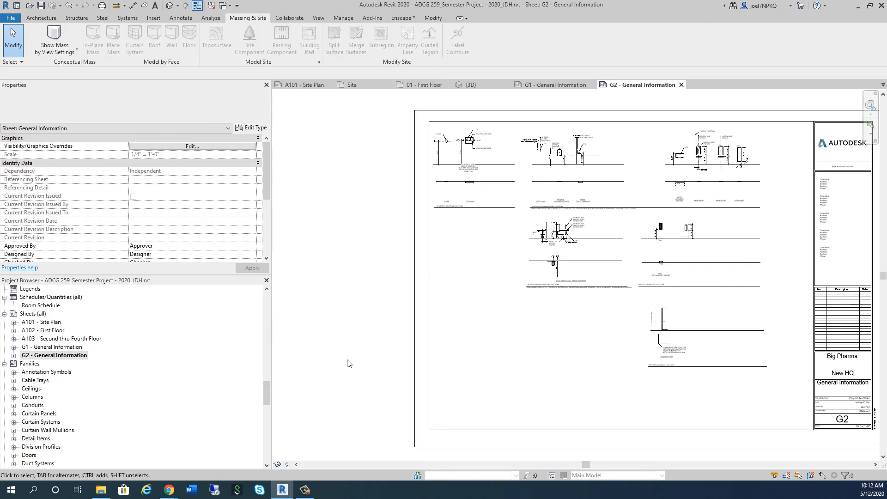